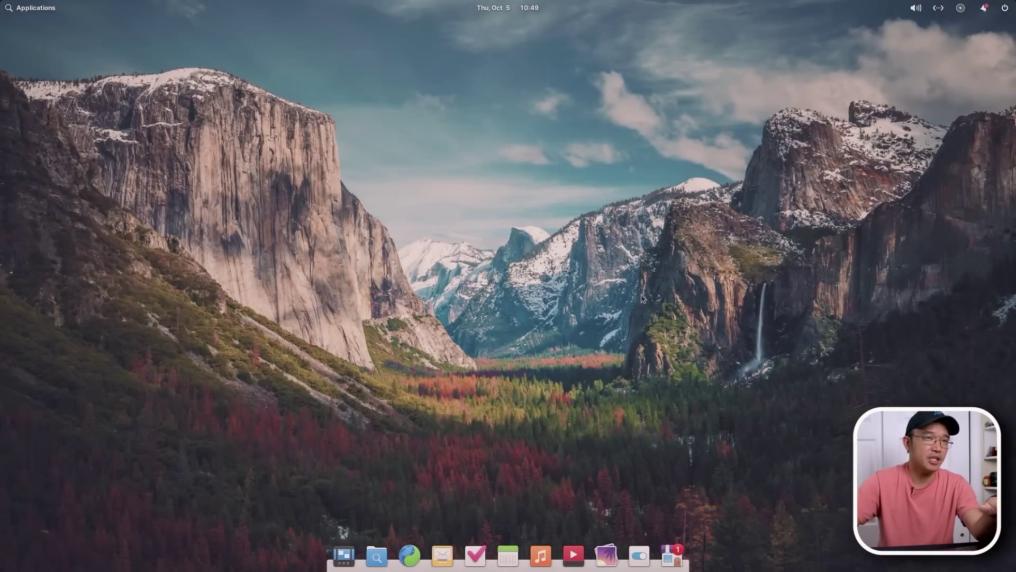
# Launch Terminal from page two of Applications and run htop.
pyautogui.click(29, 13)
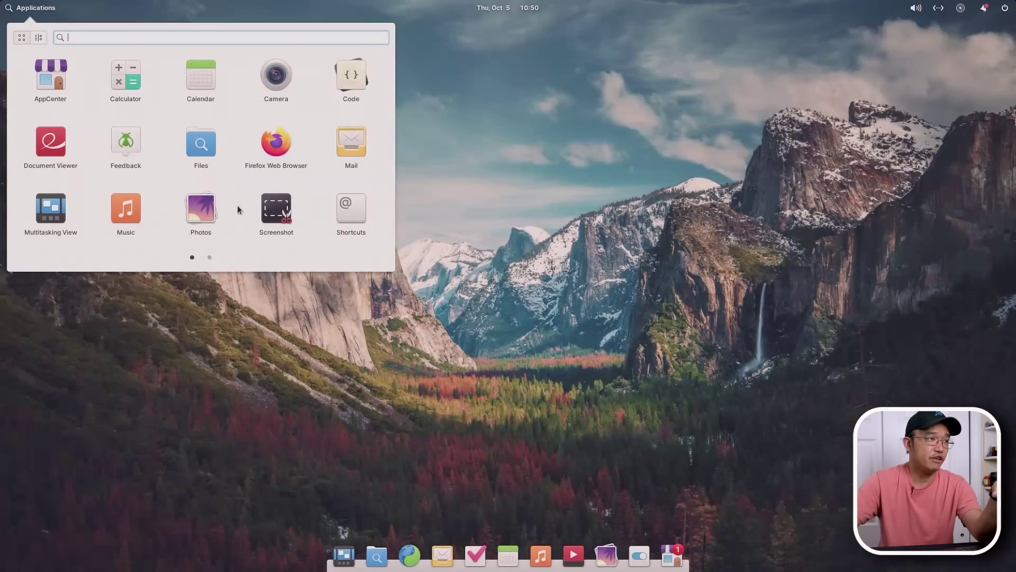
pyautogui.click(212, 257)
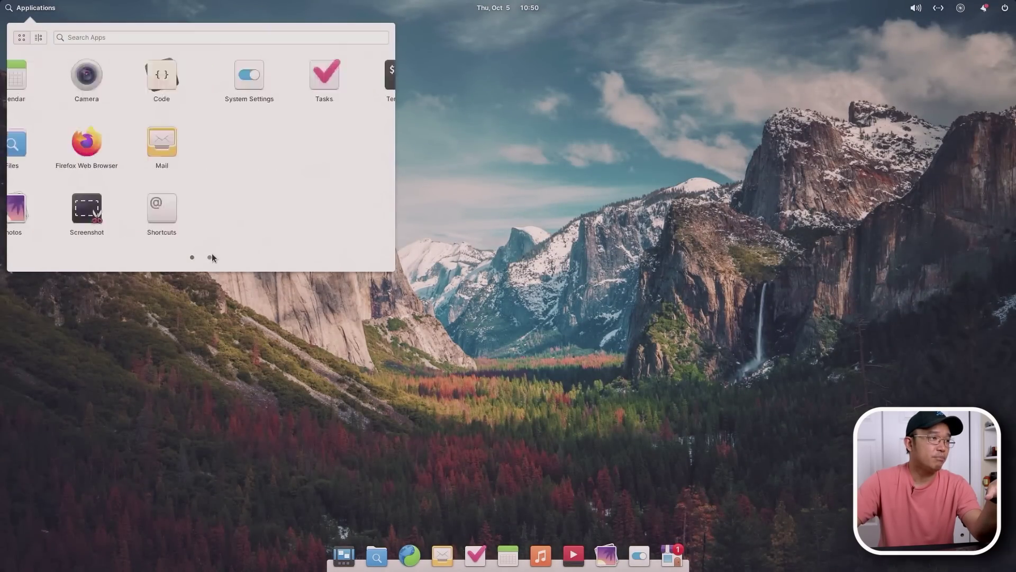
pyautogui.click(202, 77)
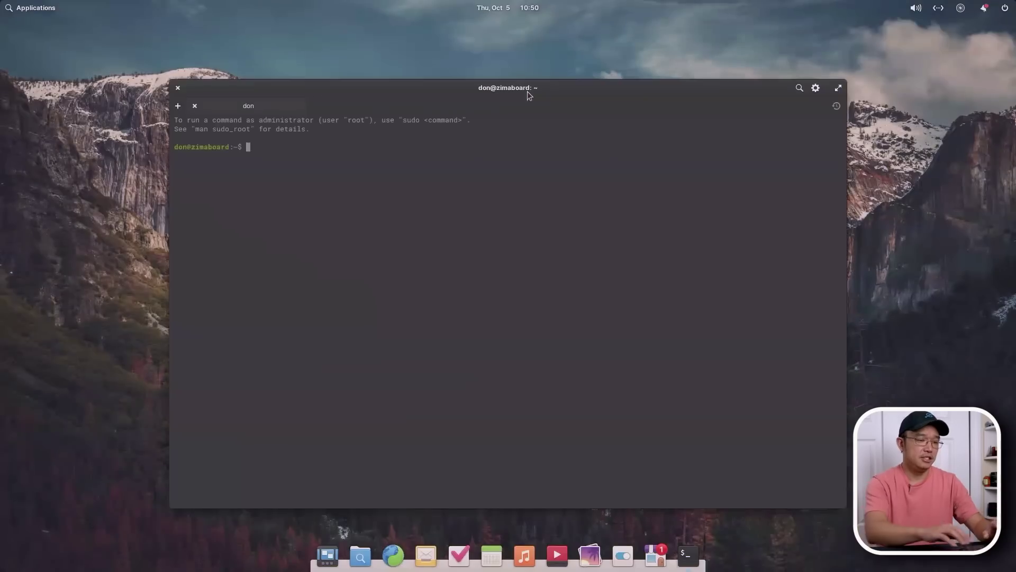
pyautogui.write('htop')
pyautogui.press('Return')
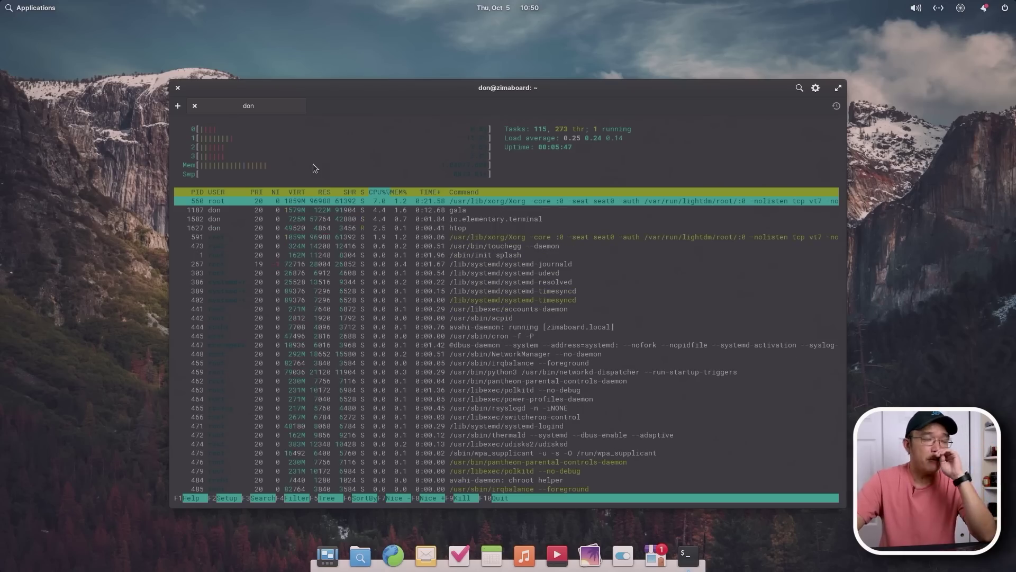
# Reposition the Terminal window, quit htop with q, and close Terminal.
pyautogui.moveTo(751, 91); pyautogui.dragTo(784, 85)
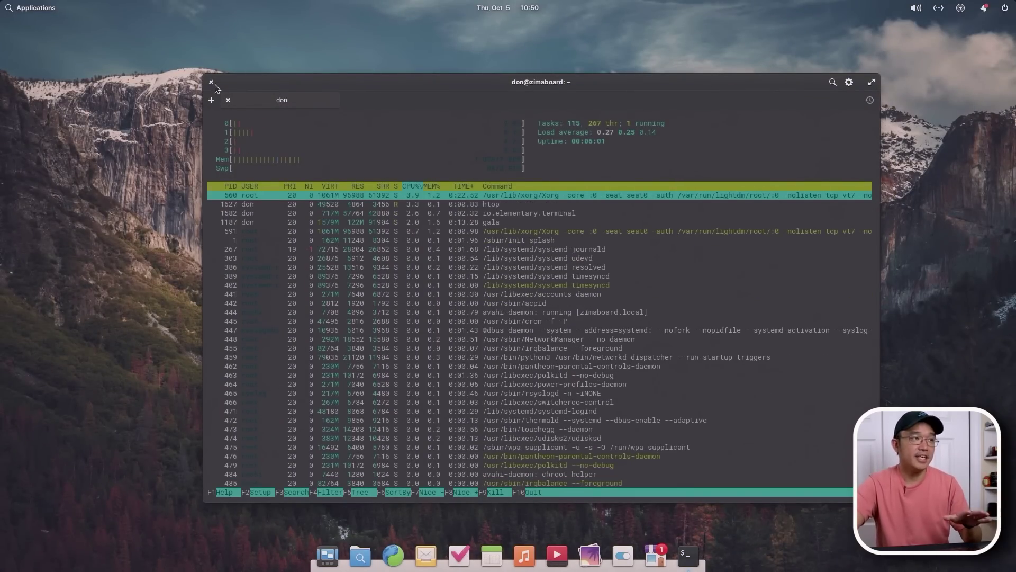
pyautogui.moveTo(240, 84); pyautogui.dragTo(220, 78)
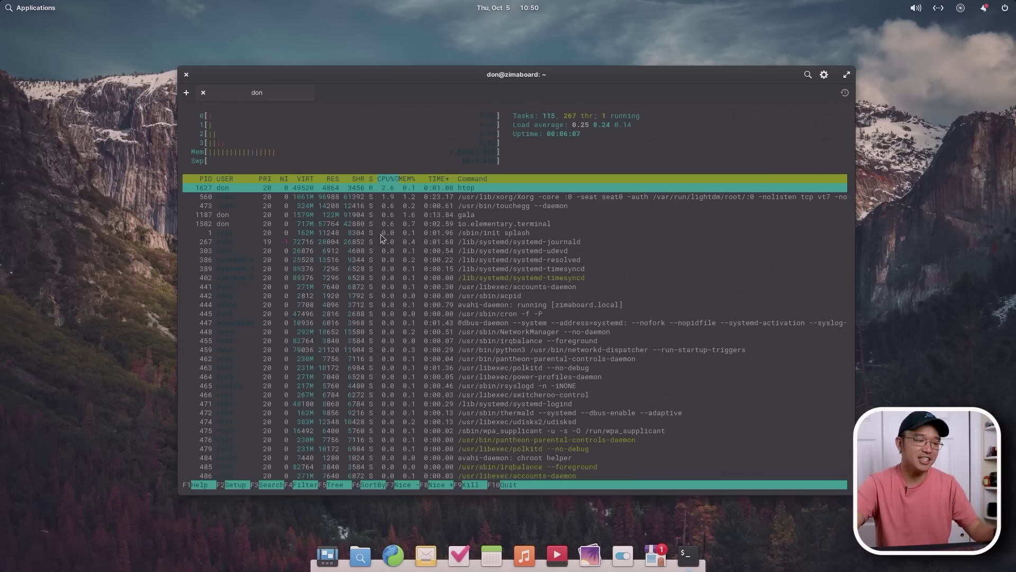
pyautogui.press('q')
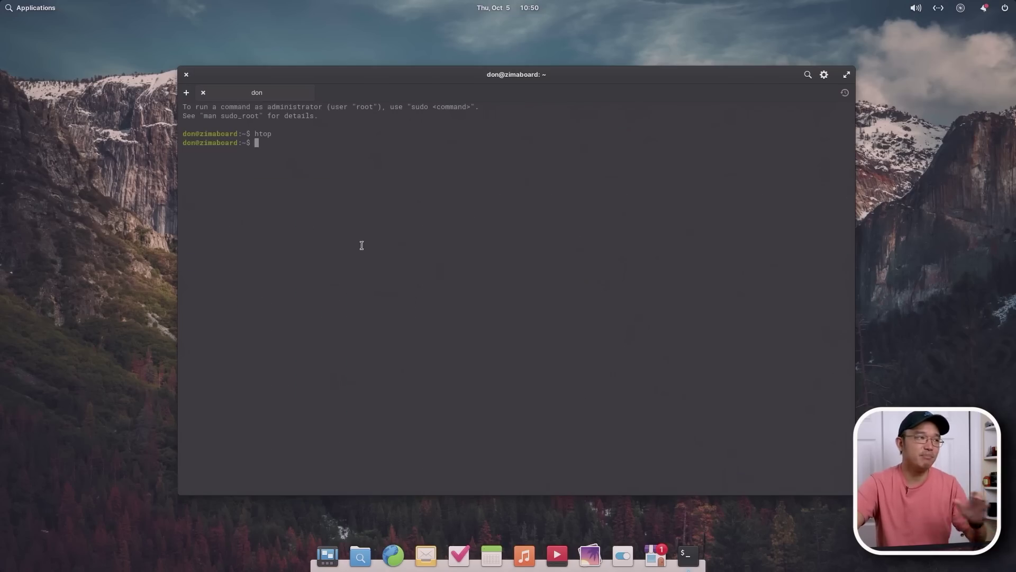
pyautogui.click(186, 74)
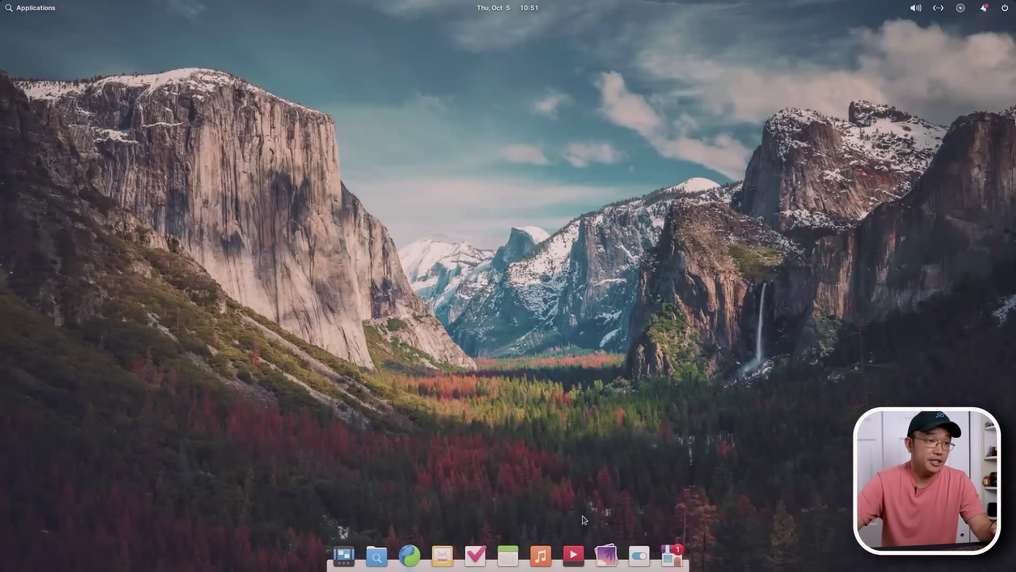
# Open System Settings and view the apps launched at startup under Applications.
pyautogui.click(639, 554)
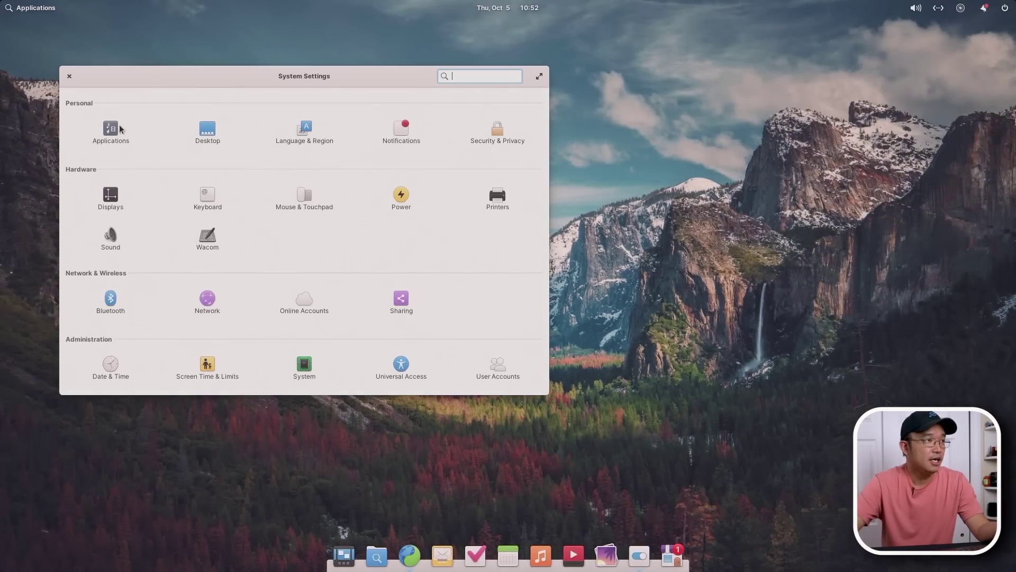
pyautogui.click(119, 129)
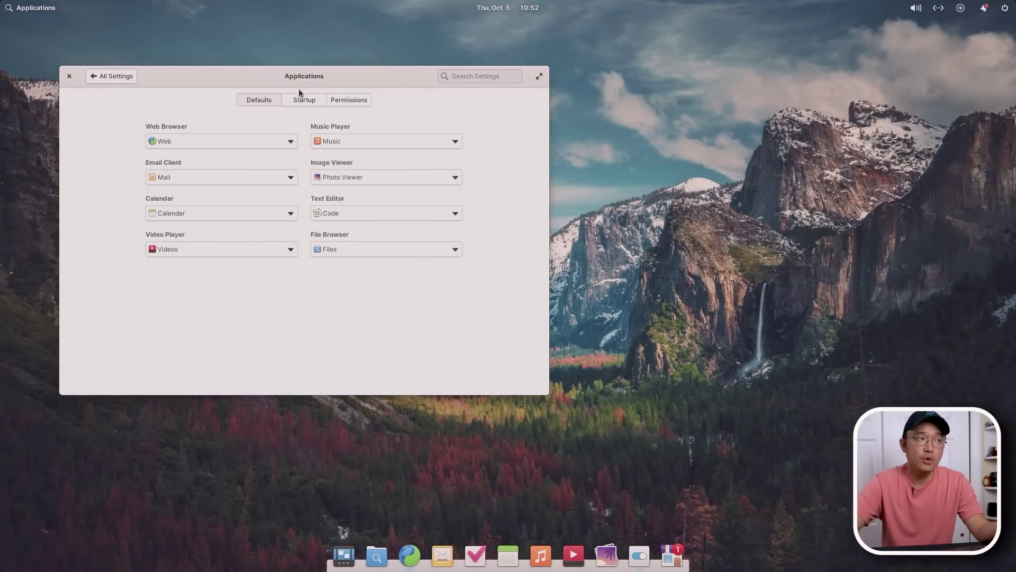
pyautogui.click(302, 99)
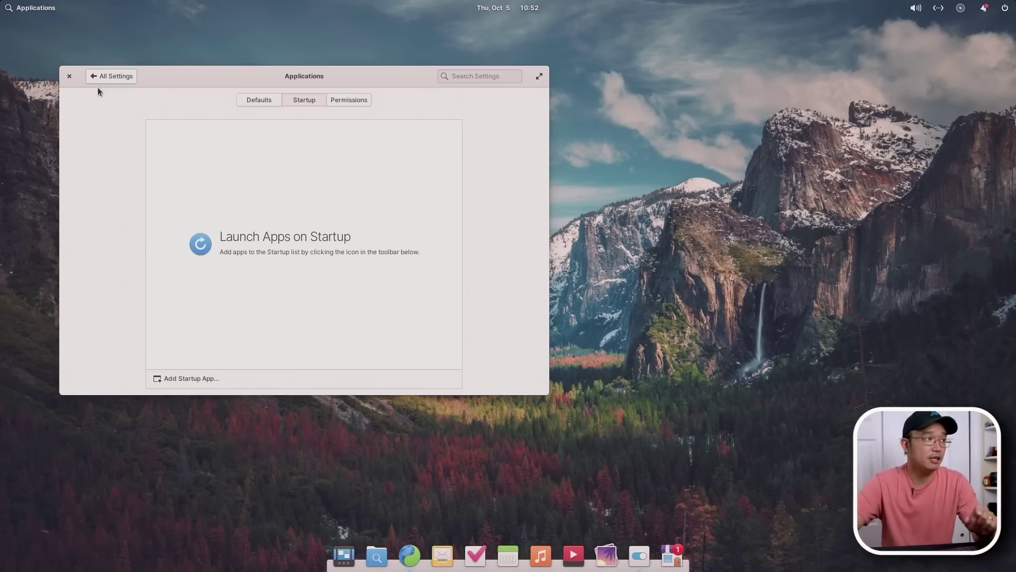
pyautogui.click(110, 76)
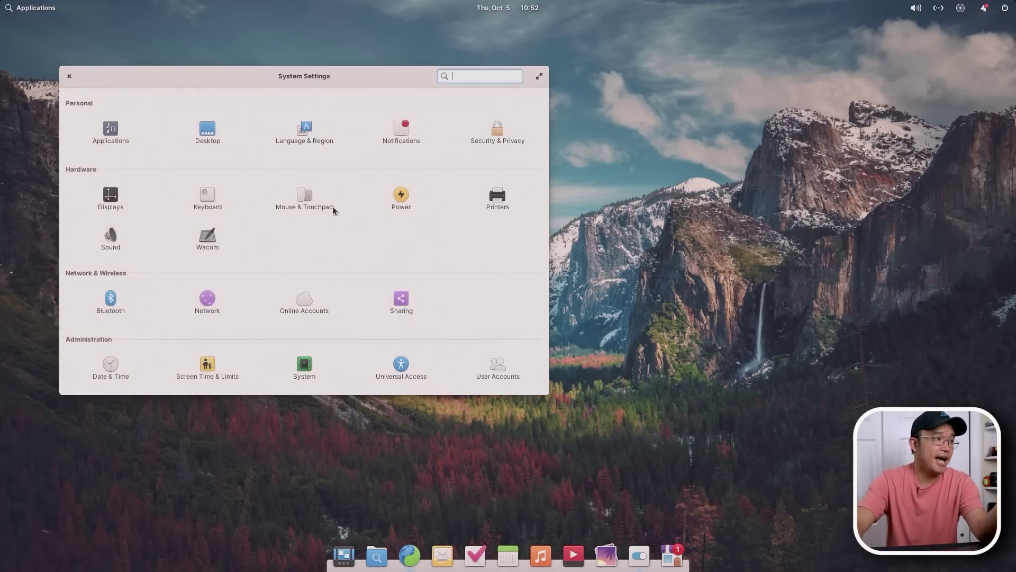
# Review the Housekeeping auto-delete options in Security & Privacy, then return to the overview.
pyautogui.click(497, 138)
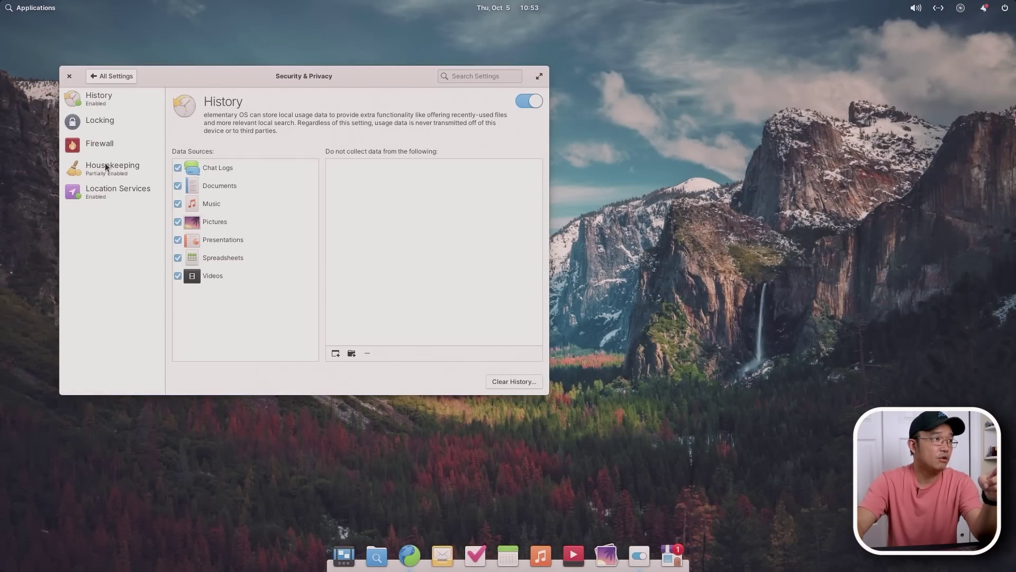
pyautogui.click(109, 167)
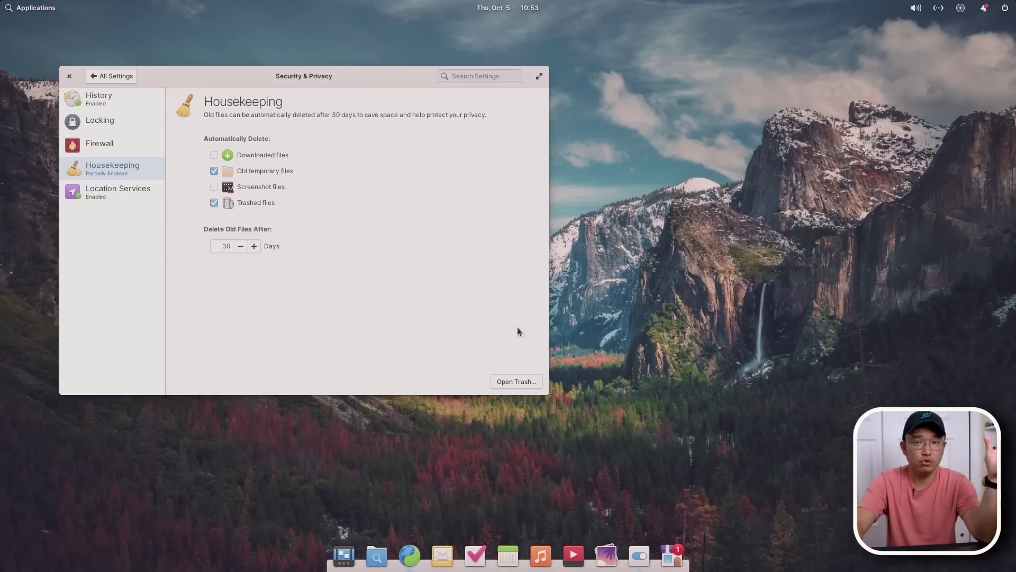
pyautogui.click(103, 76)
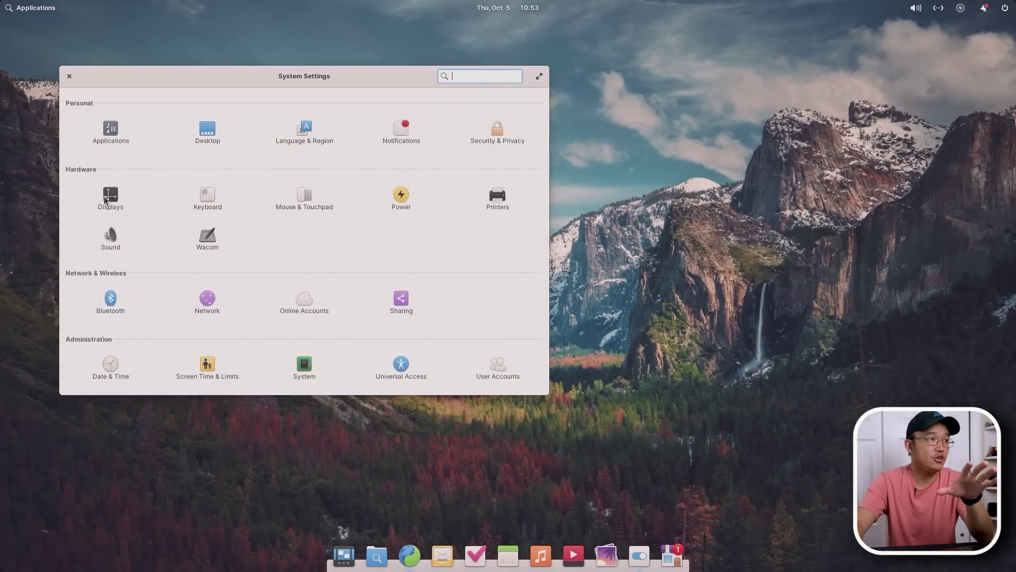
# In Displays Filters, try Red/Green, Green/Red and their High Contrast variants, then set None.
pyautogui.click(98, 198)
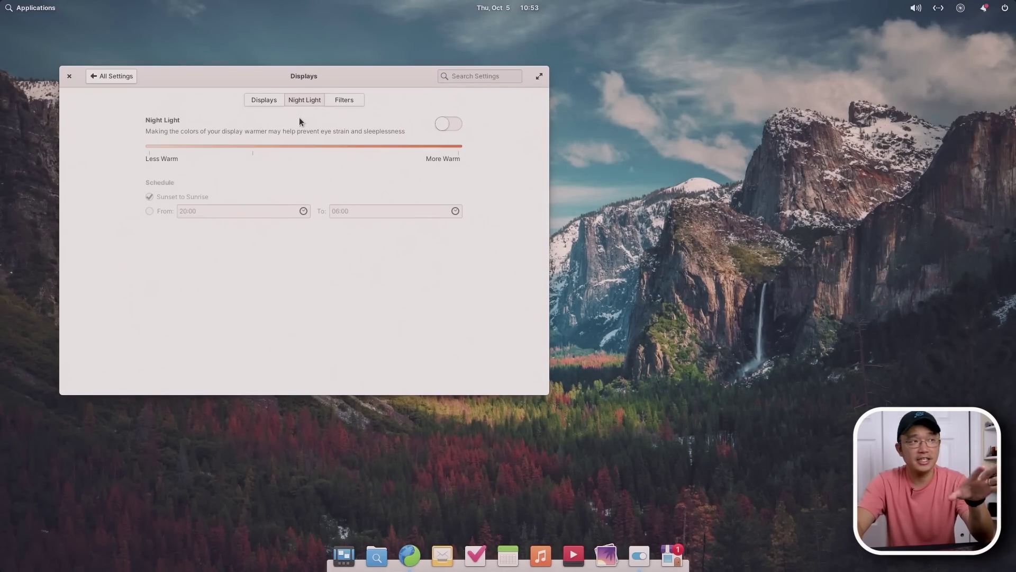
pyautogui.click(269, 103)
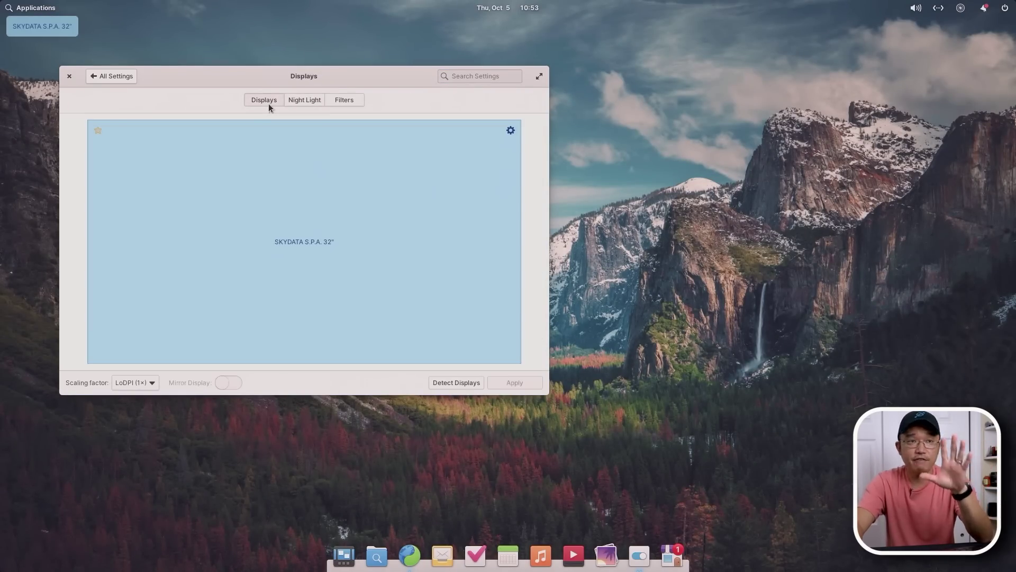
pyautogui.click(291, 99)
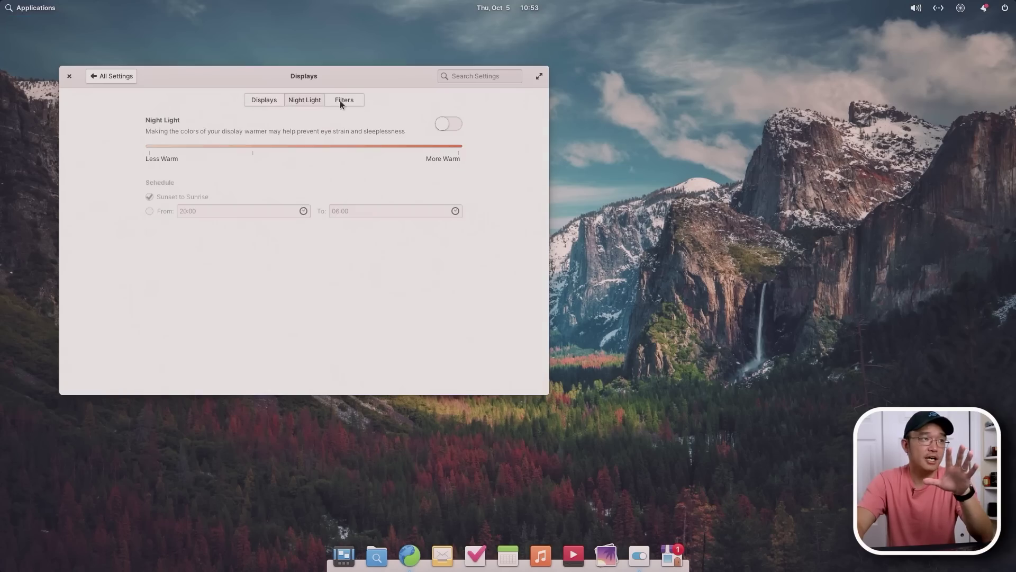
pyautogui.click(340, 100)
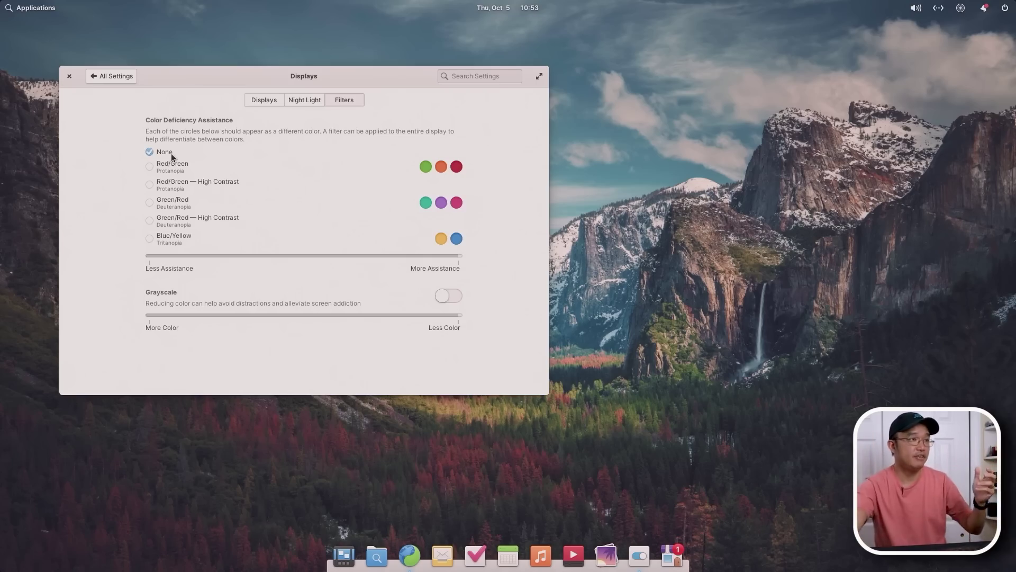
pyautogui.click(151, 167)
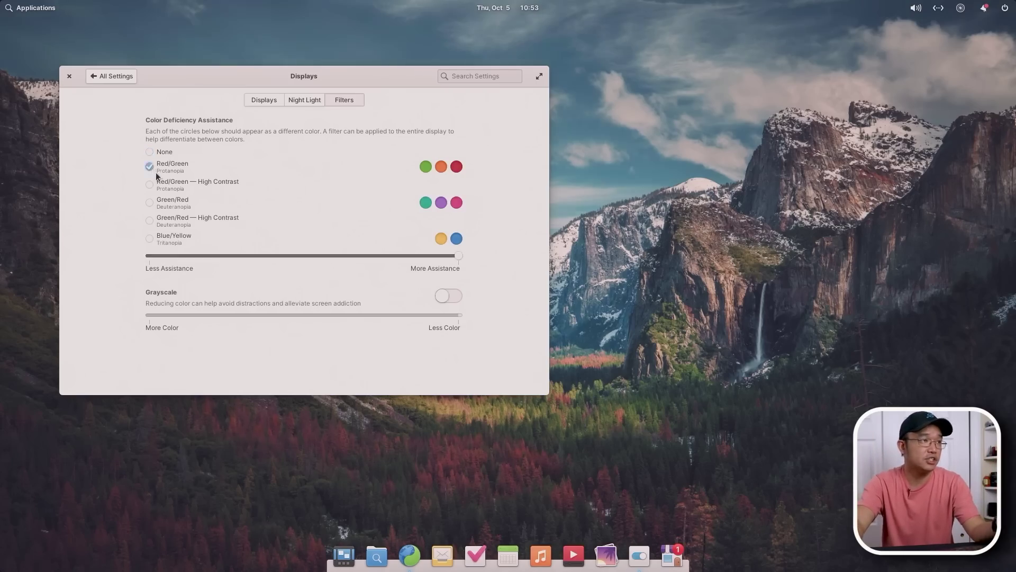
pyautogui.click(152, 184)
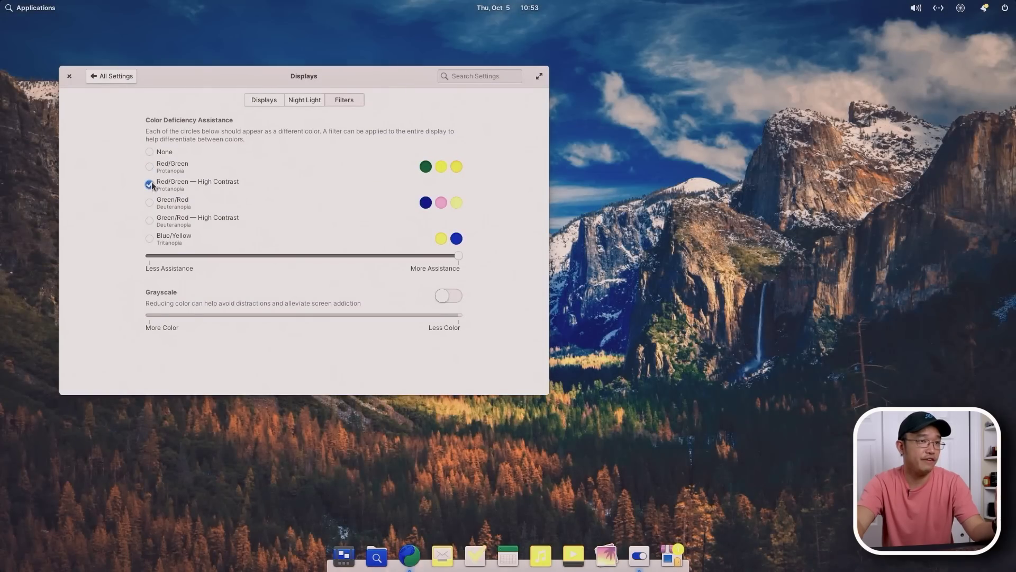
pyautogui.click(151, 202)
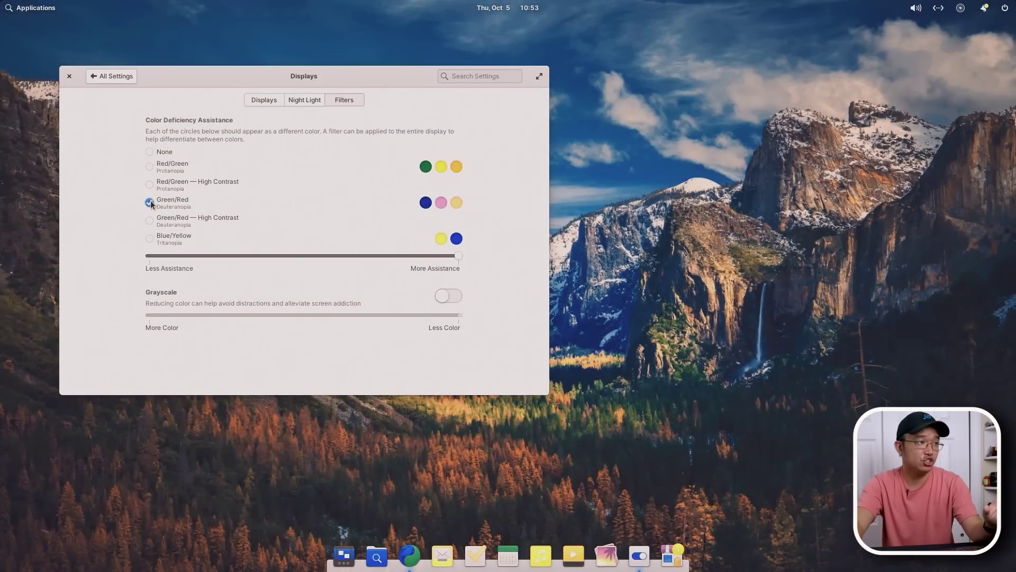
pyautogui.click(150, 221)
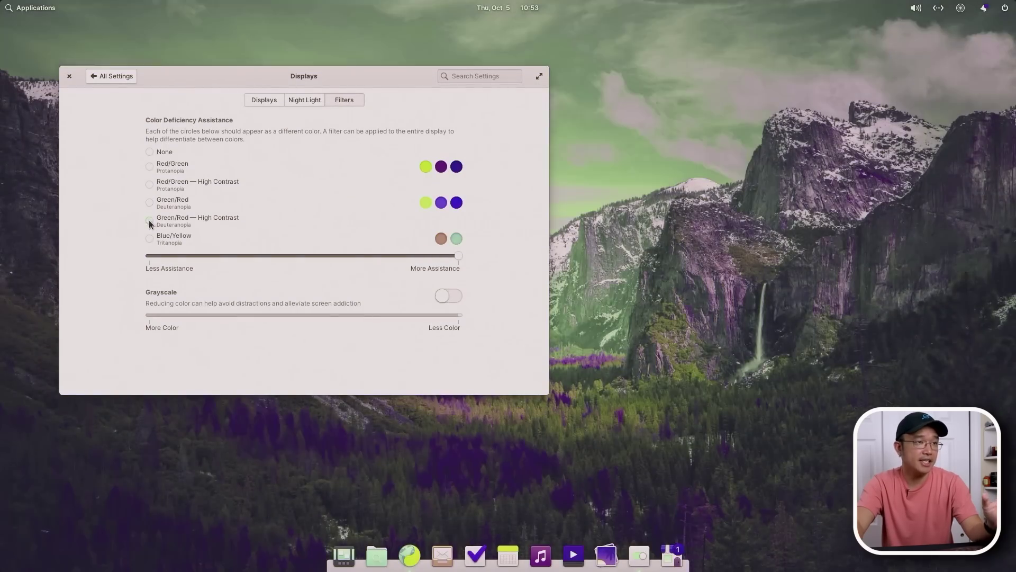
pyautogui.click(150, 153)
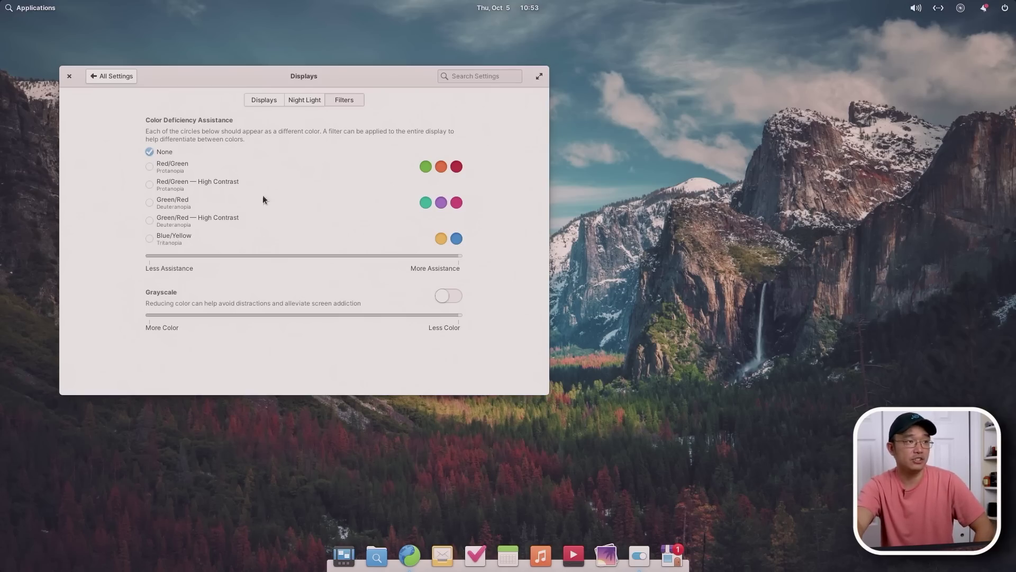
# Turn Grayscale on and back off, then return to the settings overview.
pyautogui.click(450, 297)
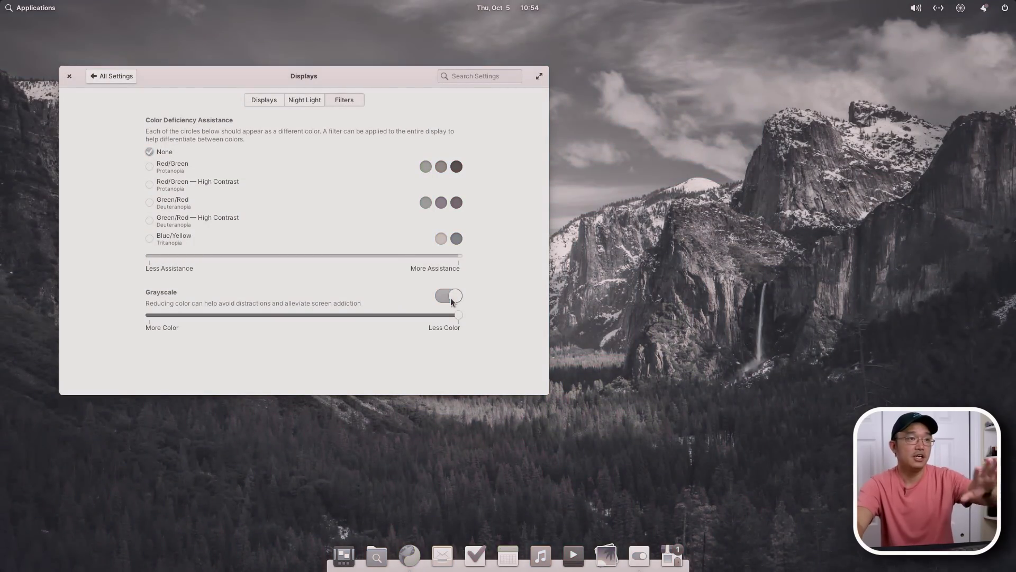
pyautogui.click(450, 297)
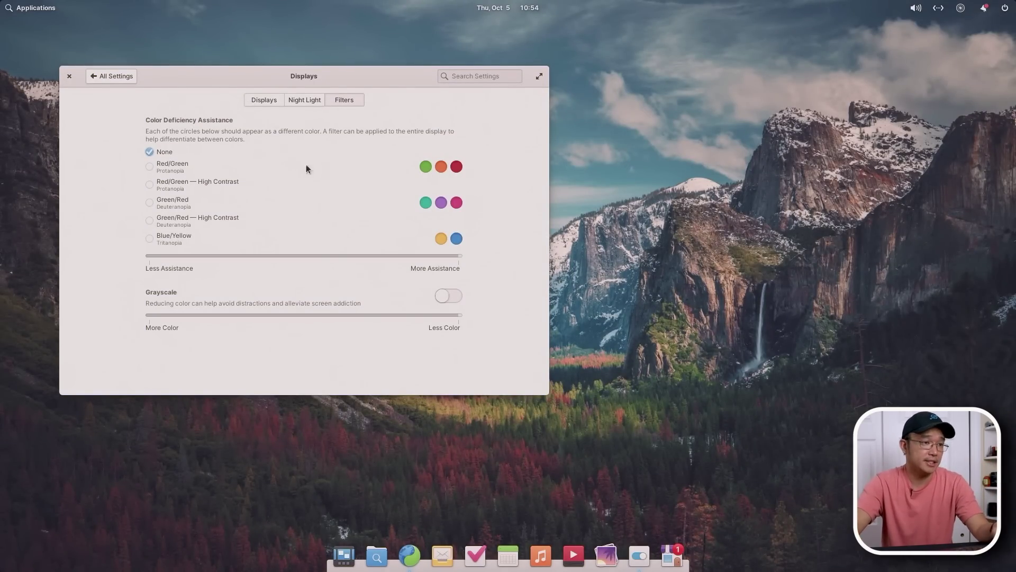
pyautogui.hotkey('alt', 'Left')
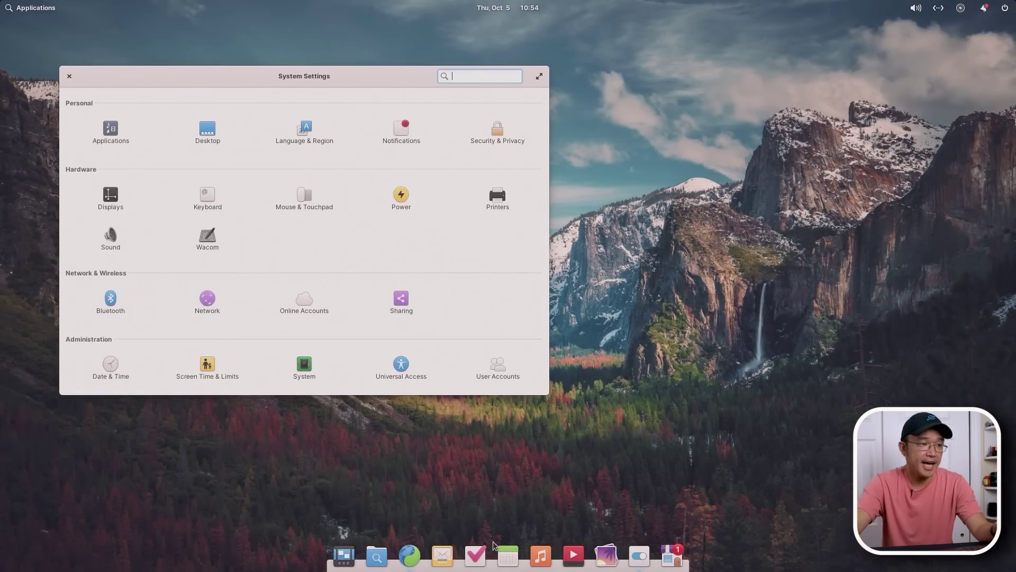
# Launch Files and open a second Files window, moving it up and right.
pyautogui.click(374, 555)
pyautogui.rightClick(376, 555)
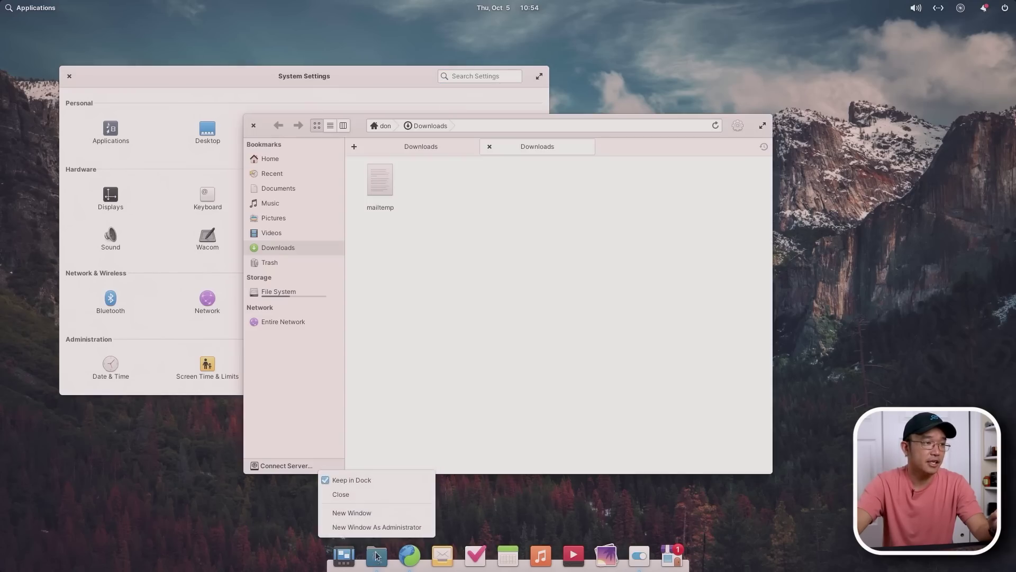
pyautogui.click(369, 511)
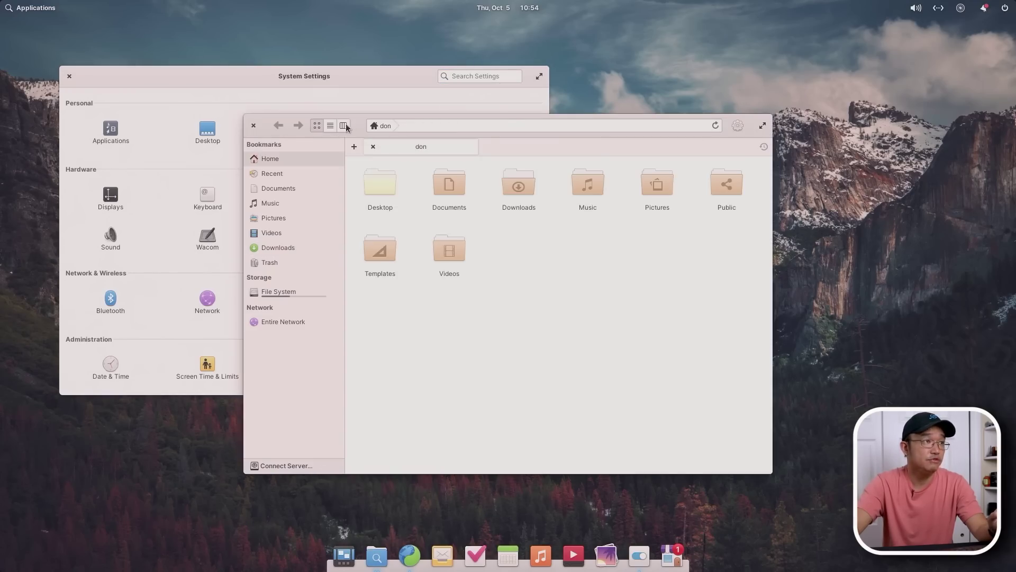
pyautogui.moveTo(352, 126); pyautogui.dragTo(542, 65)
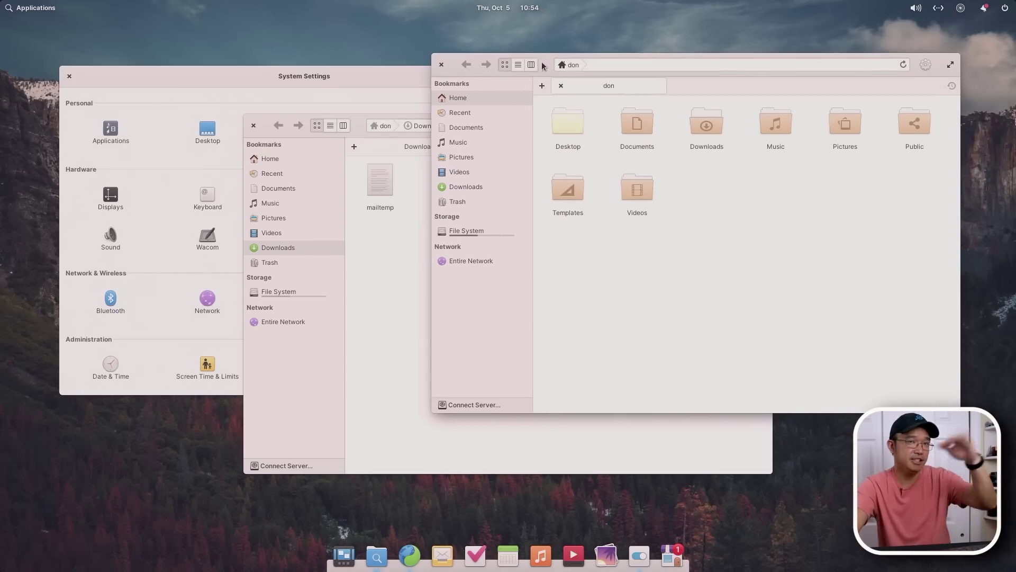
# Cycle the windows with Alt+Tab and Alt+` to switch between the Downloads and home folder windows.
pyautogui.hotkey('alt', 'Tab')
pyautogui.hotkey('alt', 'Tab')
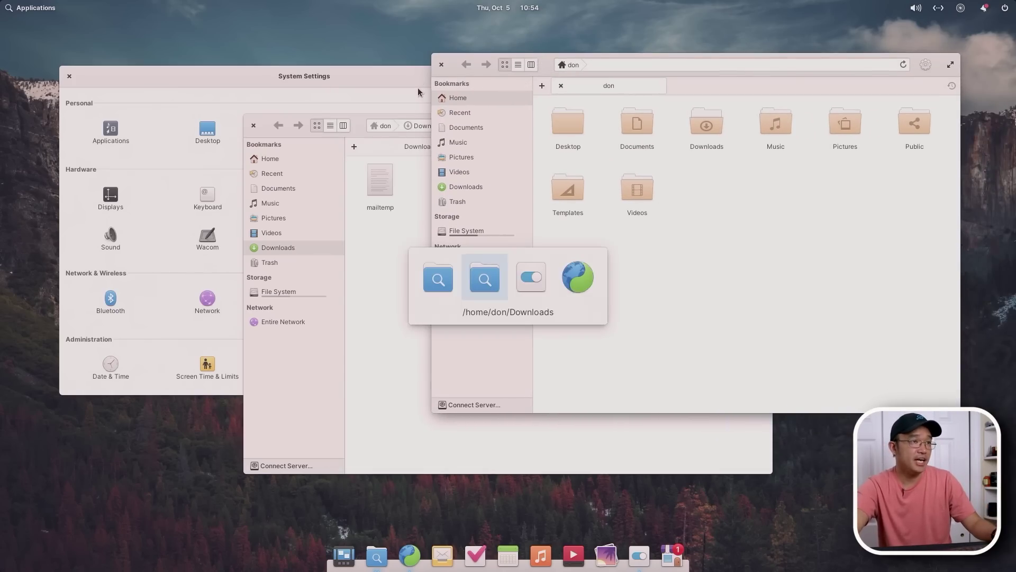
pyautogui.hotkey('alt', 'Tab')
pyautogui.hotkey('alt', 'Tab')
pyautogui.hotkey('alt', 'Tab')
pyautogui.hotkey('alt', 'Tab')
pyautogui.hotkey('alt', 'Tab')
pyautogui.hotkey('alt', 'Tab')
pyautogui.hotkey('alt', 'Tab')
pyautogui.hotkey('alt', 'Tab')
pyautogui.hotkey('alt', 'Tab')
pyautogui.hotkey('alt', 'Tab')
pyautogui.hotkey('alt', 'Tab')
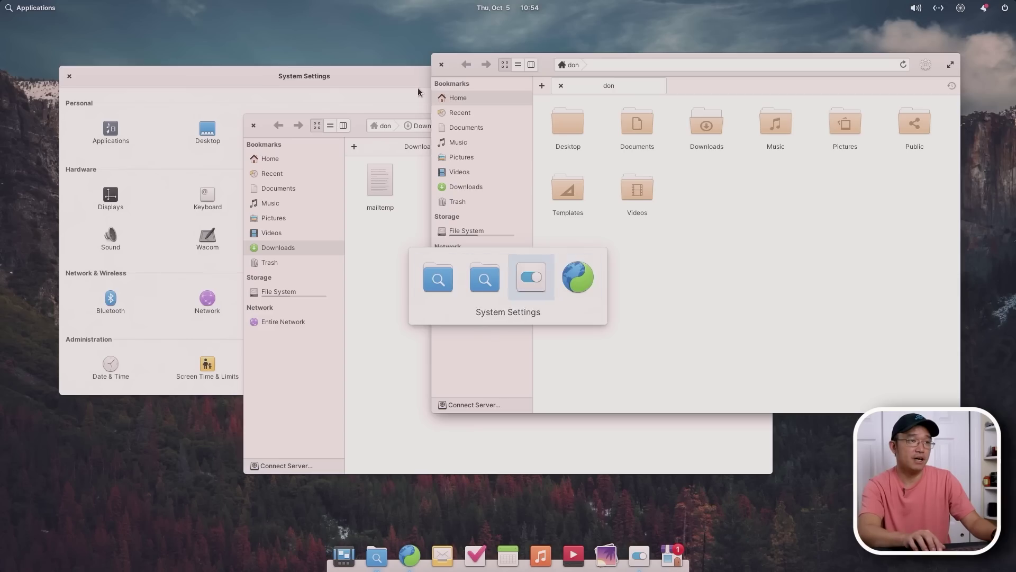
pyautogui.hotkey('alt', 'Tab')
pyautogui.hotkey('alt', 'Tab')
pyautogui.hotkey('alt', 'Tab')
pyautogui.hotkey('alt', 'Tab')
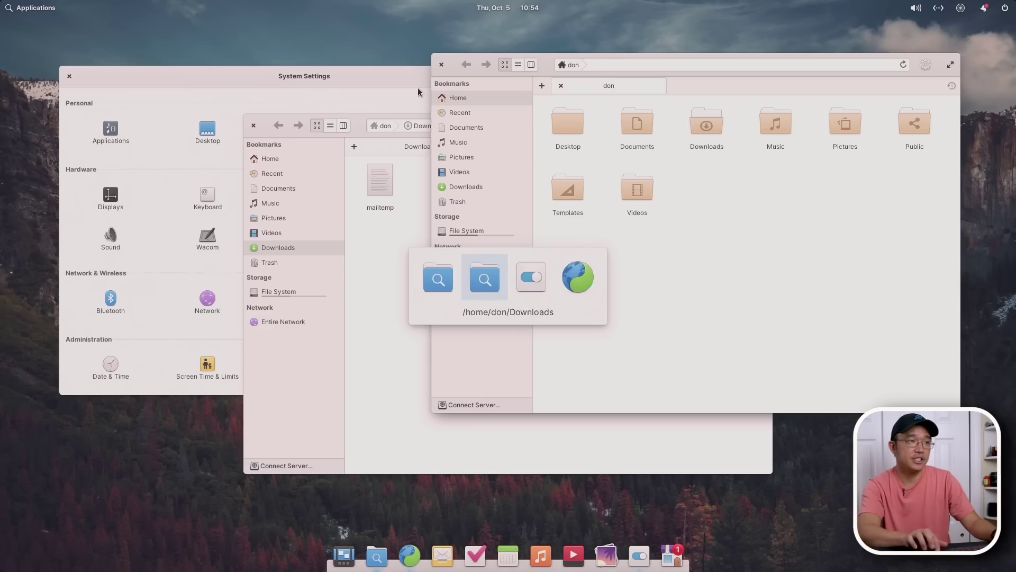
pyautogui.hotkey('alt', 'Tab')
pyautogui.hotkey('alt', 'Tab')
pyautogui.hotkey('alt', 'Tab')
pyautogui.hotkey('alt', 'Tab')
pyautogui.hotkey('alt', 'Tab')
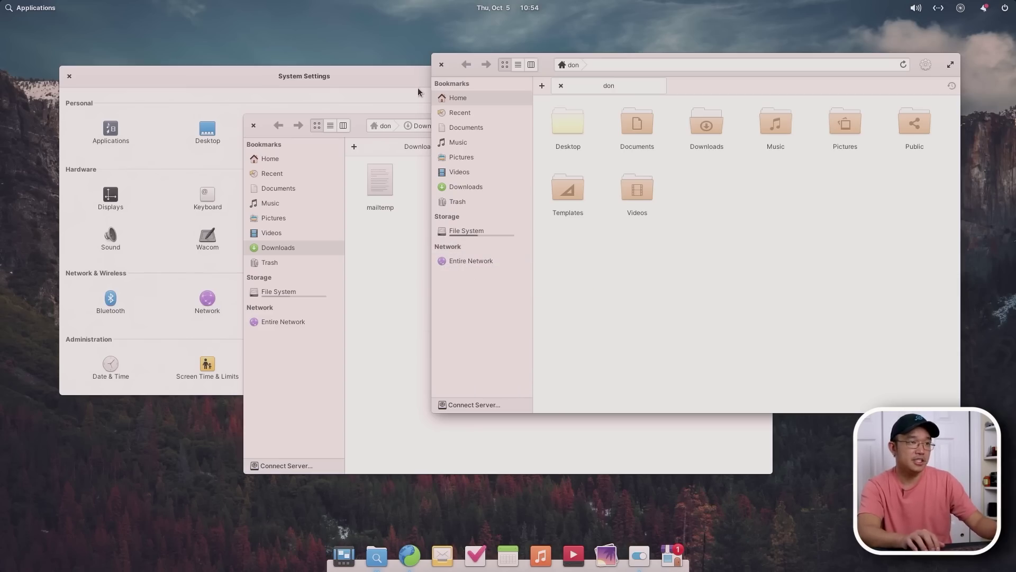
pyautogui.hotkey('alt', '`')
pyautogui.hotkey('alt', '`')
pyautogui.hotkey('alt', '`')
pyautogui.hotkey('alt', '`')
pyautogui.hotkey('alt', '`')
pyautogui.hotkey('alt', '`')
pyautogui.hotkey('alt', '`')
pyautogui.hotkey('alt', '`')
pyautogui.hotkey('alt', '`')
pyautogui.hotkey('alt', '`')
pyautogui.hotkey('alt', '`')
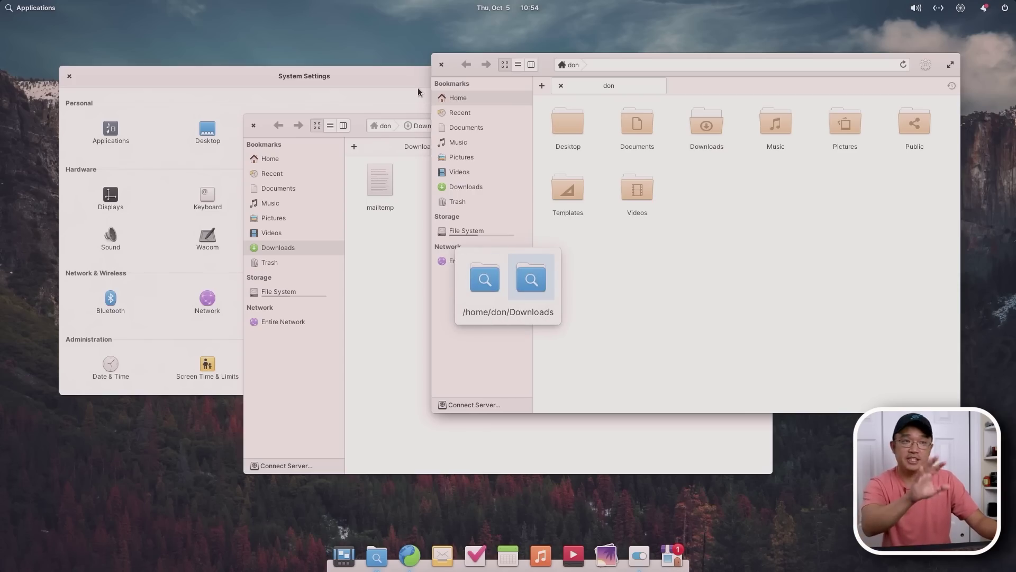
pyautogui.hotkey('alt', '`')
pyautogui.hotkey('alt', '`')
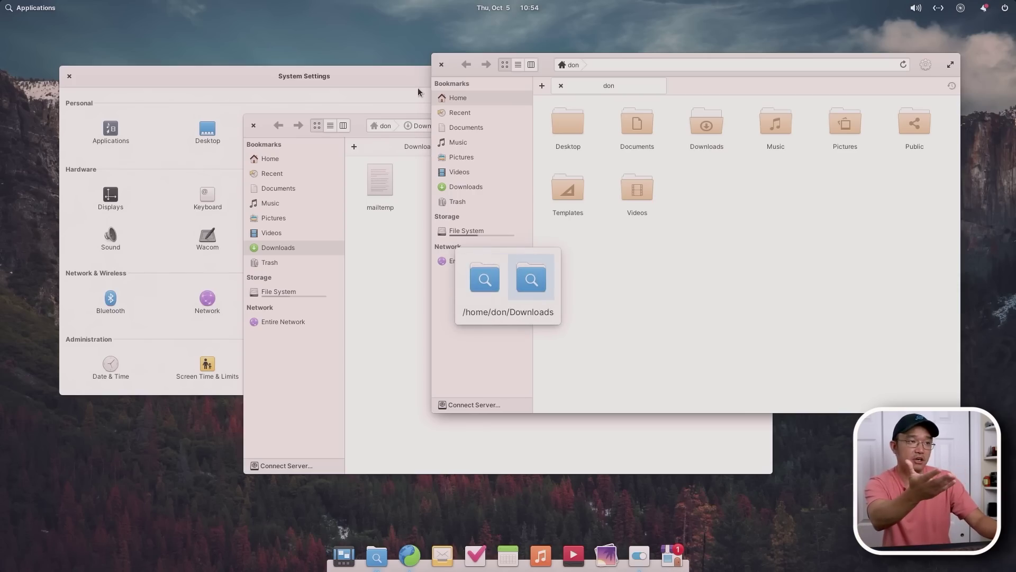
pyautogui.hotkey('alt', '`')
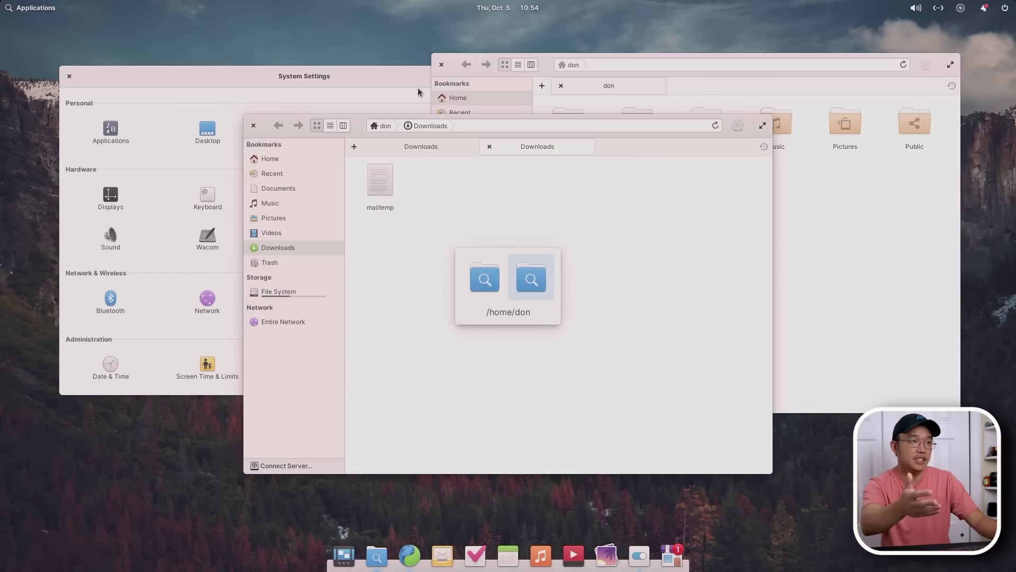
pyautogui.hotkey('alt', '`')
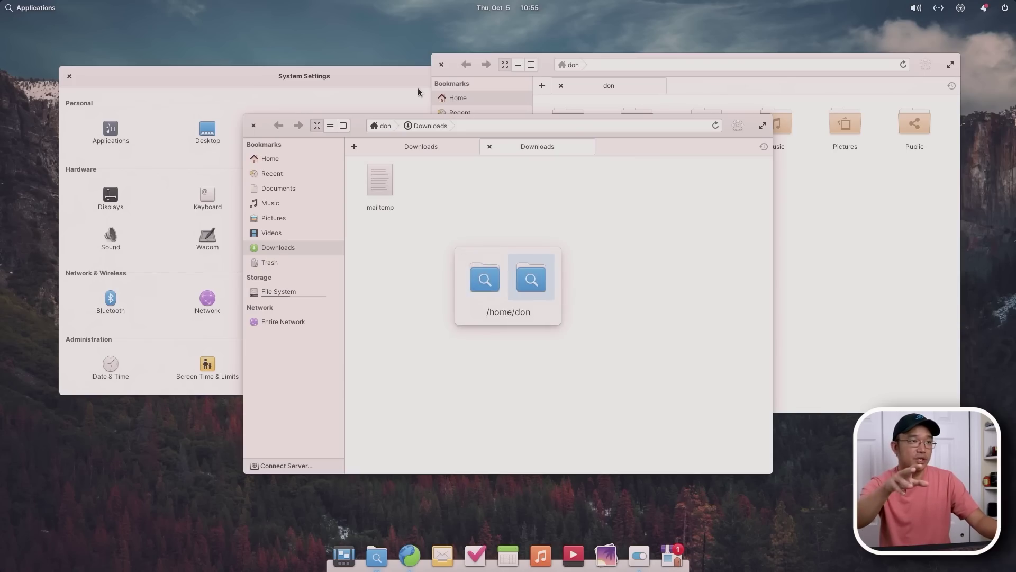
pyautogui.hotkey('alt', 'Tab')
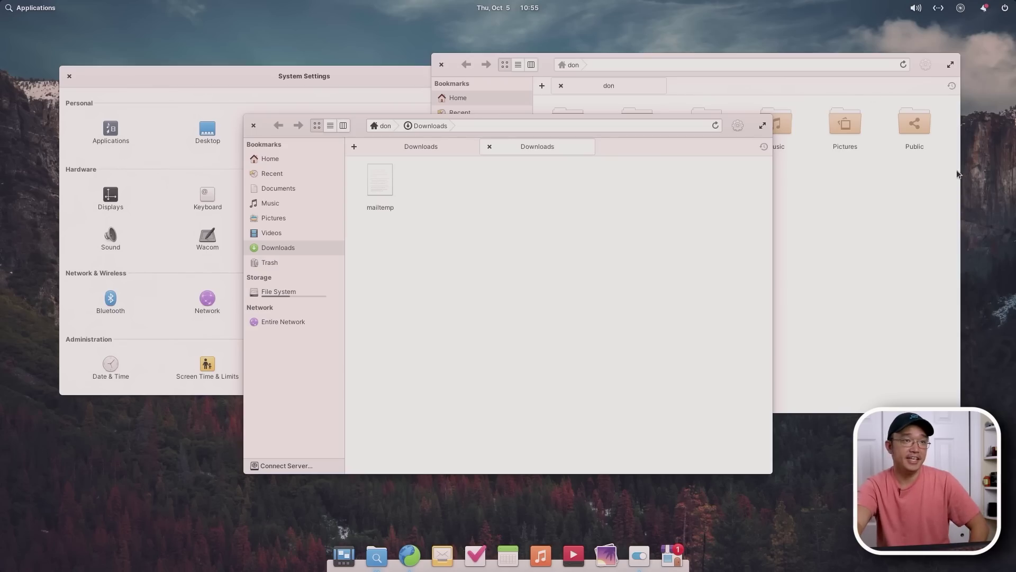
pyautogui.click(928, 264)
# Open the Downloads folder in Files and look at its context menu.
pyautogui.click(705, 127)
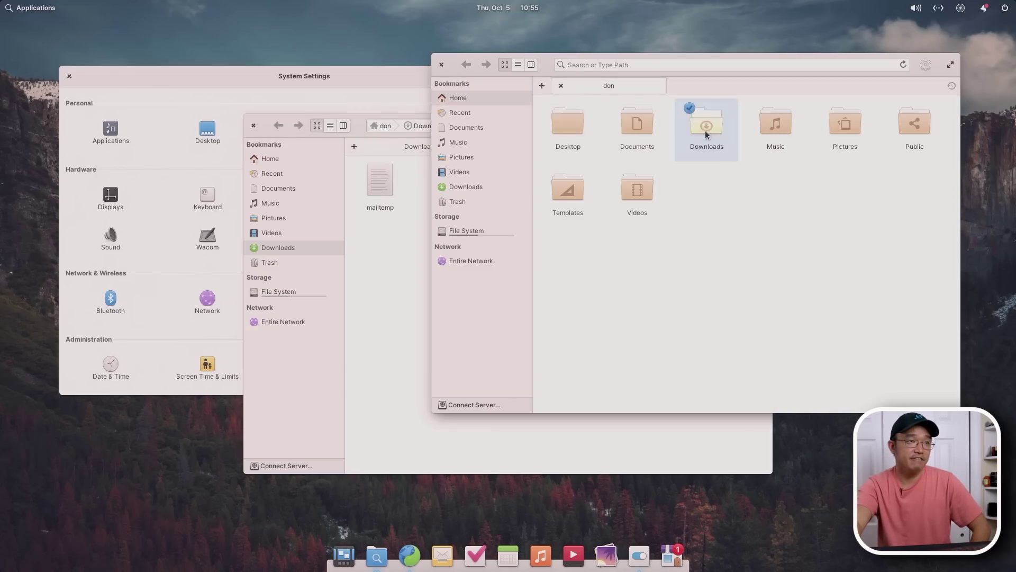
pyautogui.rightClick(634, 180)
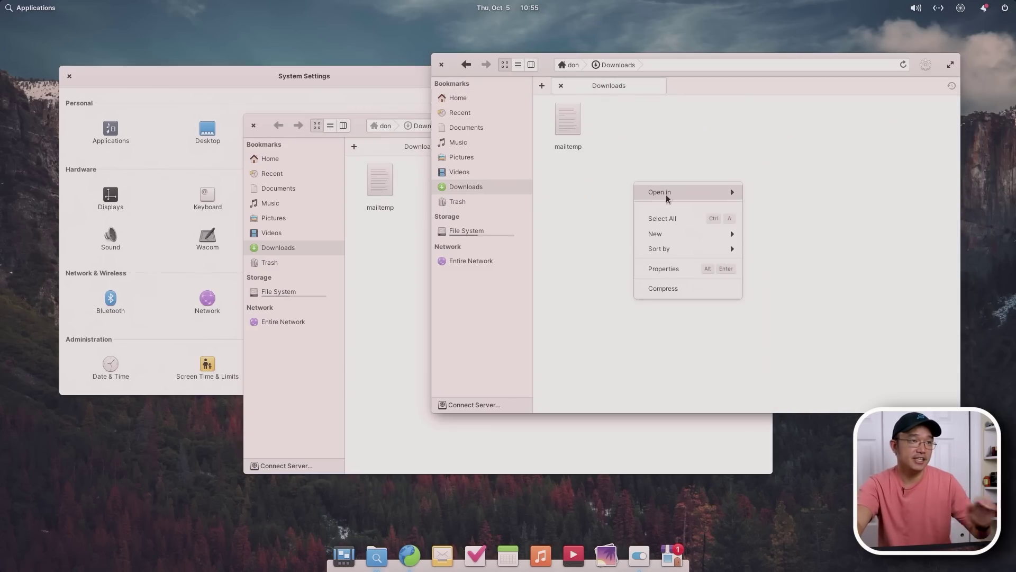
pyautogui.click(636, 164)
pyautogui.rightClick(636, 164)
pyautogui.moveTo(716, 238)
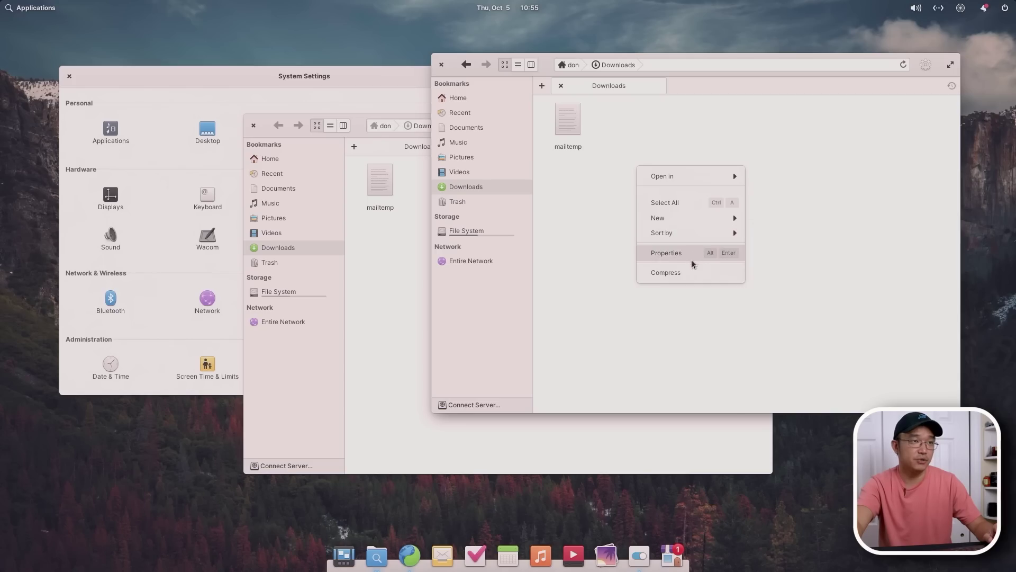
pyautogui.click(595, 233)
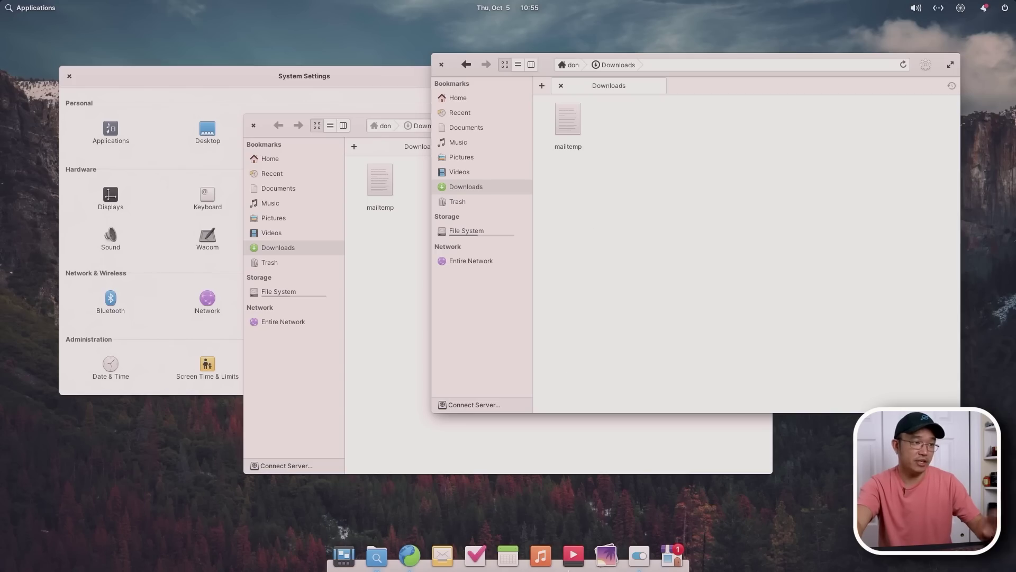
# Launch Terminal by searching 'ter', change into Downloads, and enlarge the text.
pyautogui.click(20, 4)
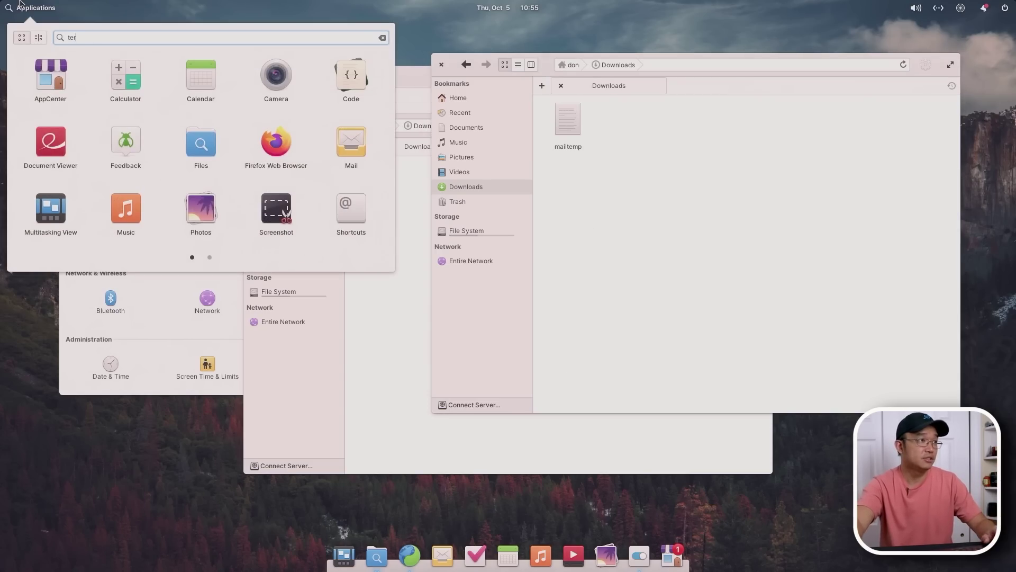
pyautogui.write('ter')
pyautogui.press('Return')
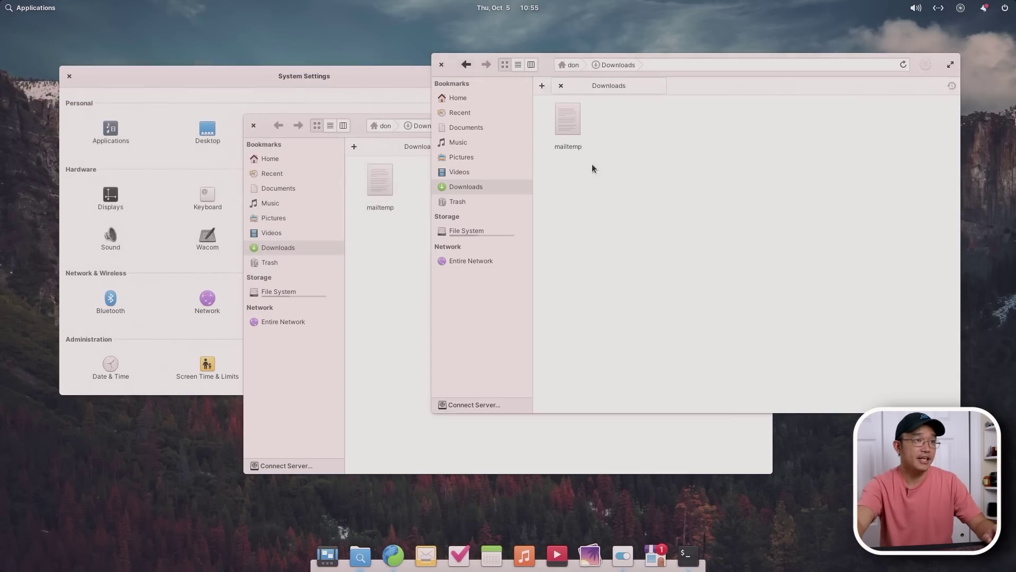
pyautogui.write('cd Downloads/')
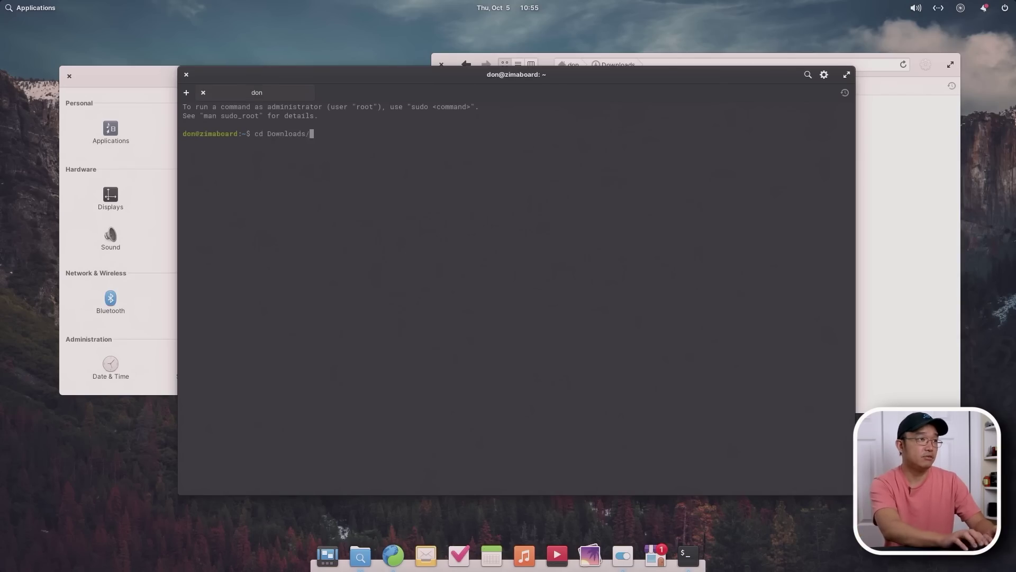
pyautogui.press('Return')
pyautogui.hotkey('ctrl', '+')
pyautogui.hotkey('ctrl', '+')
pyautogui.hotkey('ctrl', '+')
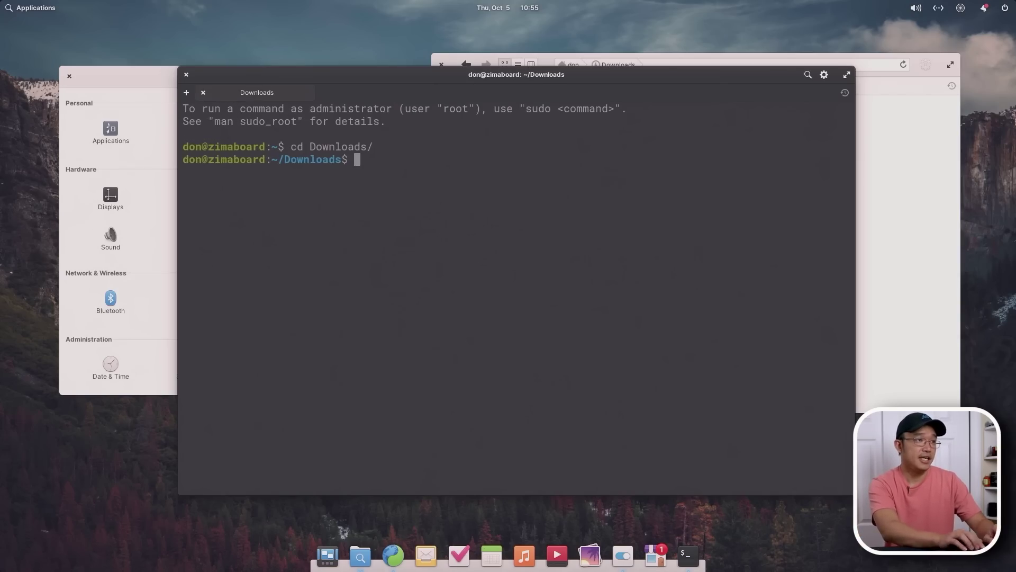
# Create empty files nova1 through nova5 with touch, reusing the command from history.
pyautogui.write('touch')
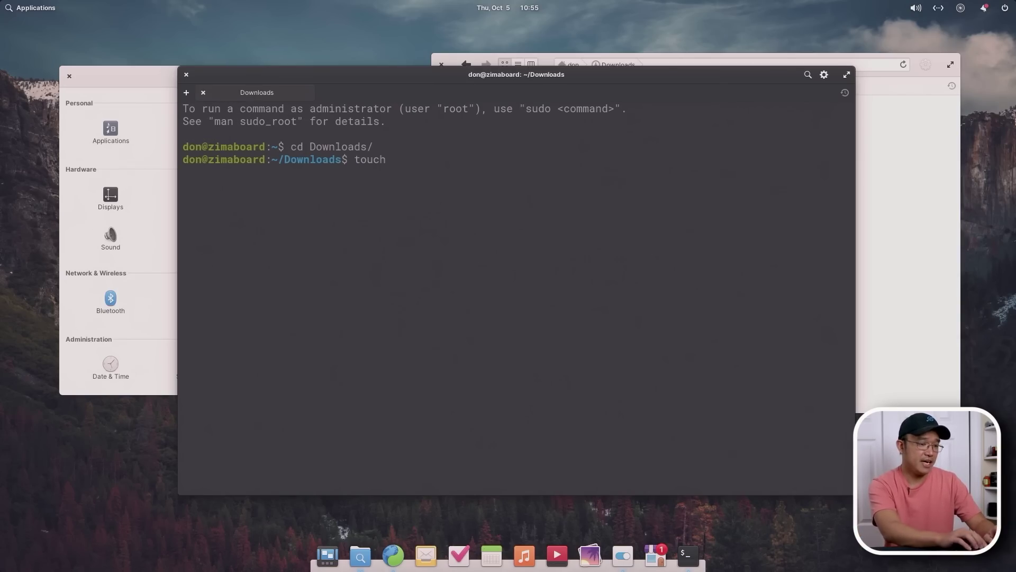
pyautogui.write(' nova1')
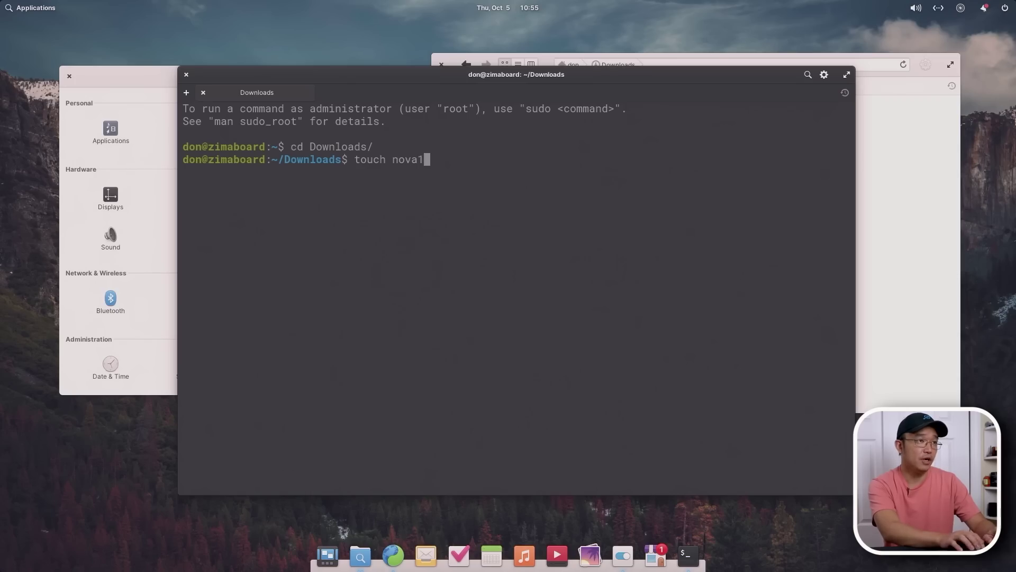
pyautogui.press('Return')
pyautogui.press('Up')
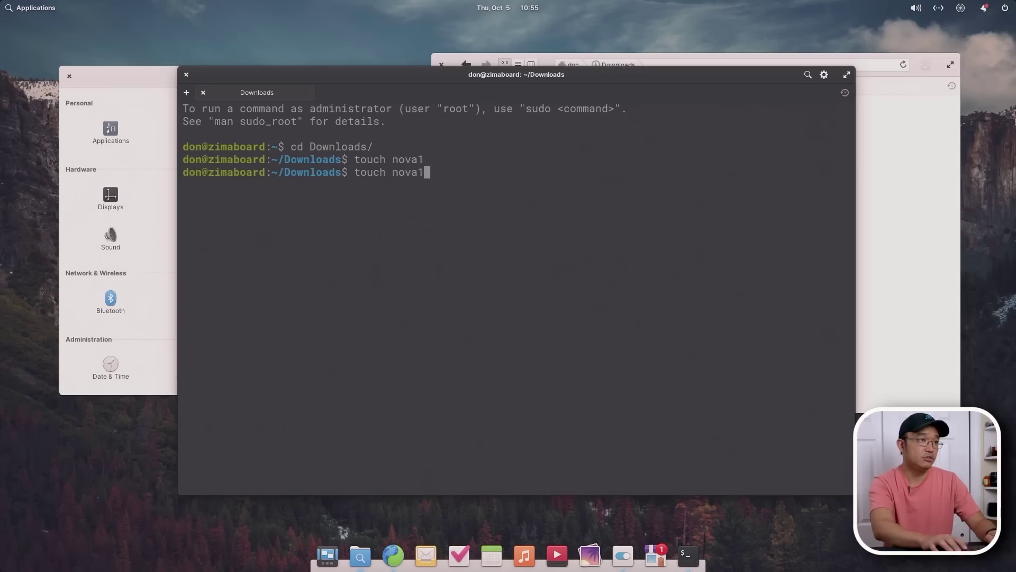
pyautogui.press('BackSpace')
pyautogui.write('2')
pyautogui.press('Return')
pyautogui.press('Up')
pyautogui.press('BackSpace')
pyautogui.write('3')
pyautogui.press('Return')
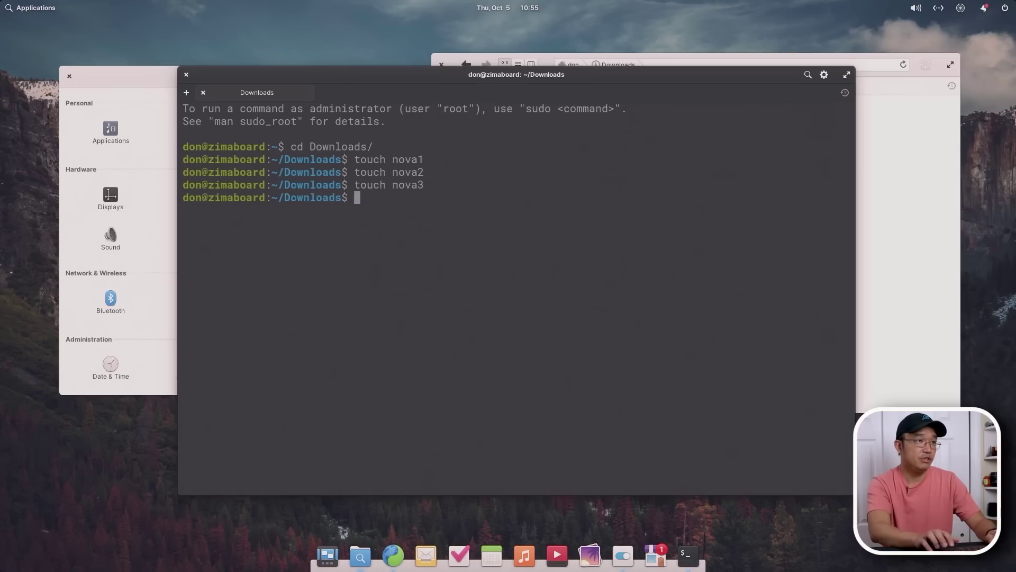
pyautogui.press('Up')
pyautogui.press('BackSpace')
pyautogui.write('4')
pyautogui.press('Return')
pyautogui.press('Up')
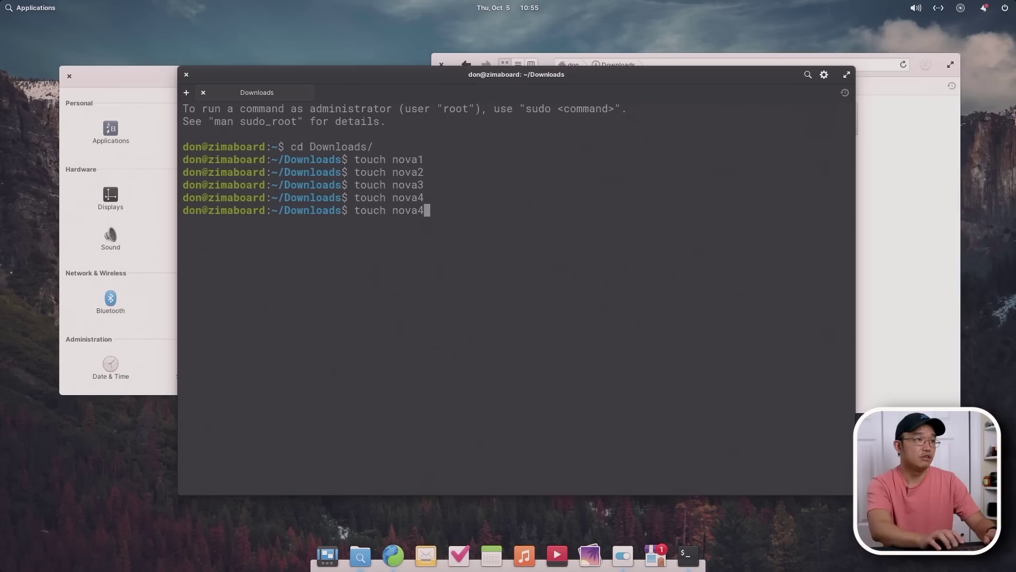
pyautogui.press('BackSpace')
pyautogui.write('5')
pyautogui.press('Return')
# Select nova1 through nova5 in Downloads and start a batch rename.
pyautogui.click(941, 207)
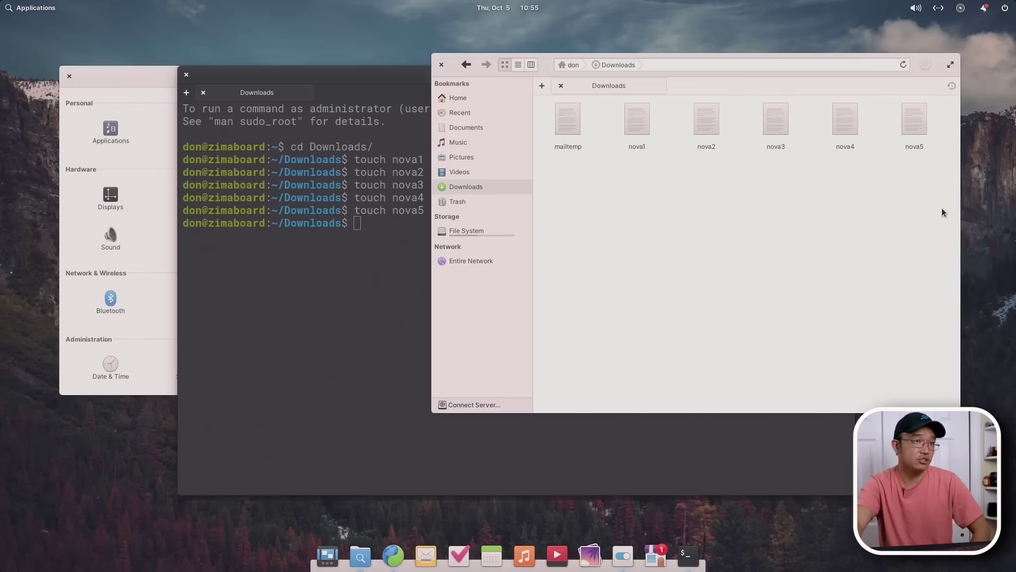
pyautogui.moveTo(935, 173); pyautogui.dragTo(621, 97)
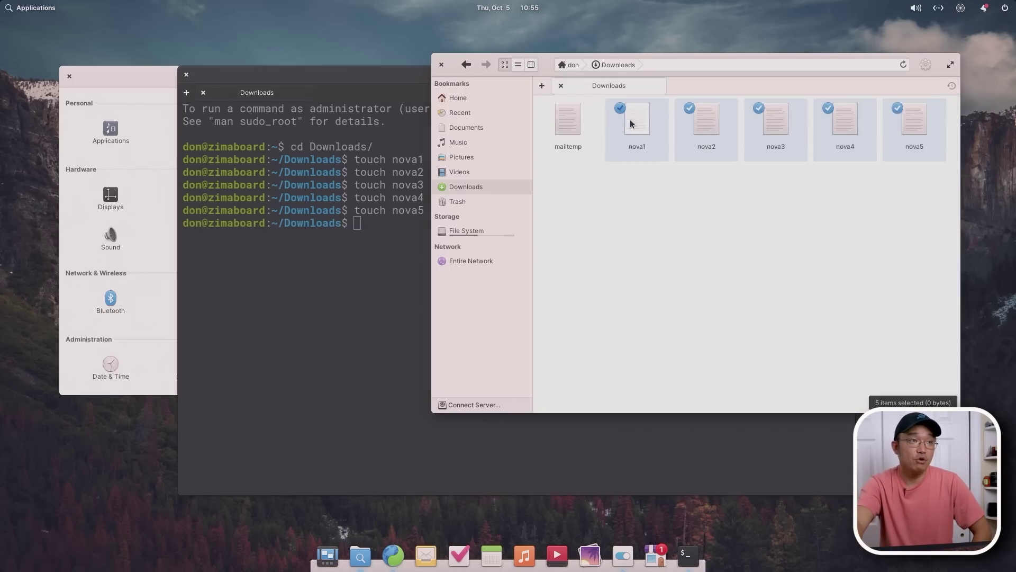
pyautogui.rightClick(639, 120)
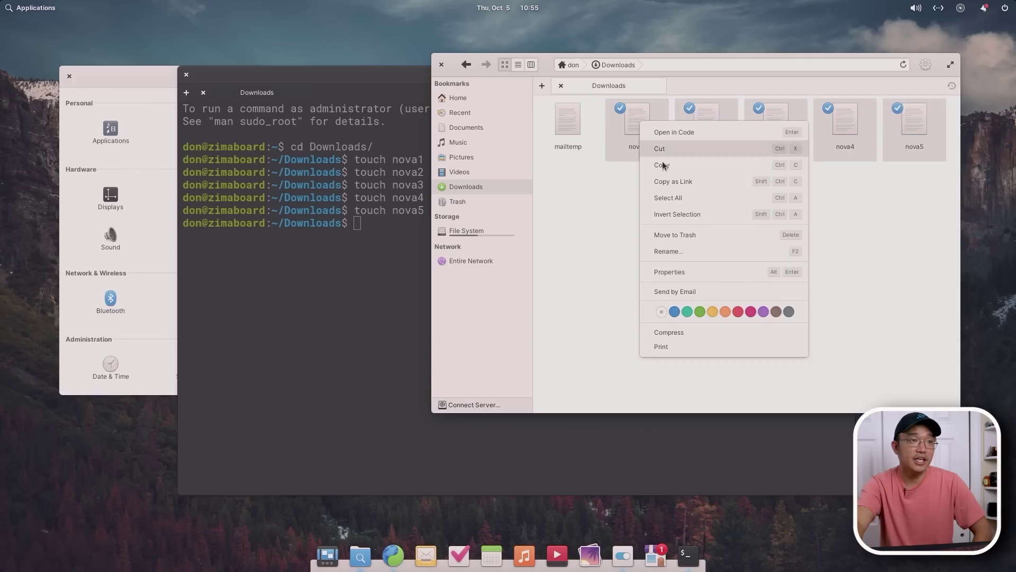
pyautogui.click(660, 248)
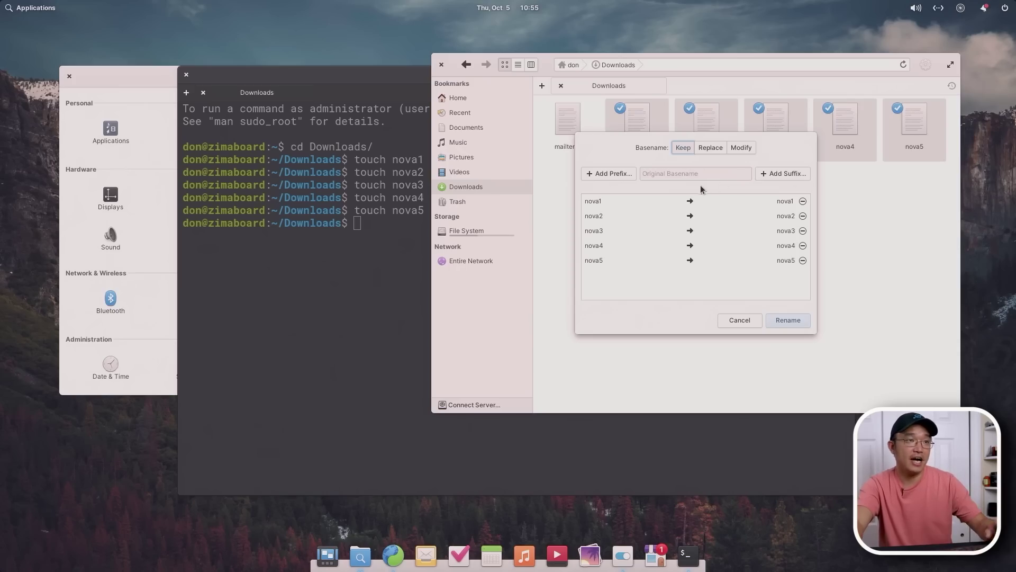
# Preview replacing the names with 'nova2' plus a number-sequence suffix (nova21–nova25), then cancel.
pyautogui.click(614, 173)
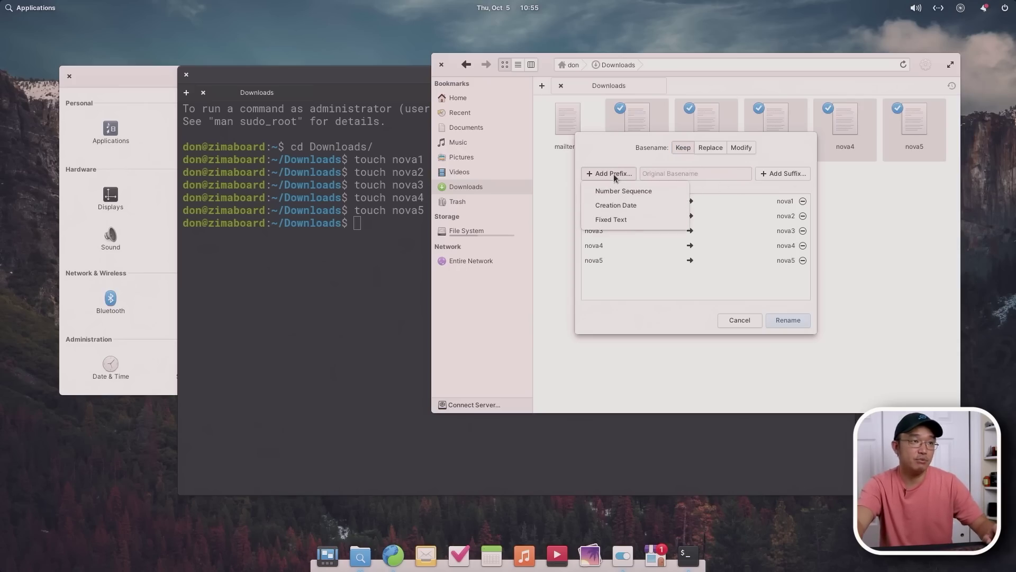
pyautogui.click(633, 193)
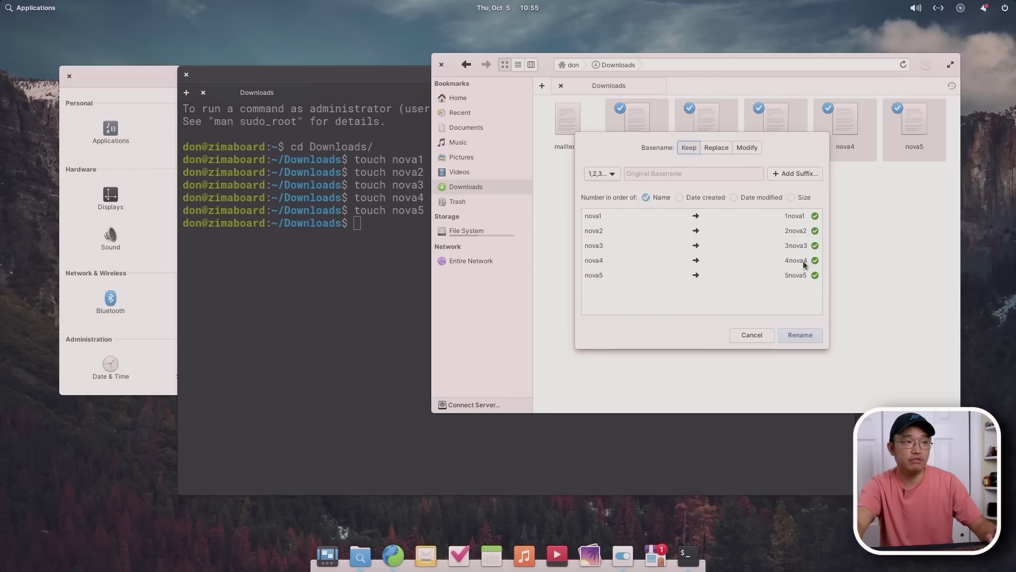
pyautogui.click(607, 171)
pyautogui.click(645, 161)
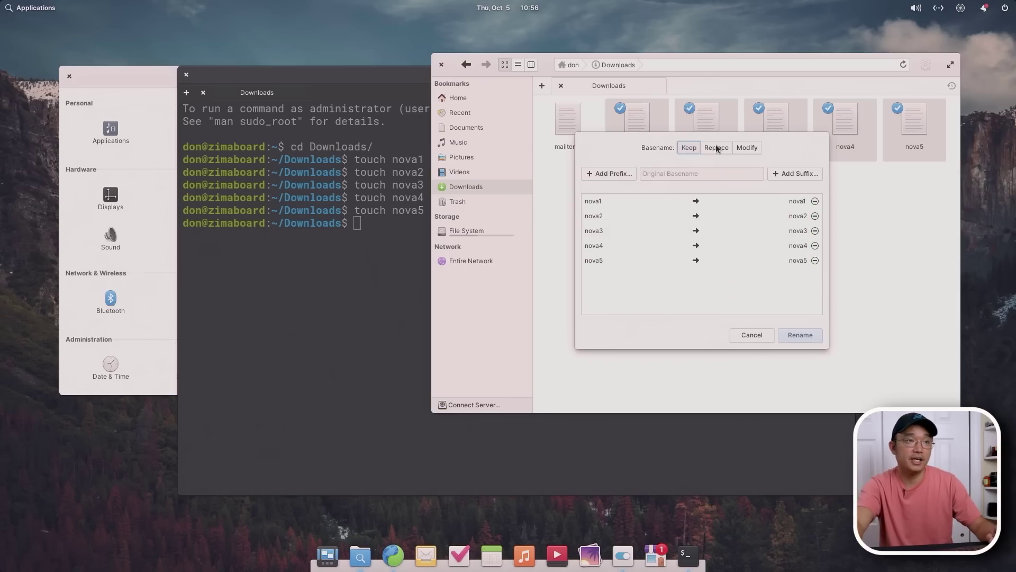
pyautogui.click(717, 149)
pyautogui.click(658, 174)
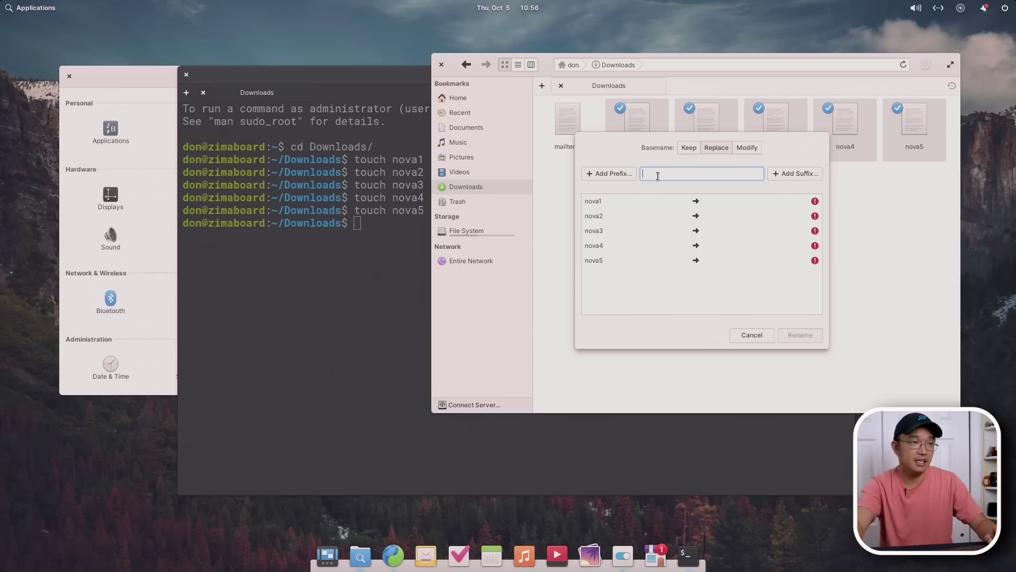
pyautogui.write('nova')
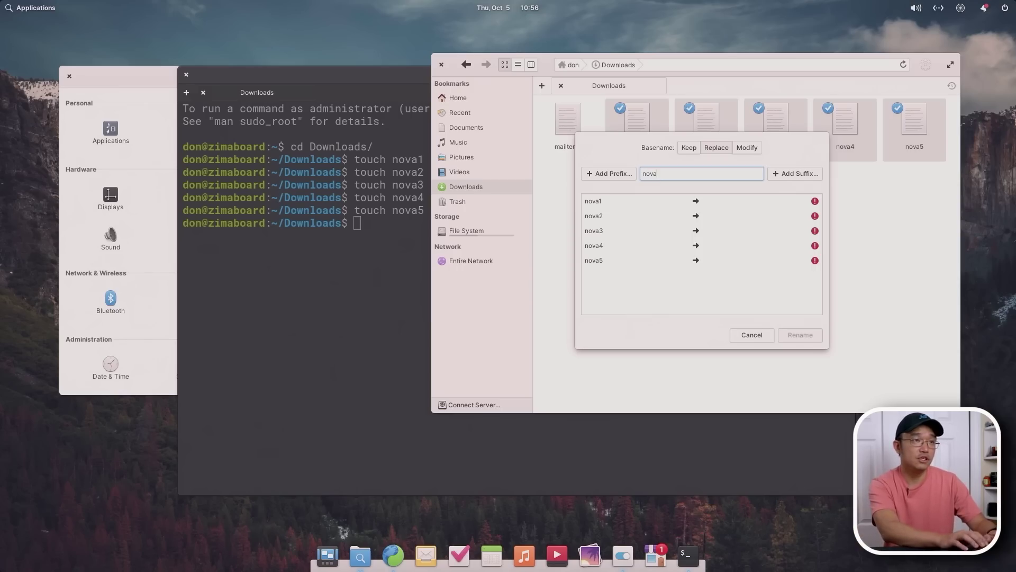
pyautogui.write('2')
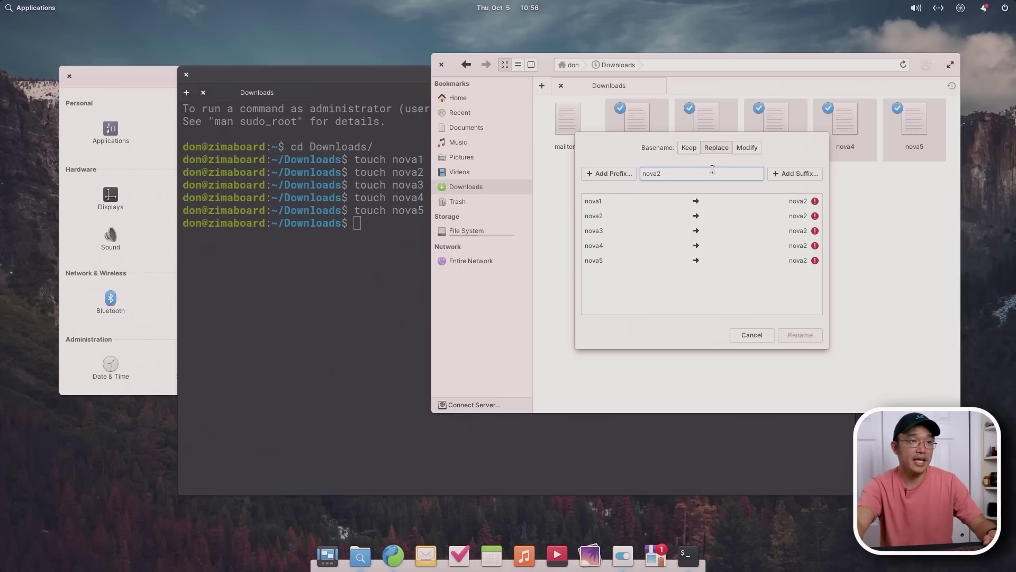
pyautogui.click(778, 173)
pyautogui.click(802, 191)
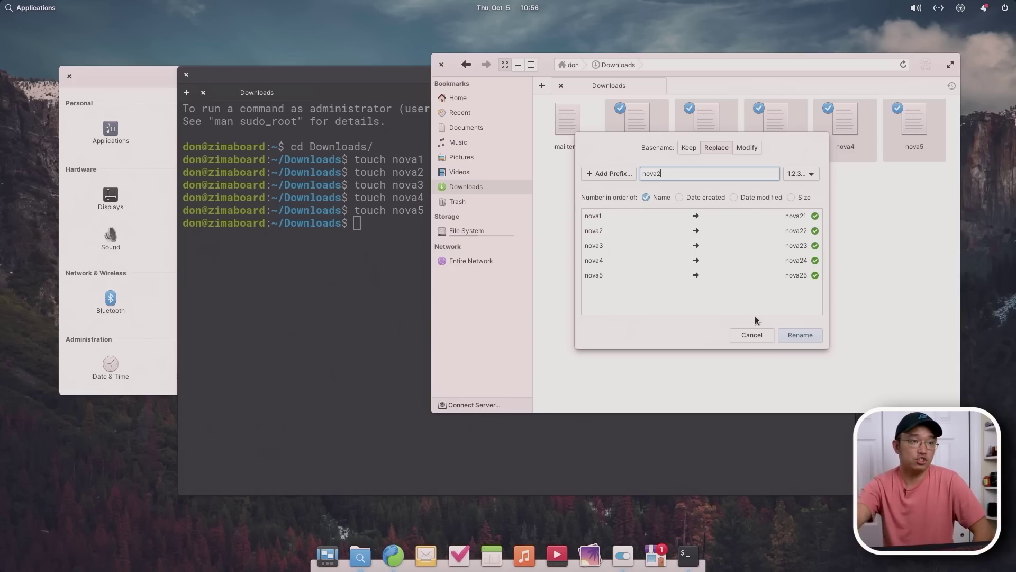
pyautogui.click(769, 334)
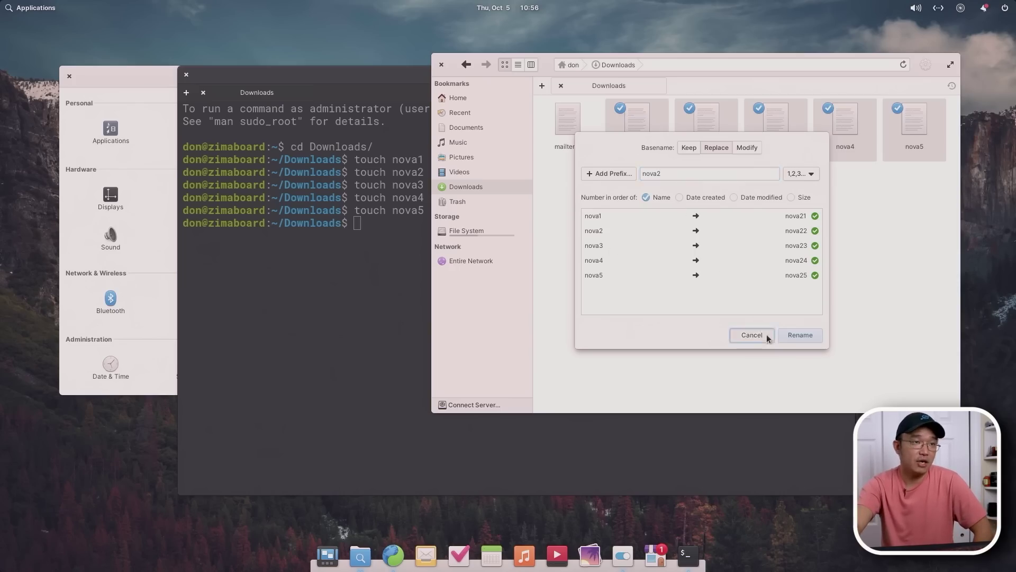
# Try zooming the Downloads icons to 200%, then return them to 100%.
pyautogui.click(852, 170)
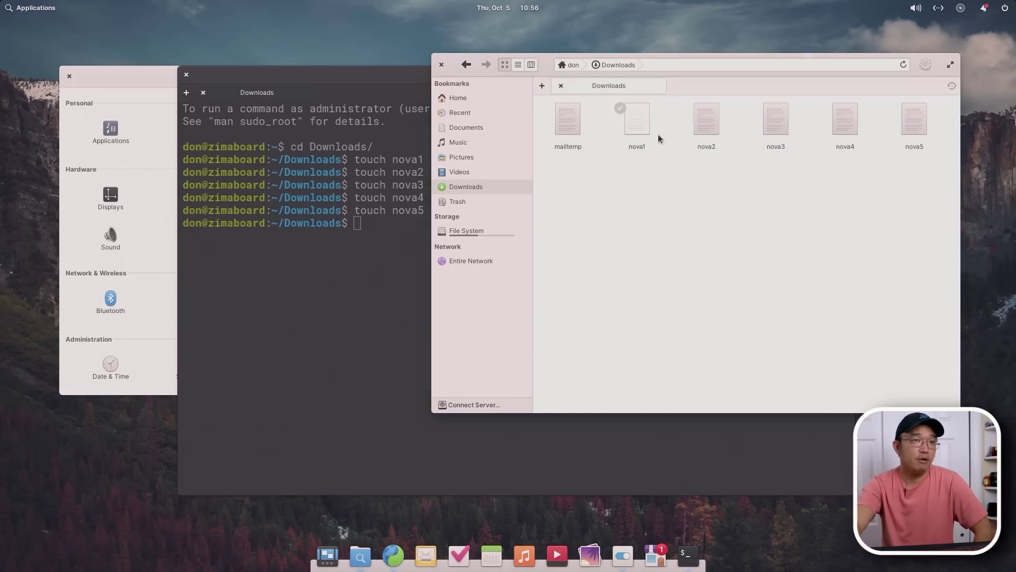
pyautogui.click(925, 64)
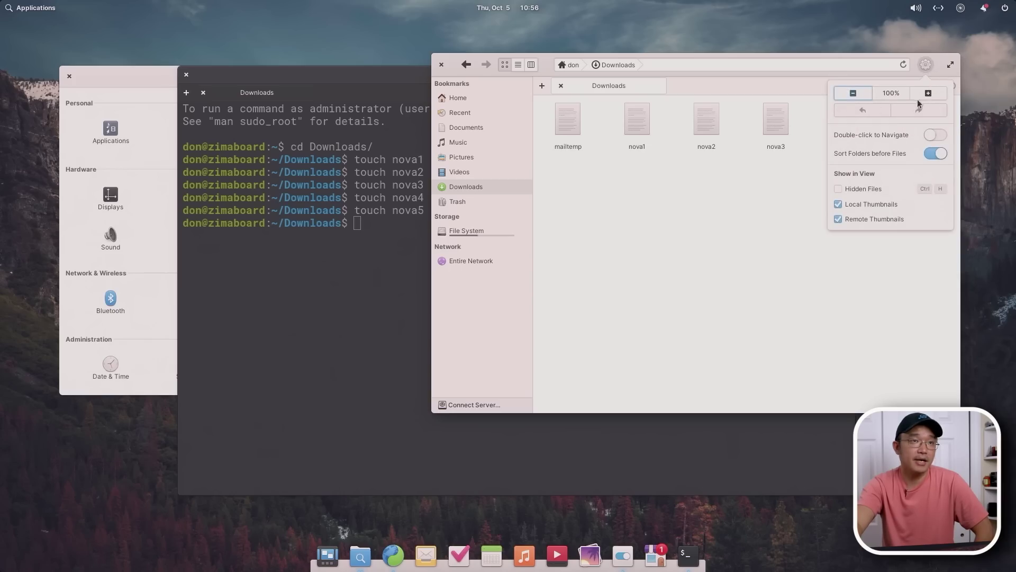
pyautogui.click(928, 94)
pyautogui.click(929, 94)
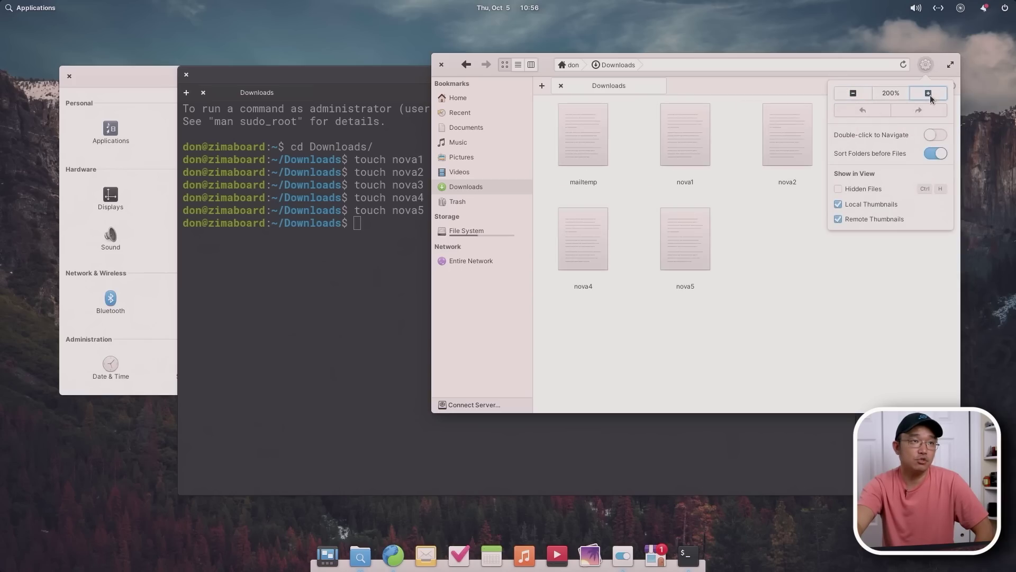
pyautogui.click(852, 93)
pyautogui.click(853, 93)
pyautogui.click(818, 198)
# Delete nova1–nova5 and undo it, then delete mailtemp and nova1–nova4 instead.
pyautogui.moveTo(917, 218); pyautogui.dragTo(613, 80)
pyautogui.press('Delete')
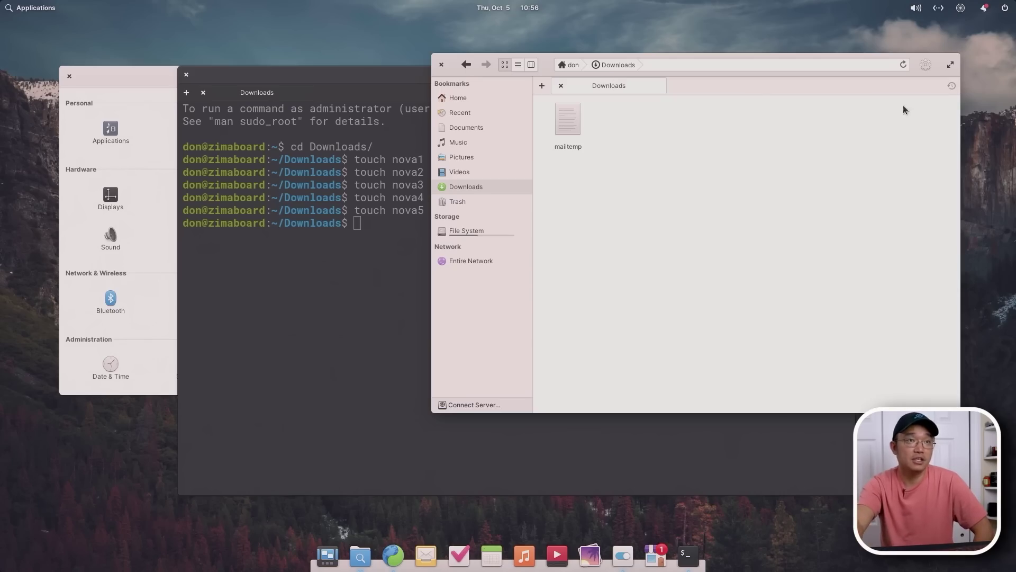
pyautogui.click(919, 65)
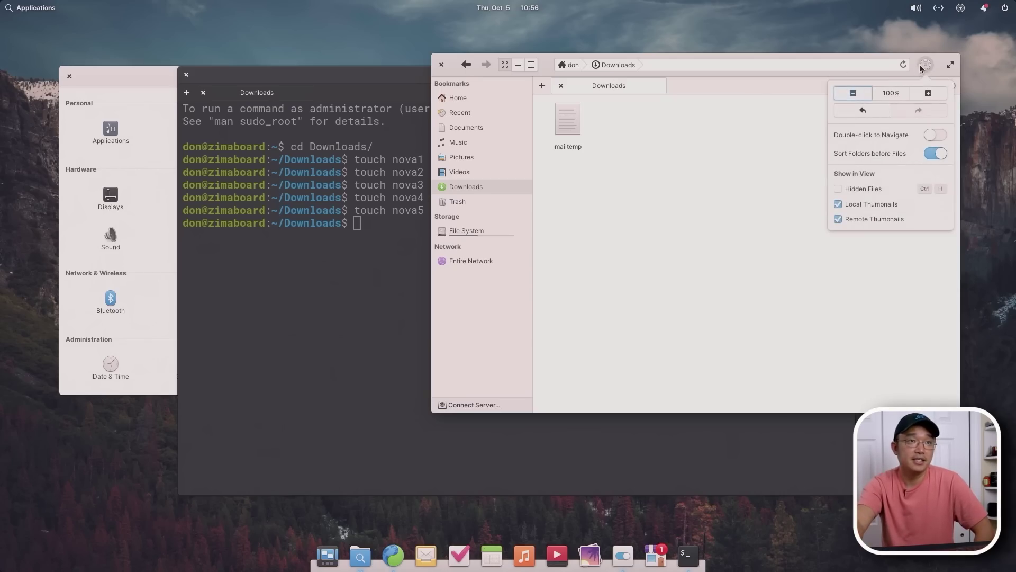
pyautogui.click(856, 114)
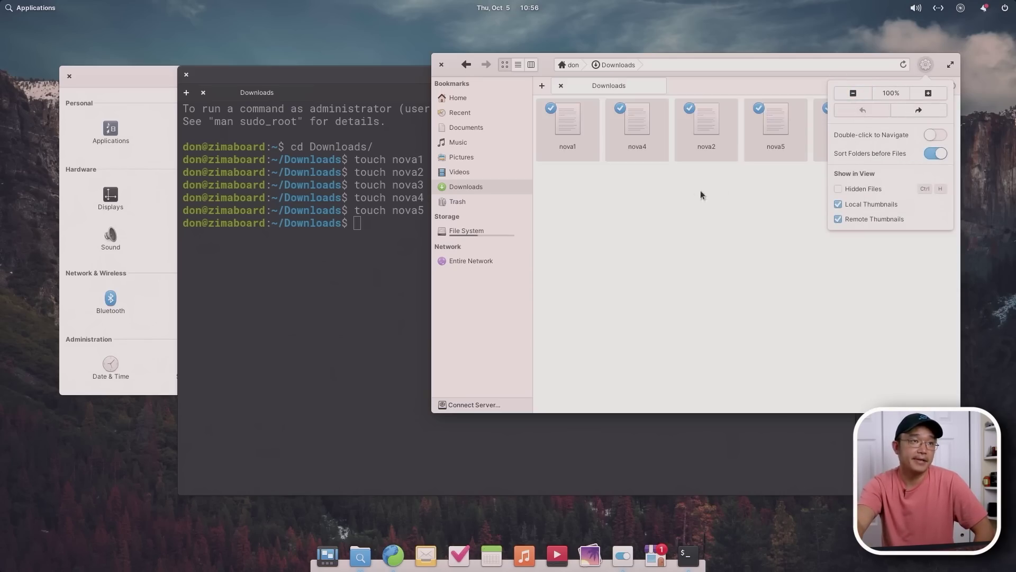
pyautogui.click(830, 200)
pyautogui.moveTo(830, 202); pyautogui.dragTo(561, 97)
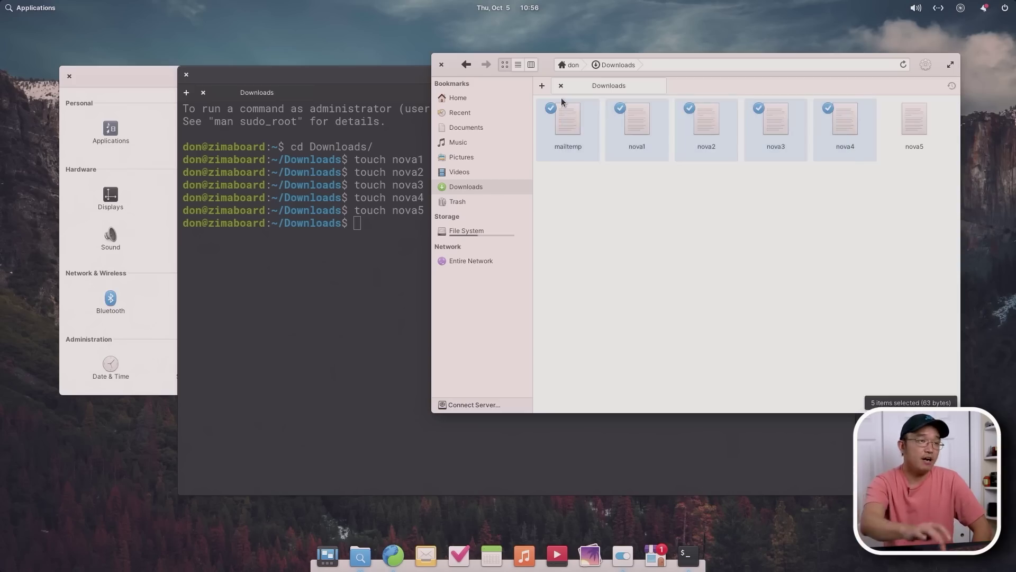
pyautogui.press('Delete')
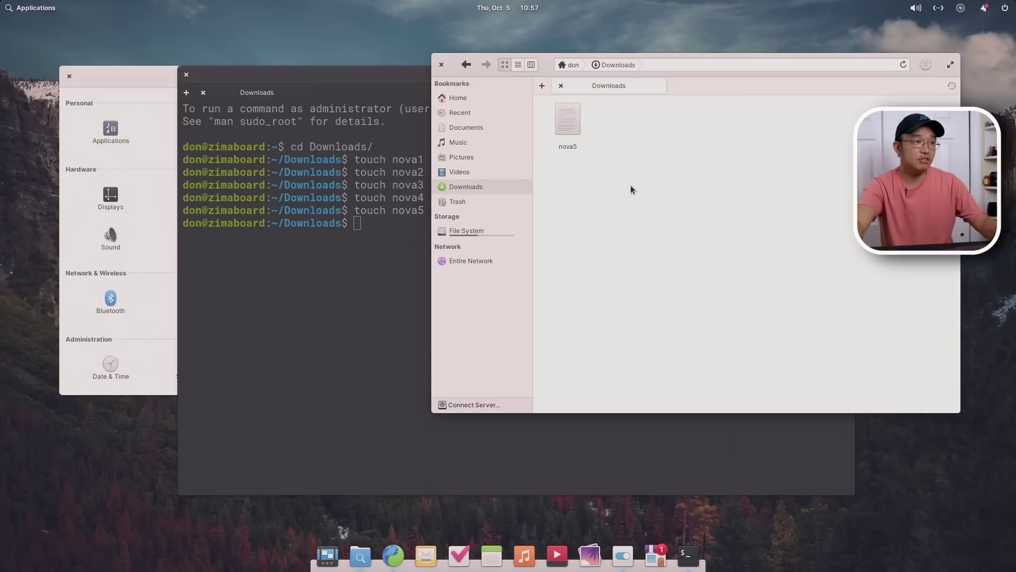
# Try a picture-in-picture of the Files area, close it, and bring Terminal forward.
pyautogui.moveTo(542, 168); pyautogui.dragTo(940, 539)
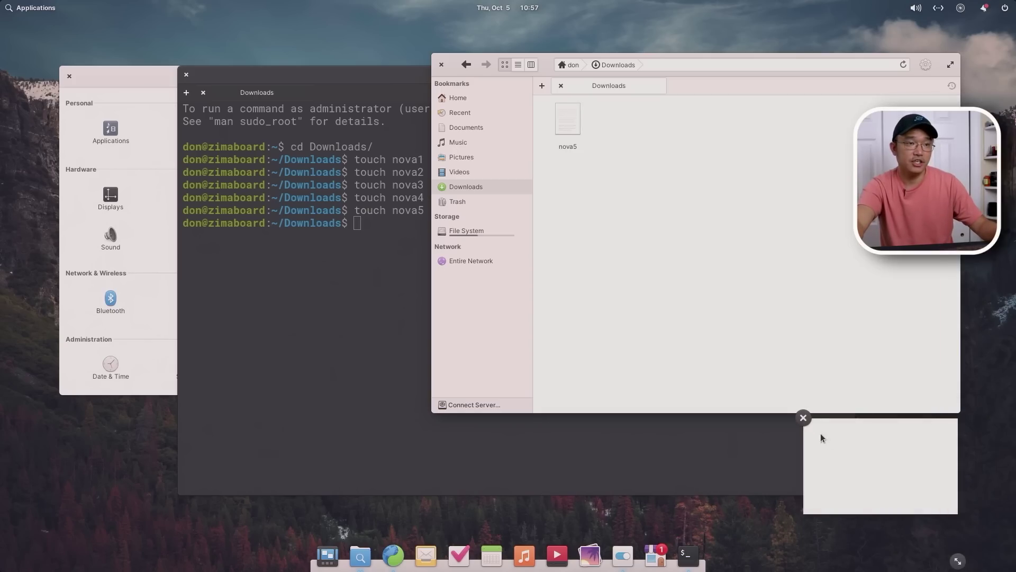
pyautogui.click(803, 417)
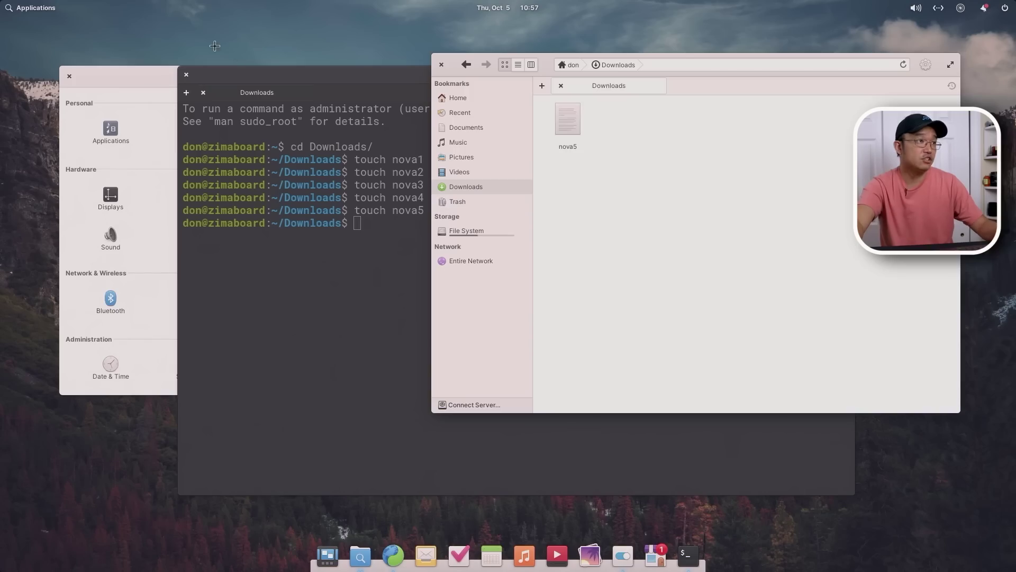
pyautogui.moveTo(177, 61); pyautogui.dragTo(423, 244)
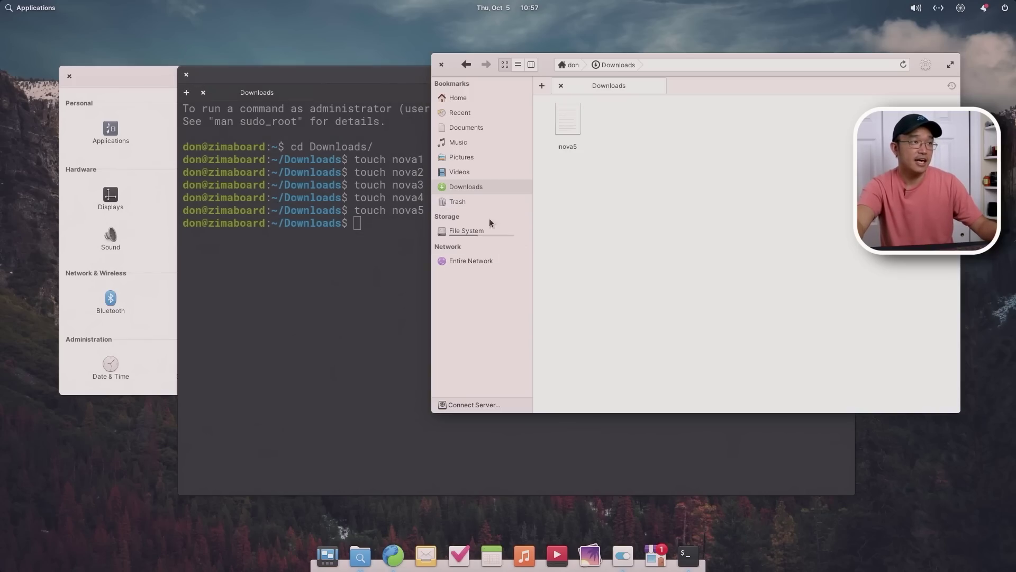
pyautogui.click(254, 70)
# Float a picture-in-picture copy of Terminal, then type 'sudo apt install cmatrix' in Terminal.
pyautogui.press('super')
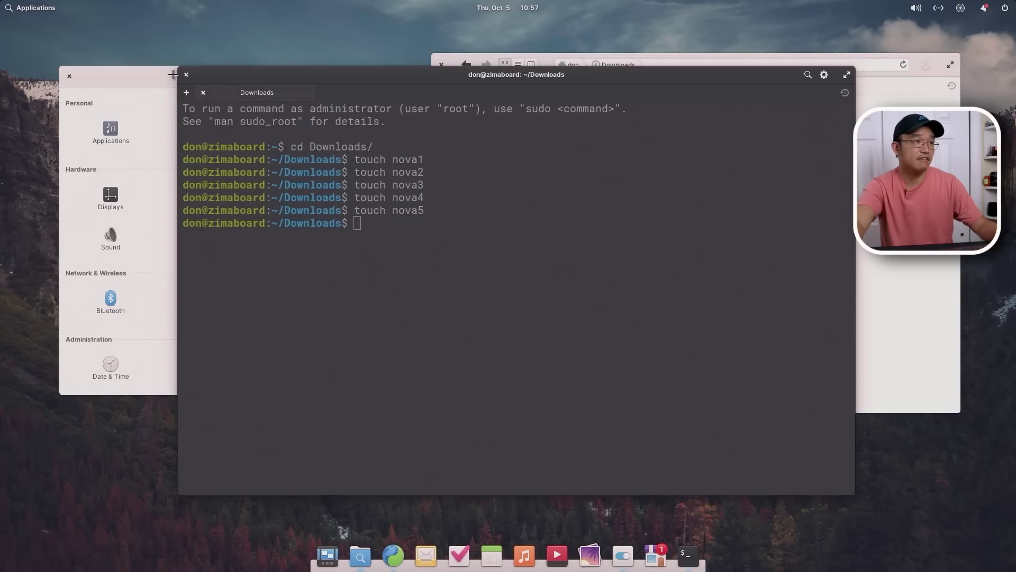
pyautogui.moveTo(173, 75); pyautogui.dragTo(463, 295)
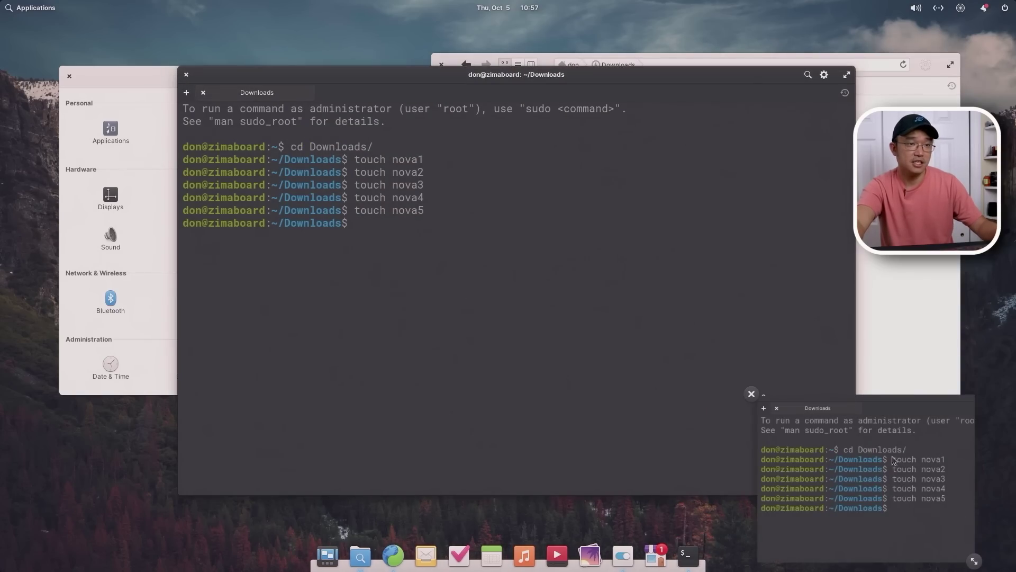
pyautogui.click(935, 328)
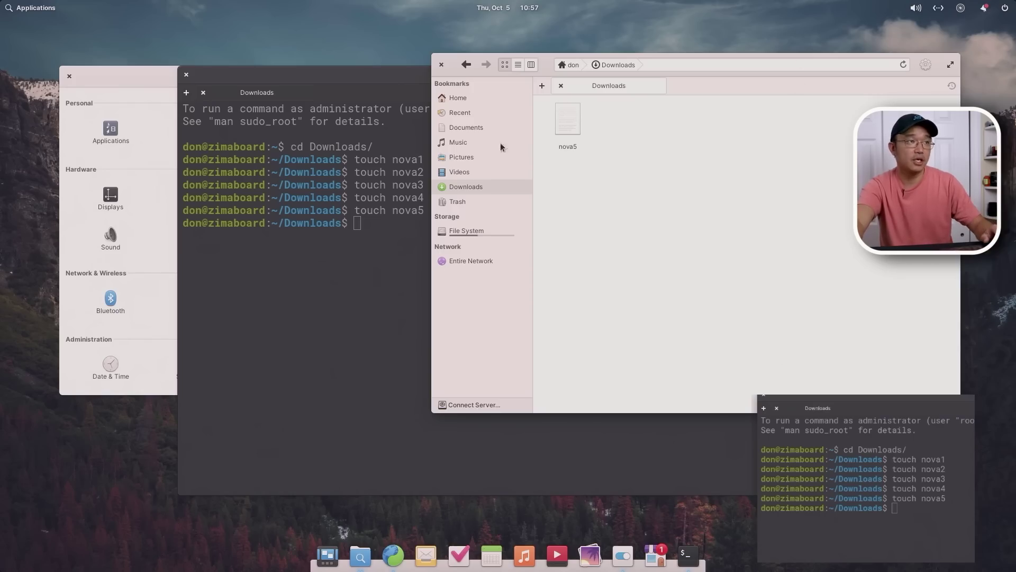
pyautogui.click(324, 254)
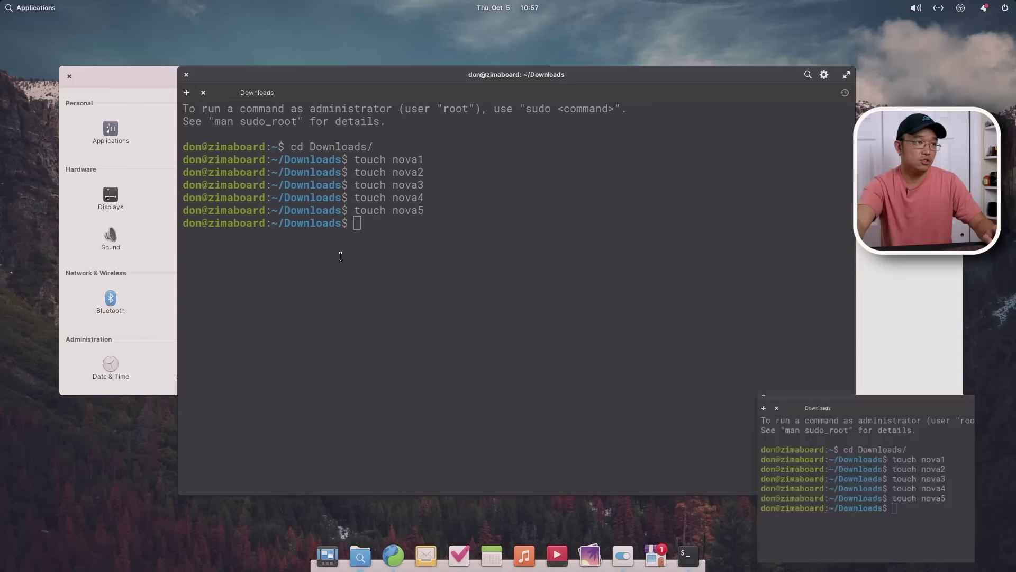
pyautogui.write('sudo ap')
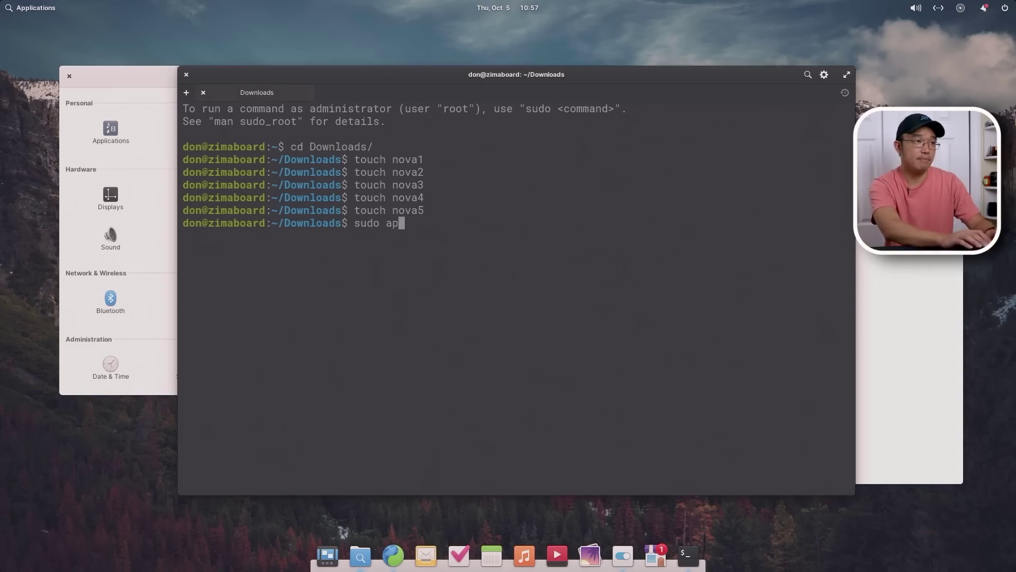
pyautogui.write('t install cmatrix')
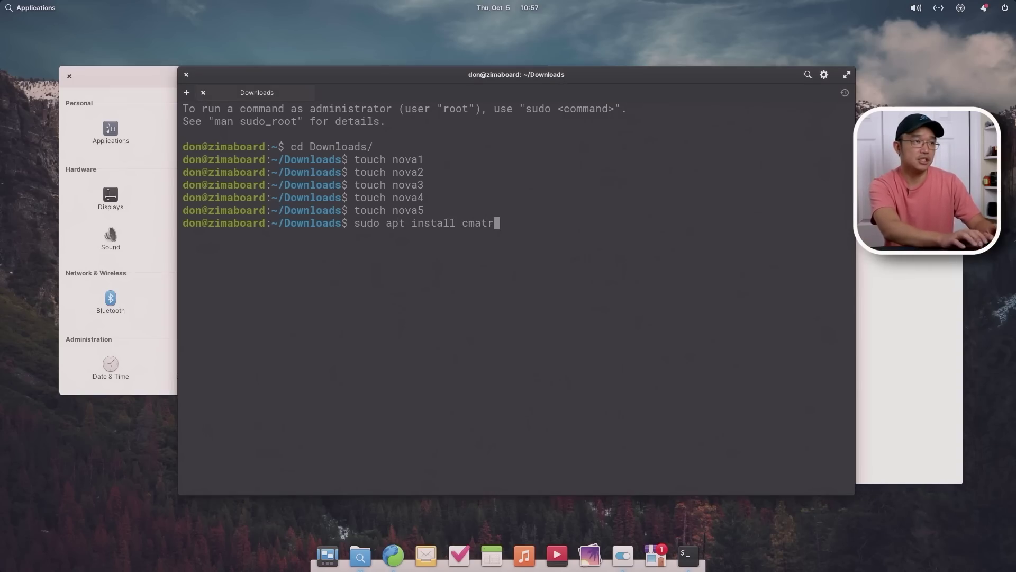
# Run the cmatrix install with apt and launch cmatrix.
pyautogui.press('Return')
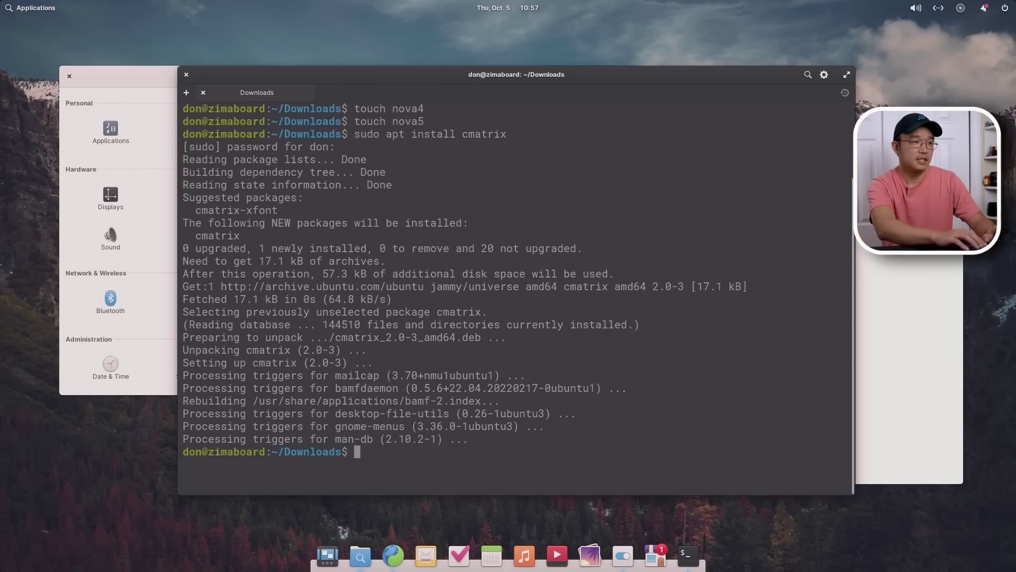
pyautogui.write('cmatrix')
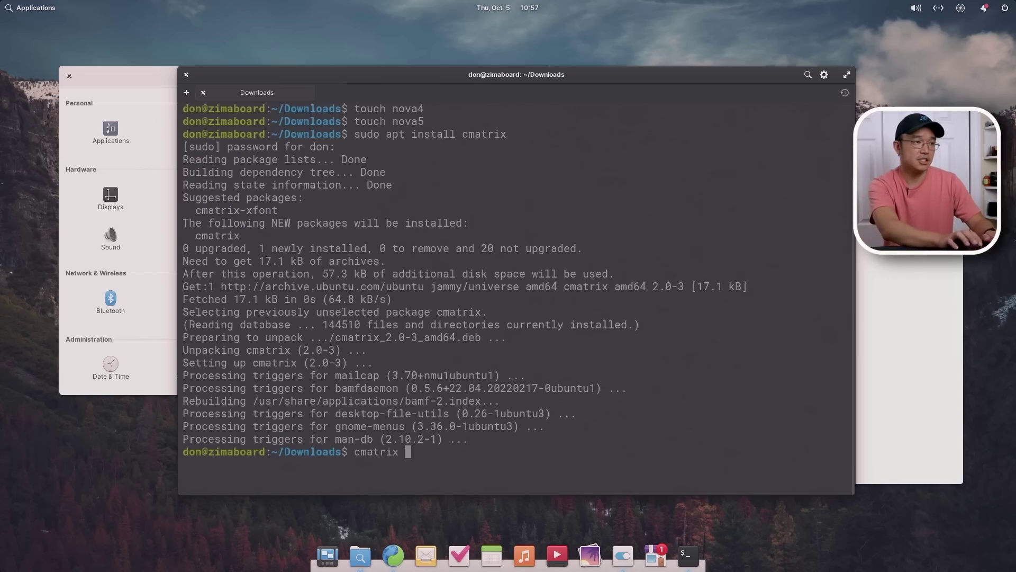
pyautogui.press('Return')
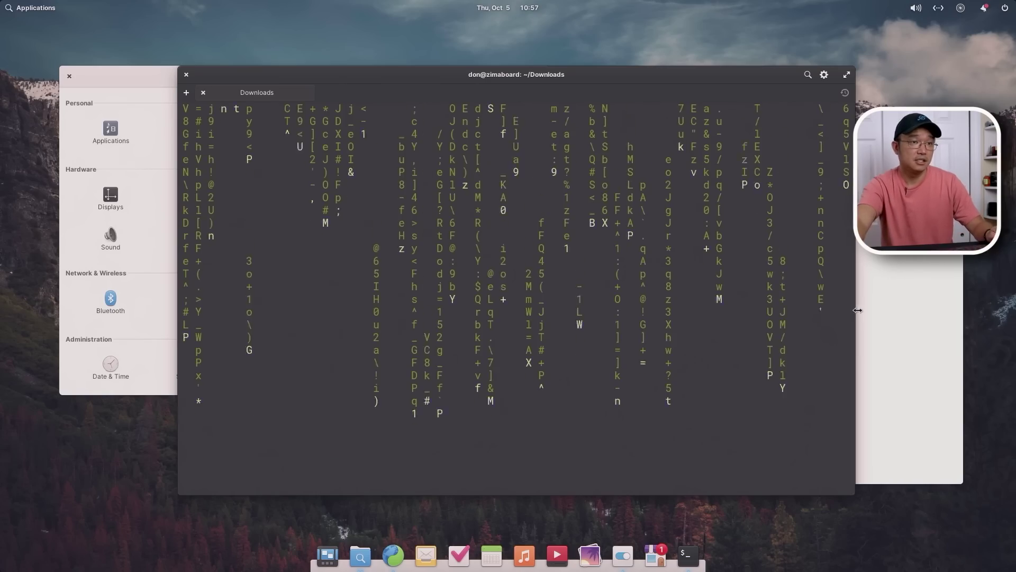
# Try a picture-in-picture of the running cmatrix over Files, close it, and raise Terminal again.
pyautogui.click(930, 307)
pyautogui.press('super+f')
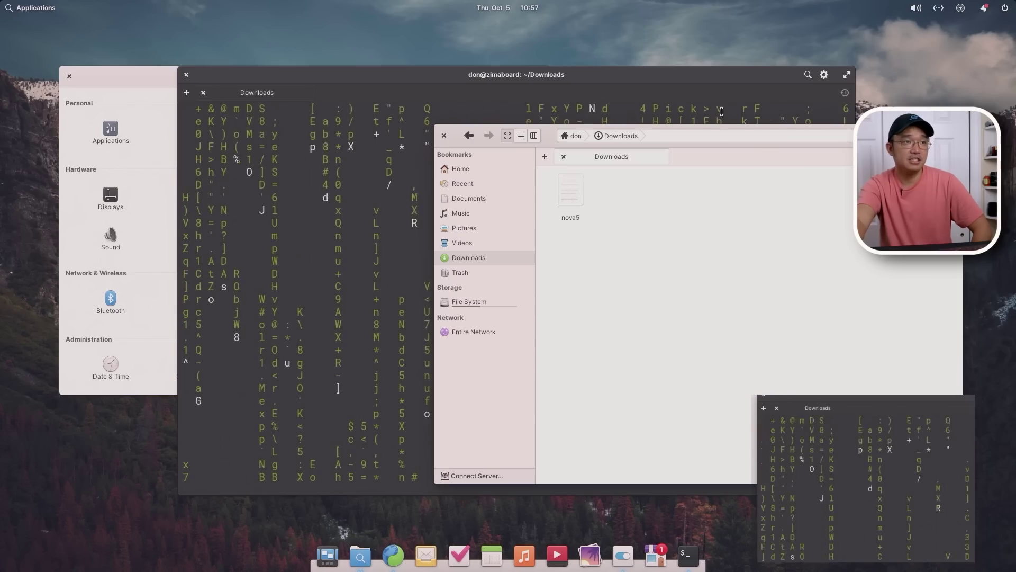
pyautogui.click(941, 449)
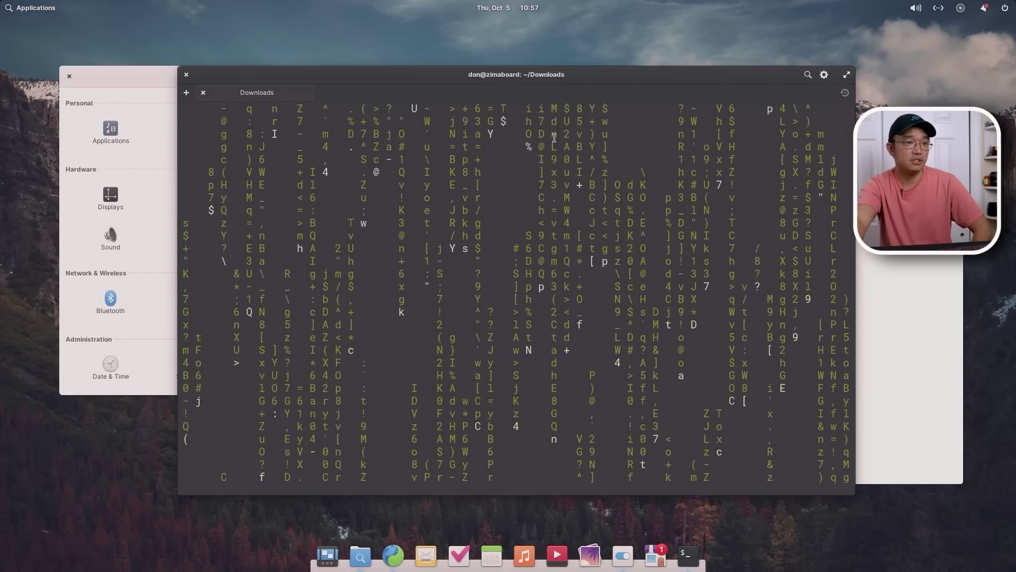
pyautogui.click(941, 396)
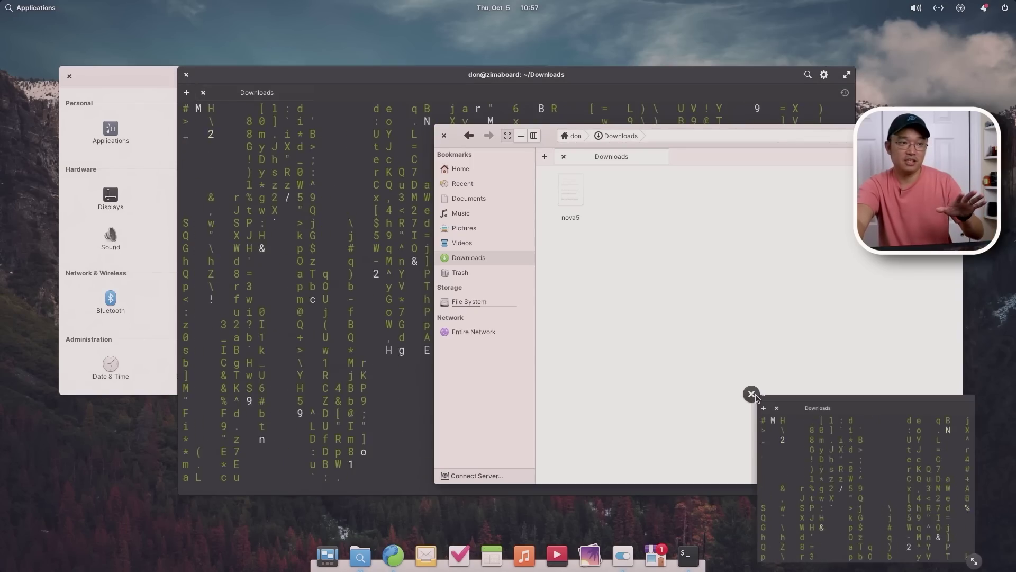
pyautogui.click(751, 394)
pyautogui.click(402, 318)
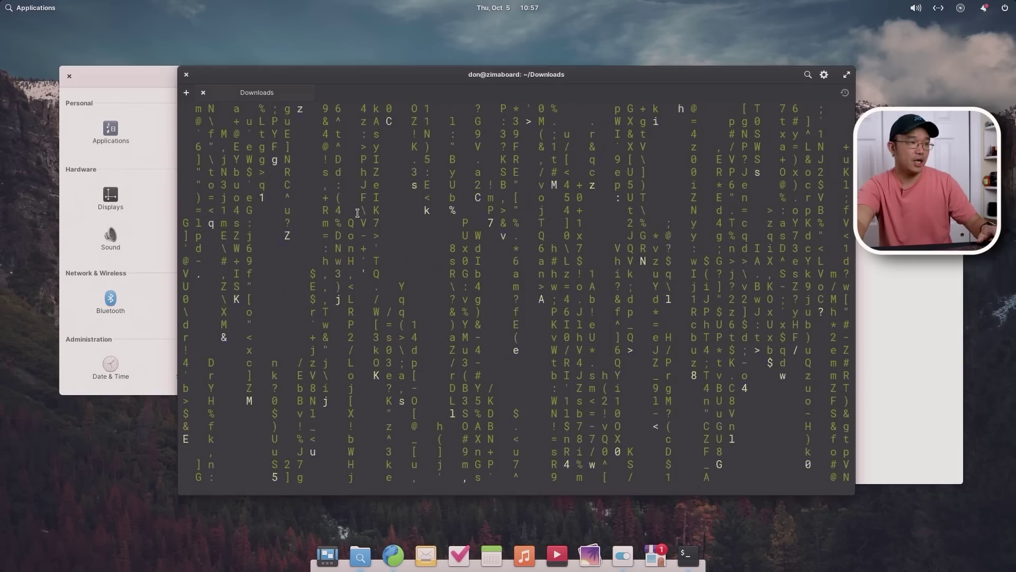
# Quit cmatrix, raise Files, and open notifications showing the EDT (UTC-04) time-zone notice.
pyautogui.press('q')
pyautogui.click(870, 338)
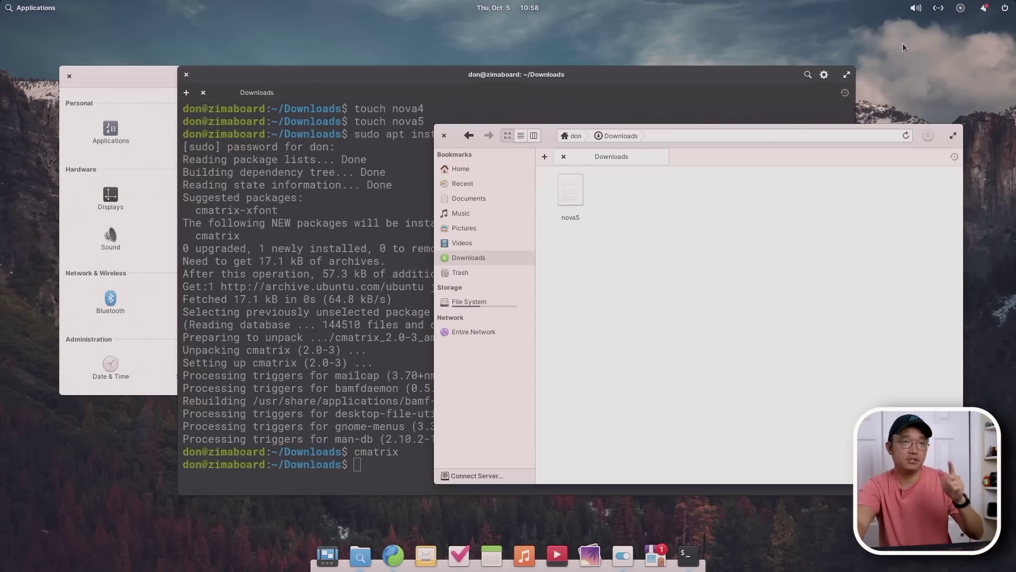
pyautogui.click(1005, 9)
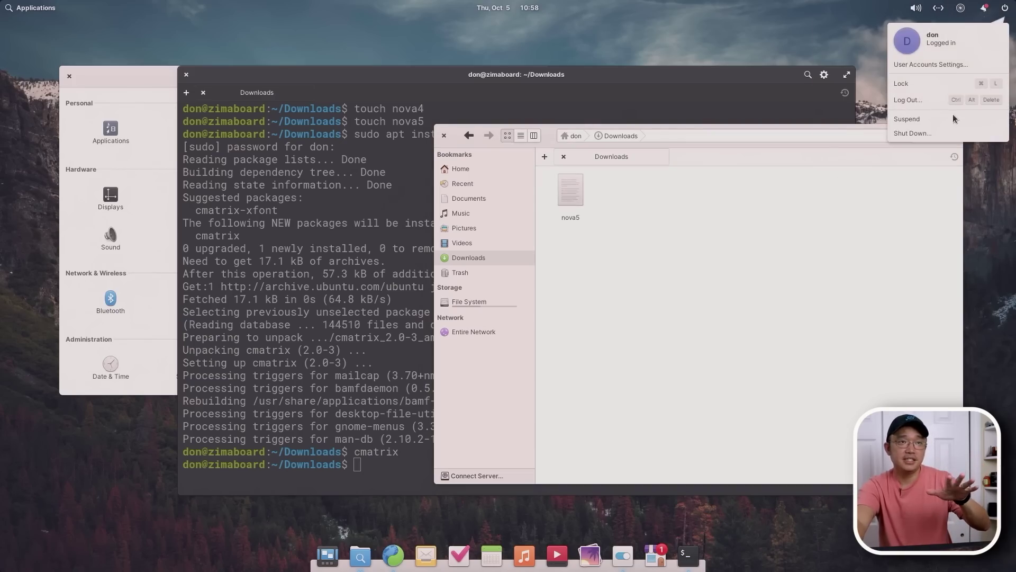
pyautogui.click(1005, 10)
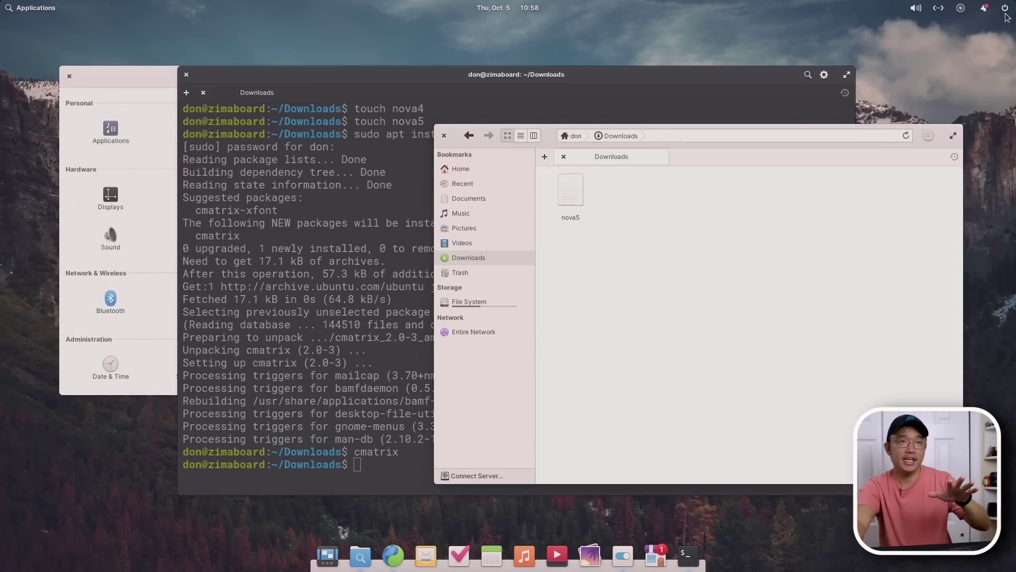
pyautogui.click(1005, 14)
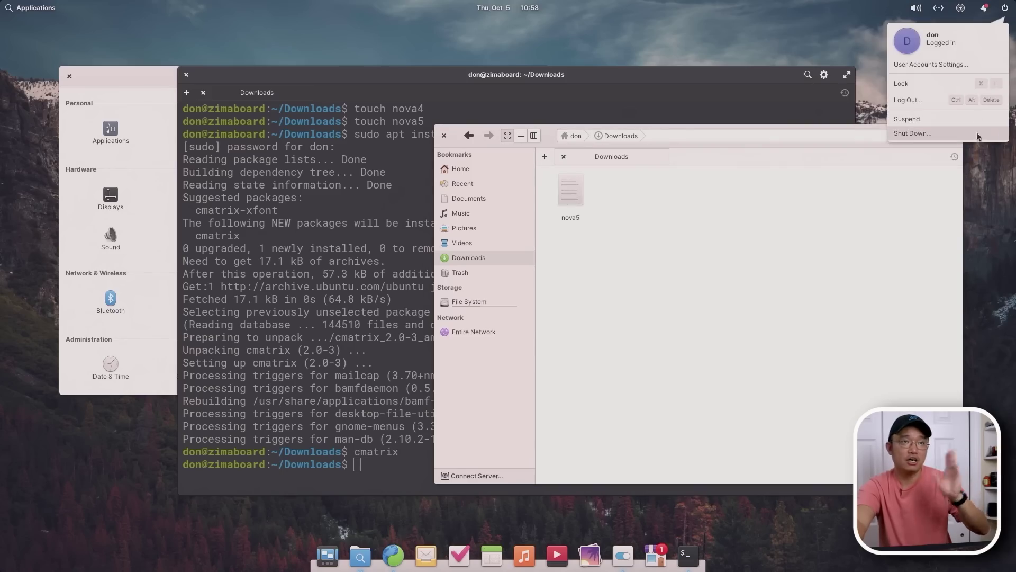
pyautogui.click(983, 7)
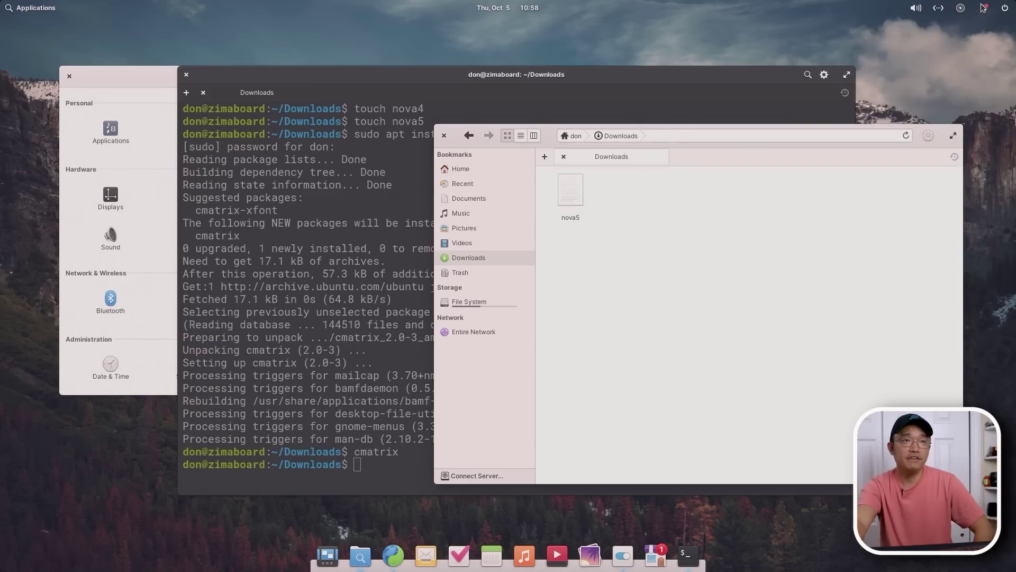
pyautogui.click(983, 7)
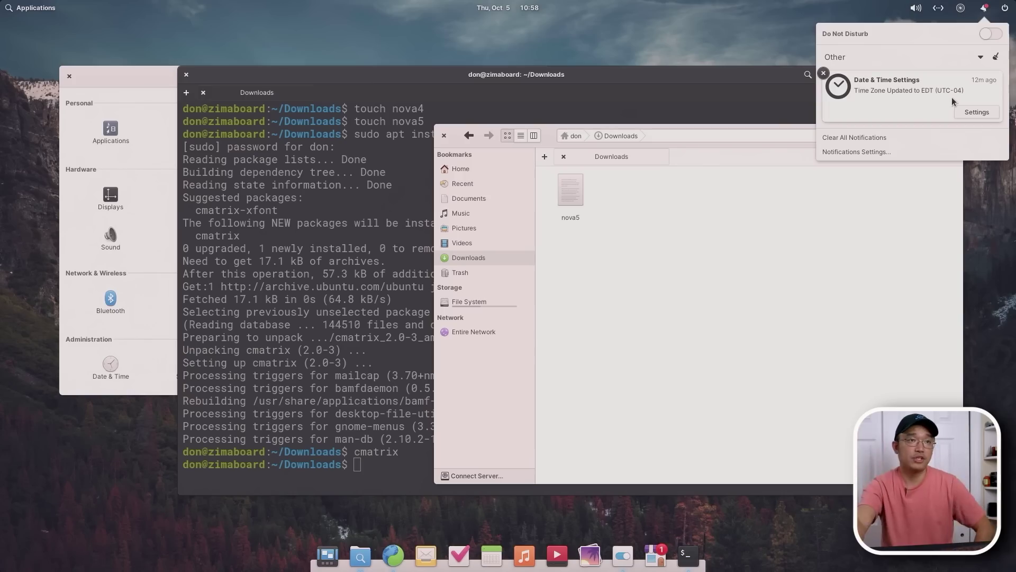
# Check the keyboard and mouse battery levels, then connect to the PIA US VPN from the network list.
pyautogui.click(951, 9)
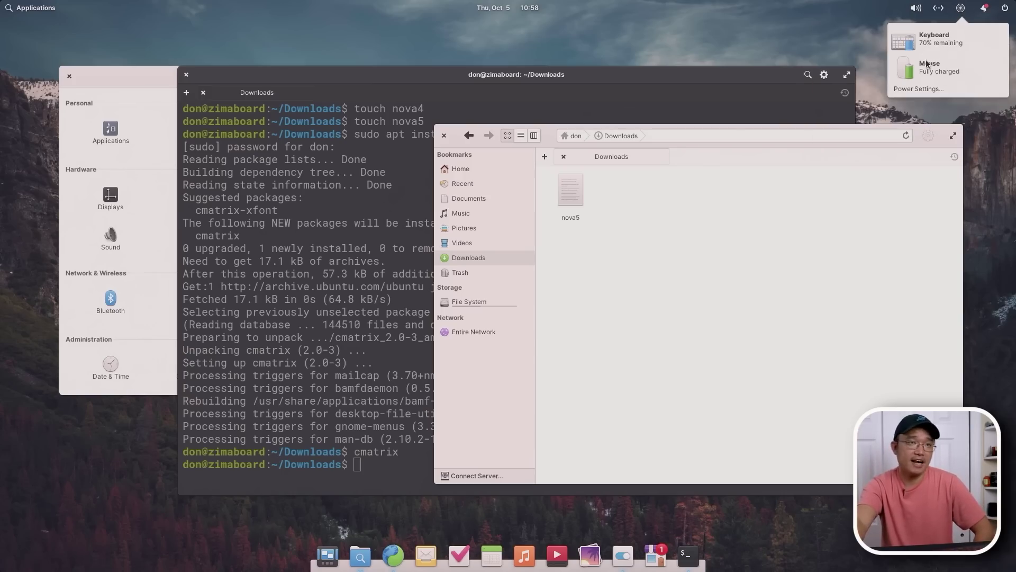
pyautogui.click(938, 7)
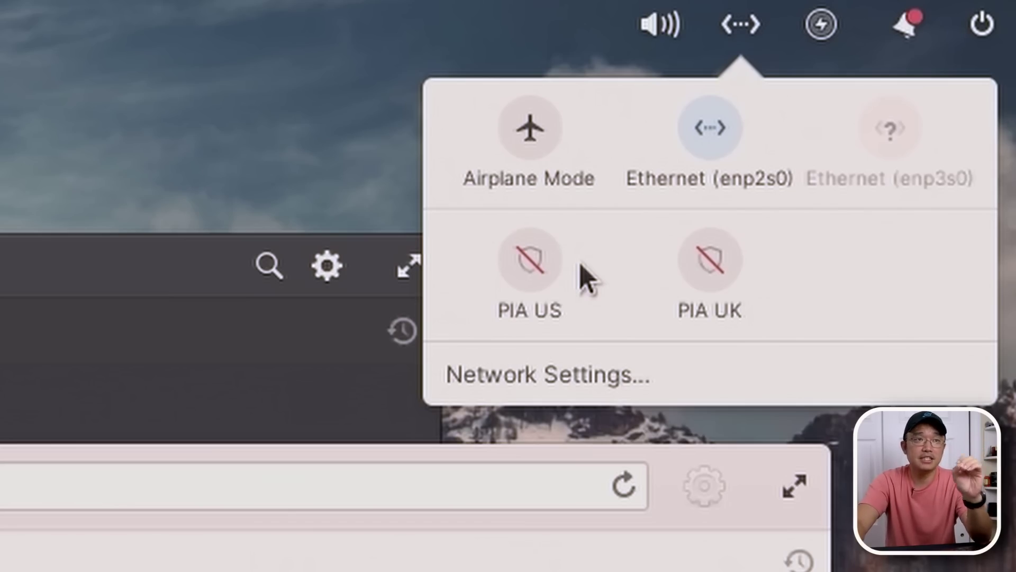
pyautogui.click(529, 270)
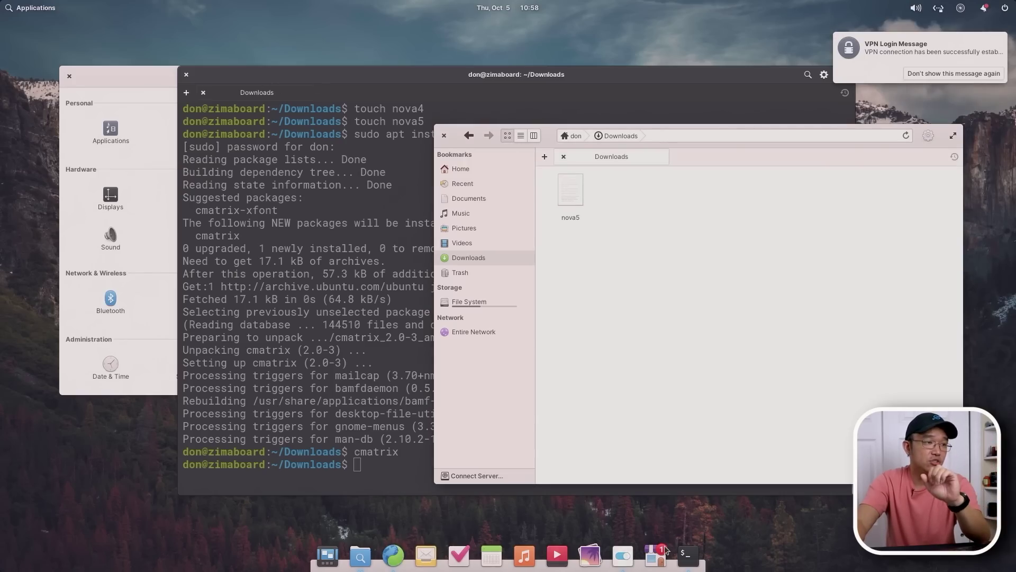
# Load ifconfig.co in Web to see the current New York IP address.
pyautogui.click(390, 555)
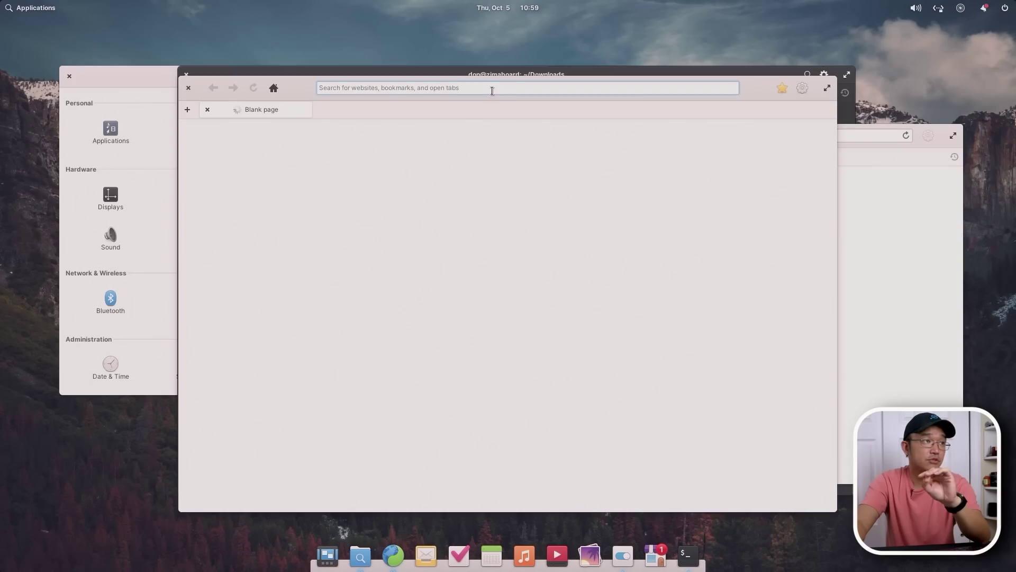
pyautogui.write('if')
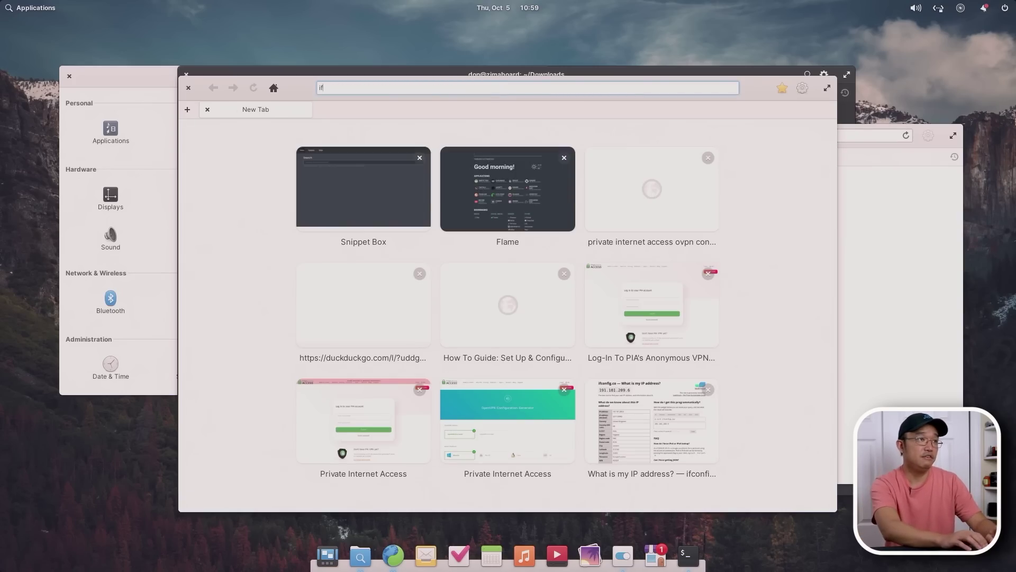
pyautogui.write('config.co')
pyautogui.press('Return')
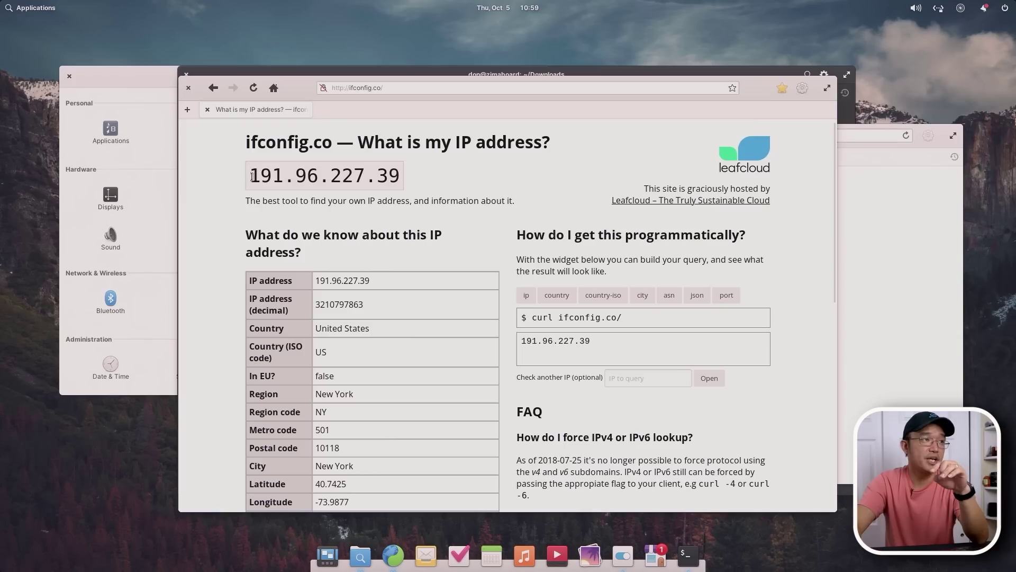
pyautogui.moveTo(250, 177); pyautogui.dragTo(354, 176)
pyautogui.click(354, 177)
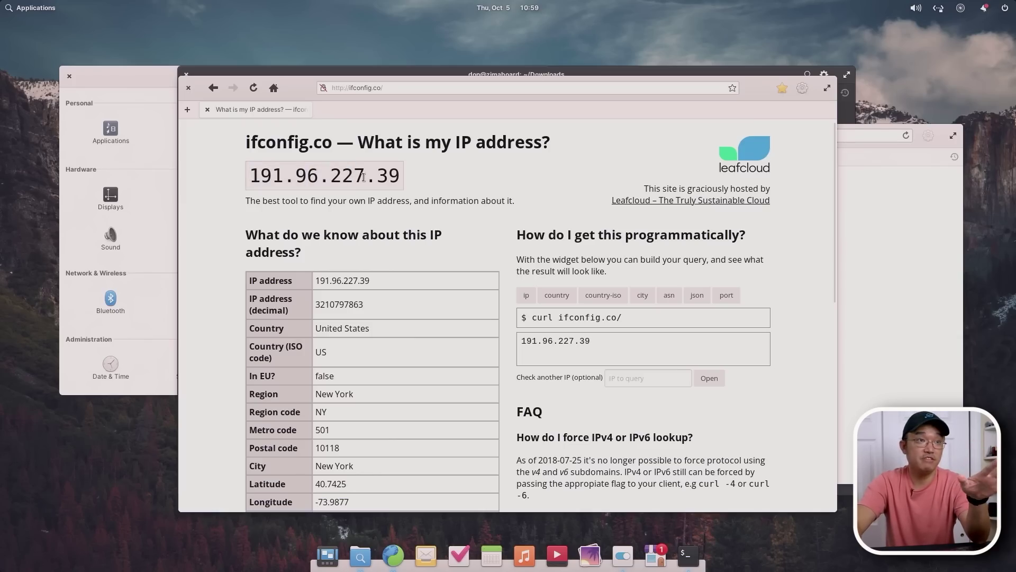
# Dismiss the disconnect notification, switch to the PIA UK VPN, and reload ifconfig.co.
pyautogui.click(939, 9)
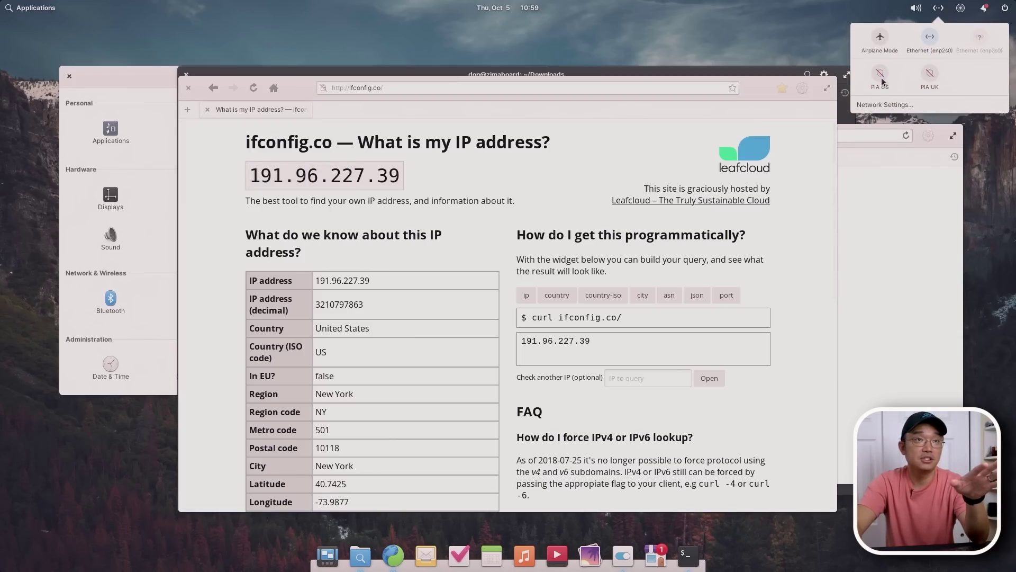
pyautogui.click(926, 85)
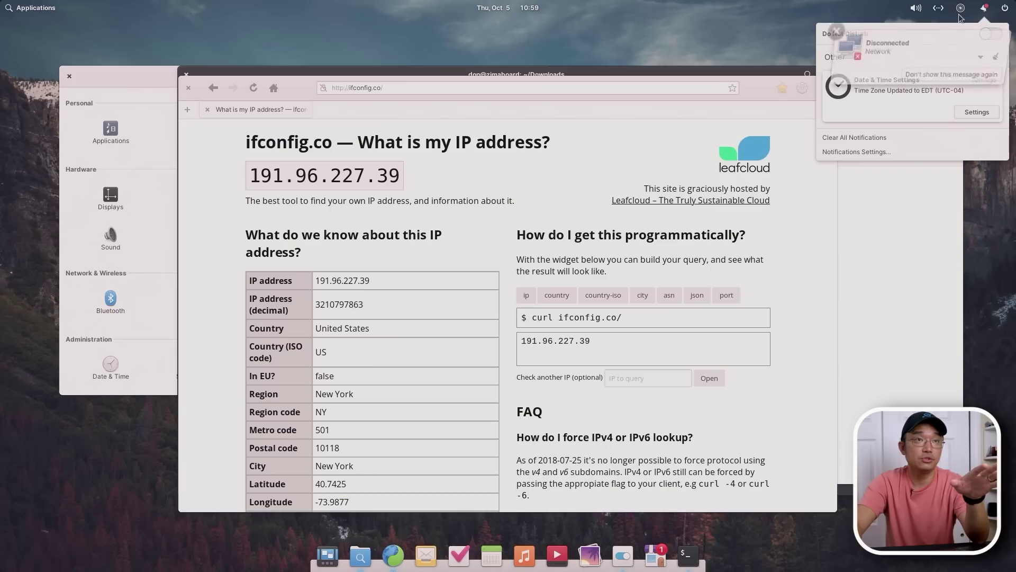
pyautogui.click(935, 74)
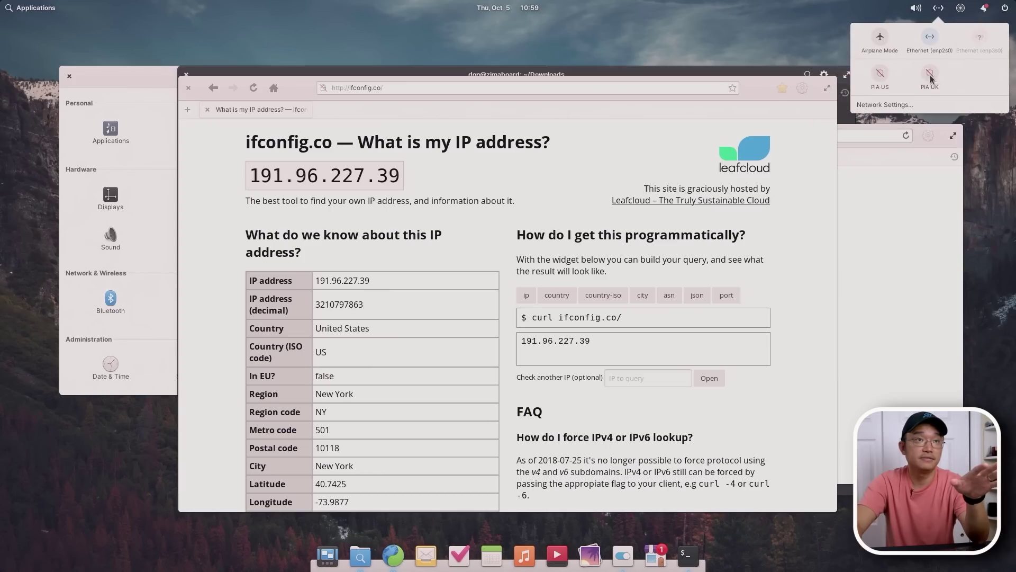
pyautogui.click(929, 80)
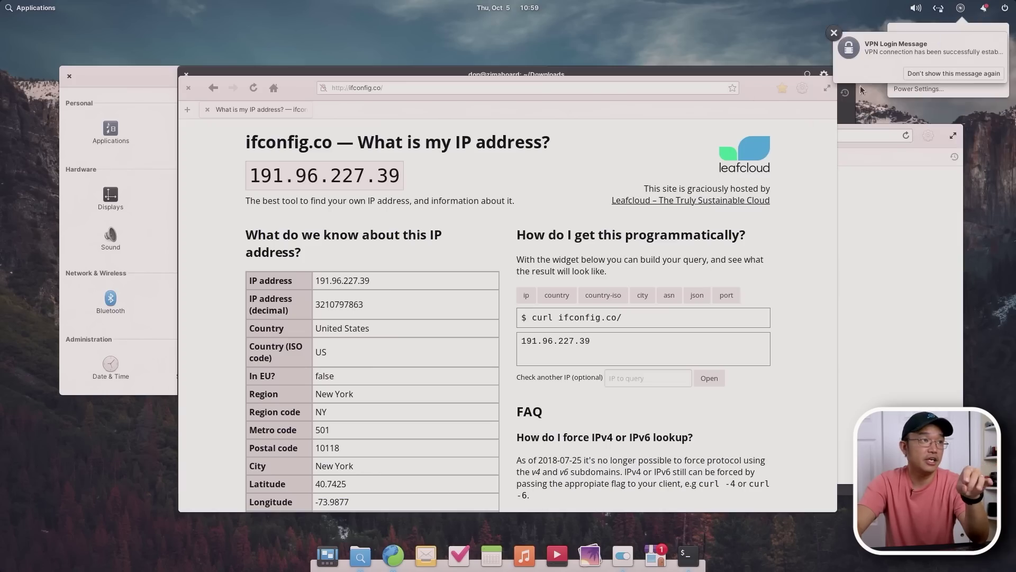
pyautogui.click(450, 99)
pyautogui.hotkey('ctrl', 'r')
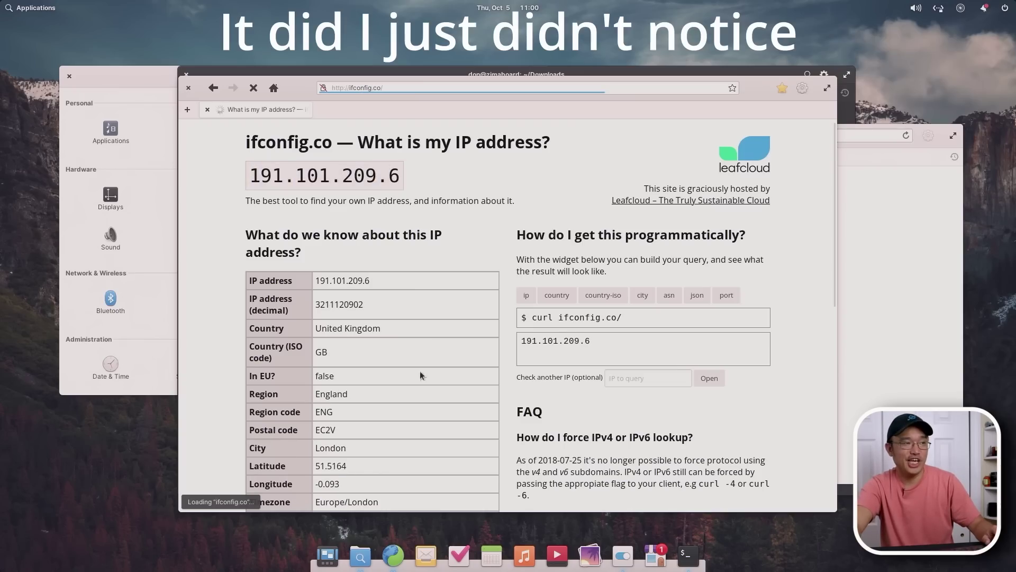
# Confirm ifconfig.co's Country row now reads United Kingdom.
pyautogui.tripleClick(395, 329)
pyautogui.click(342, 335)
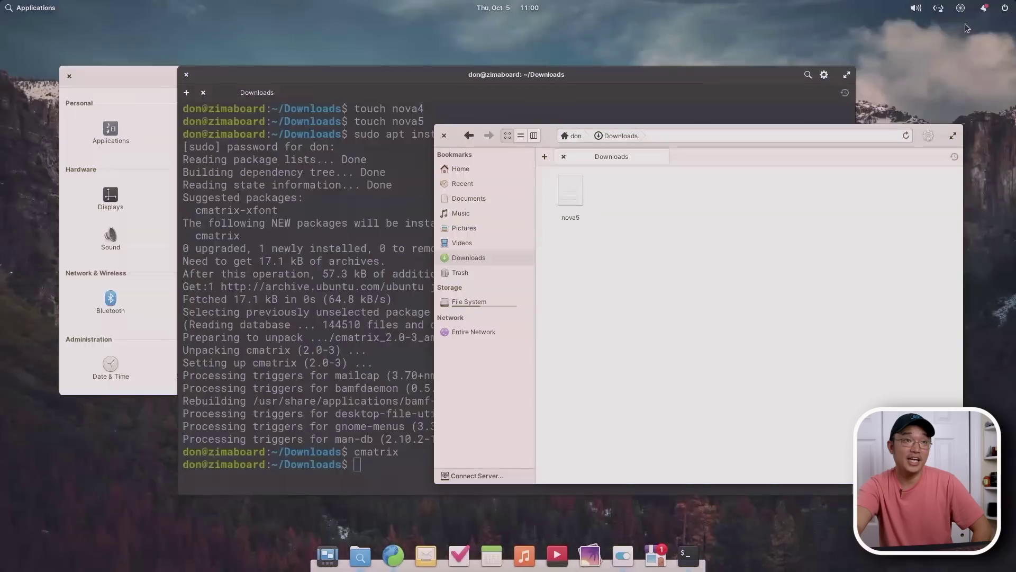
pyautogui.click(939, 8)
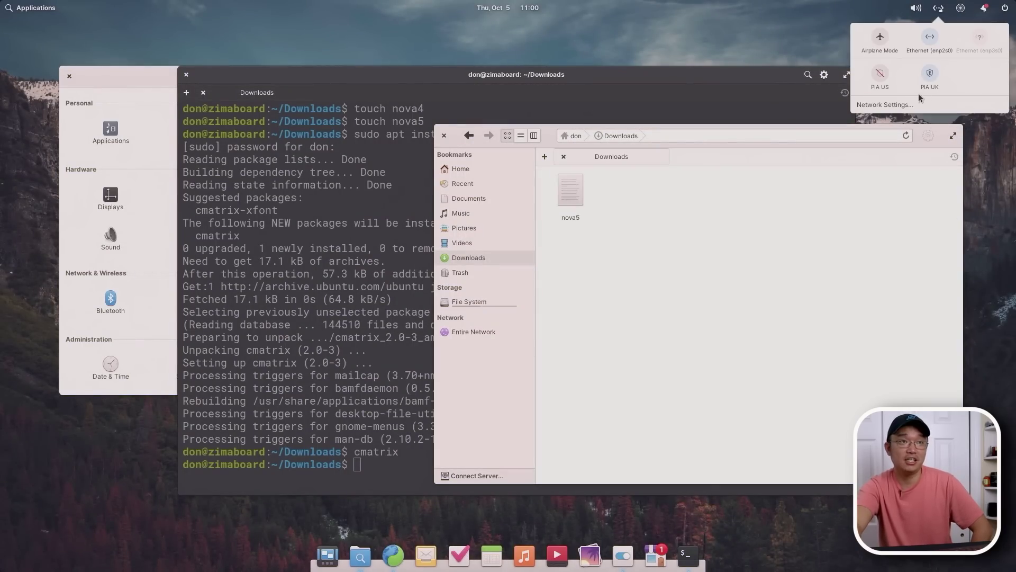
# Disconnect the PIA UK VPN, glance at the sound indicator, and close the indicator popovers.
pyautogui.click(930, 76)
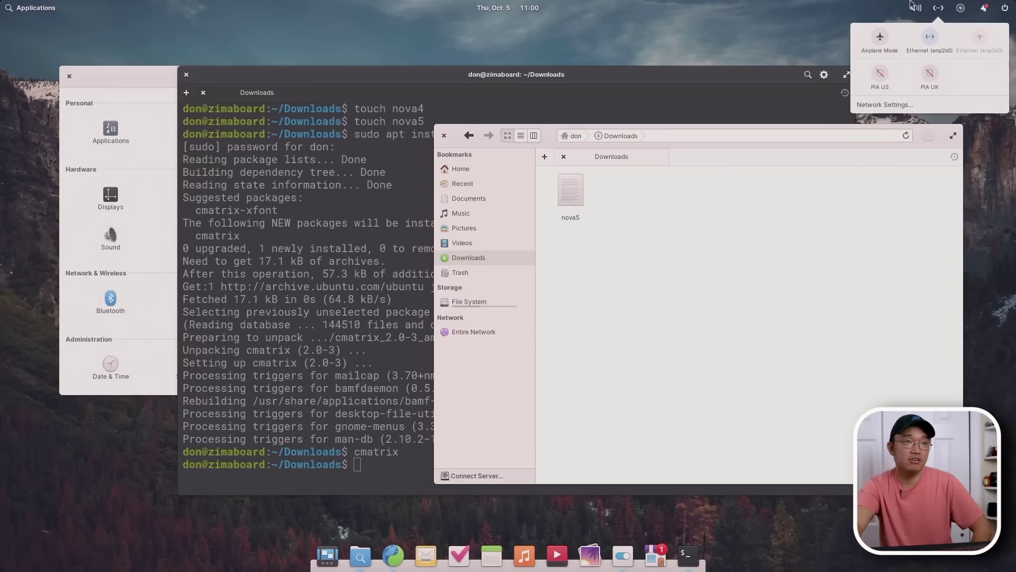
pyautogui.moveTo(916, 6)
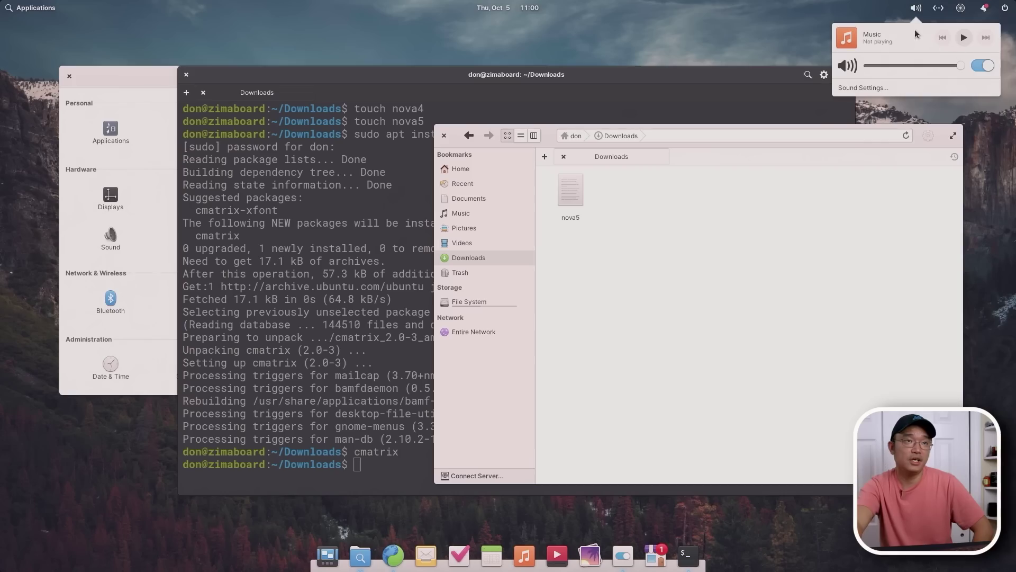
pyautogui.click(937, 11)
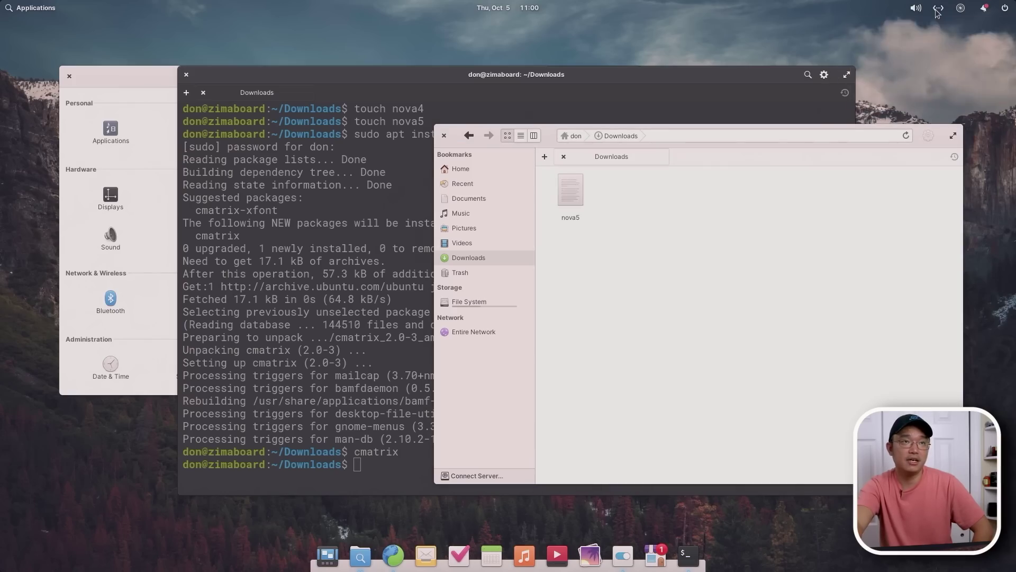
pyautogui.click(938, 10)
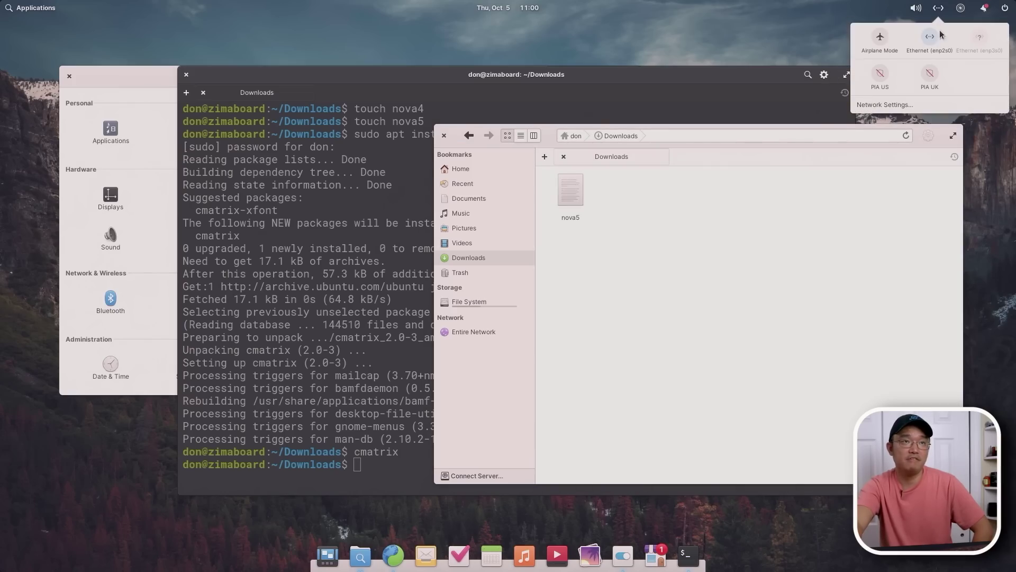
pyautogui.click(811, 212)
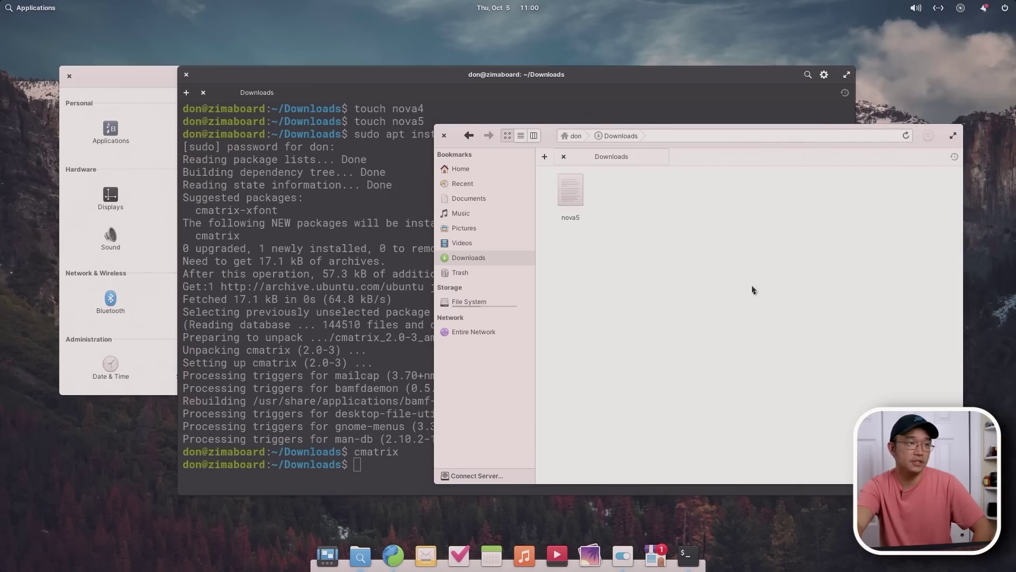
pyautogui.click(624, 555)
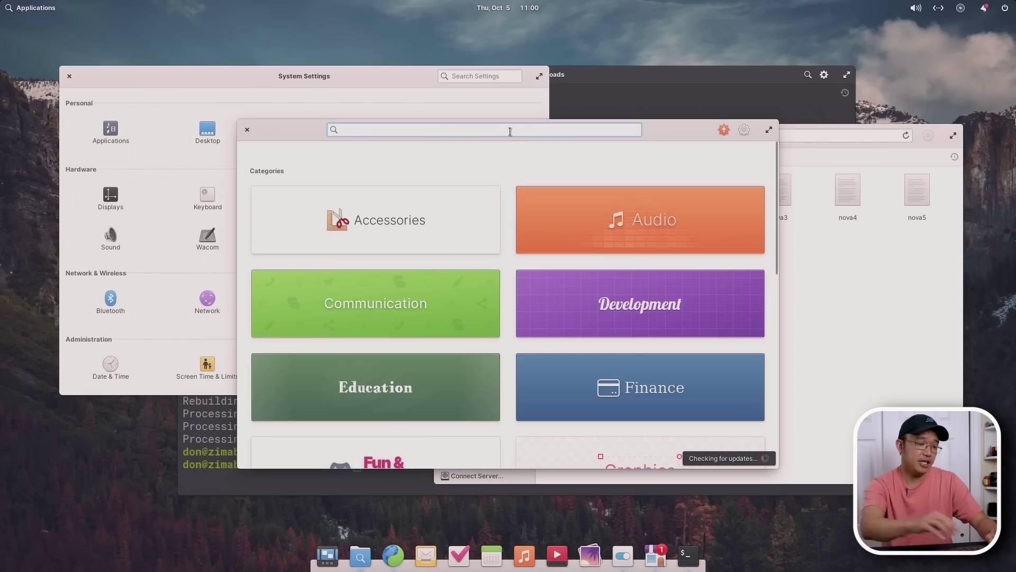
# Search AppCenter for firefox and open Firefox's installed, Non-Curated app page.
pyautogui.write('fire')
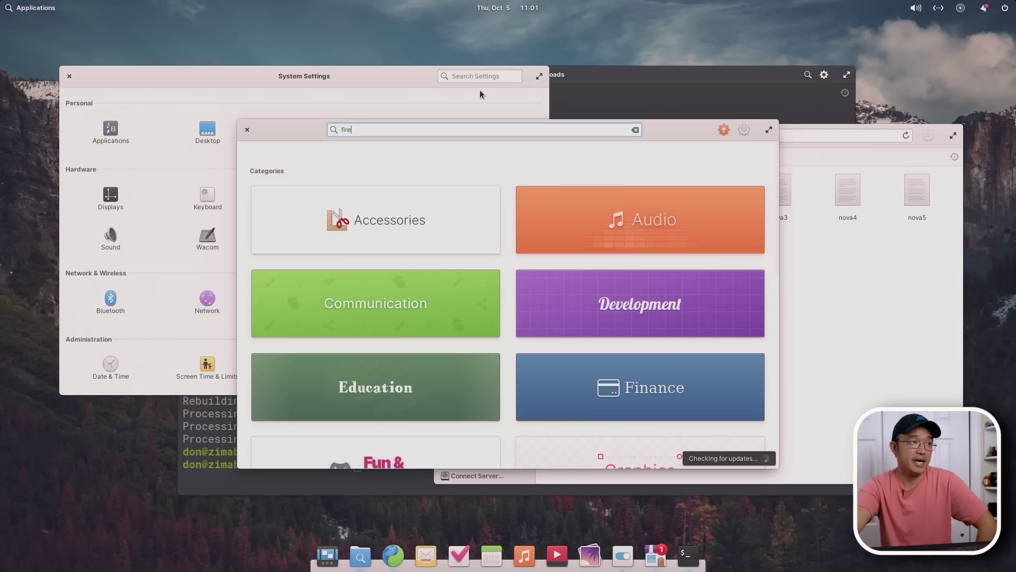
pyautogui.write('fox')
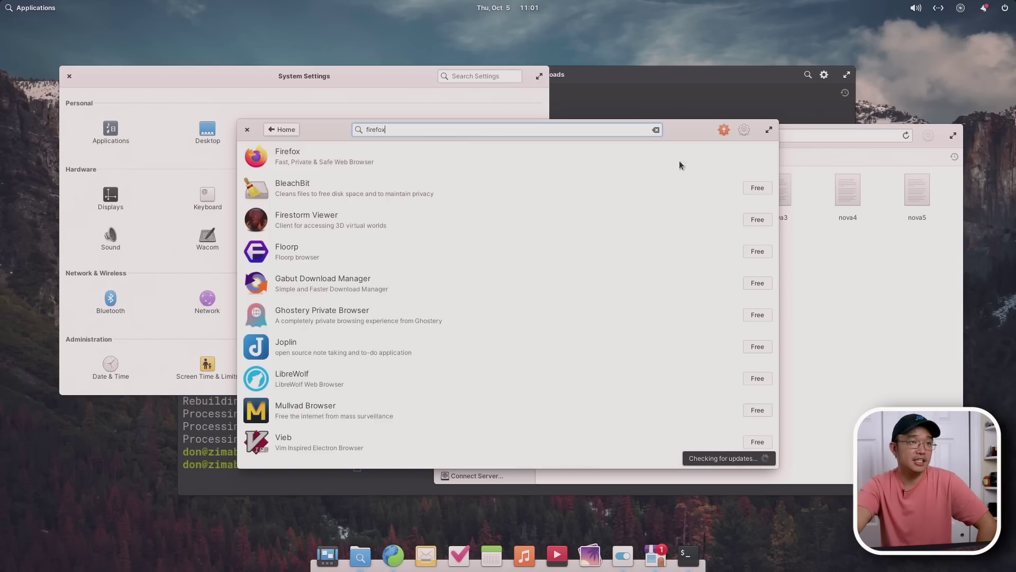
pyautogui.click(356, 149)
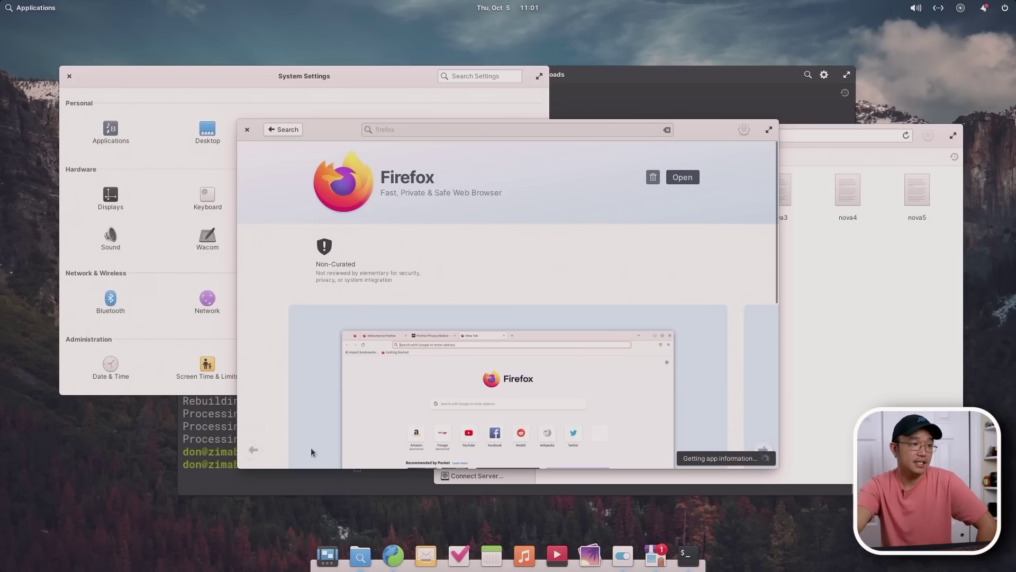
pyautogui.rightClick(392, 555)
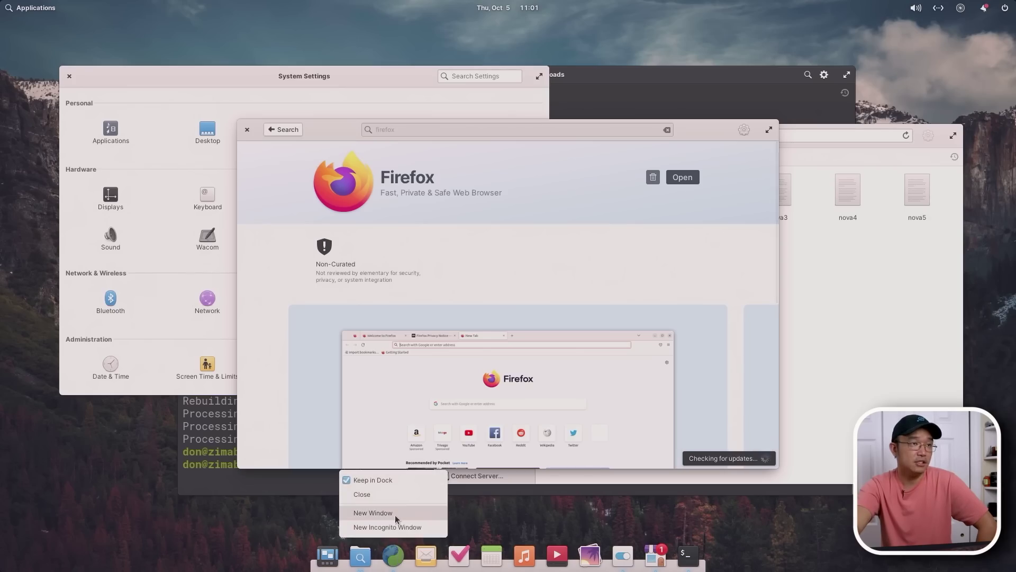
# Open a new Web window from the dock and move the AppCenter window aside to the right.
pyautogui.click(396, 514)
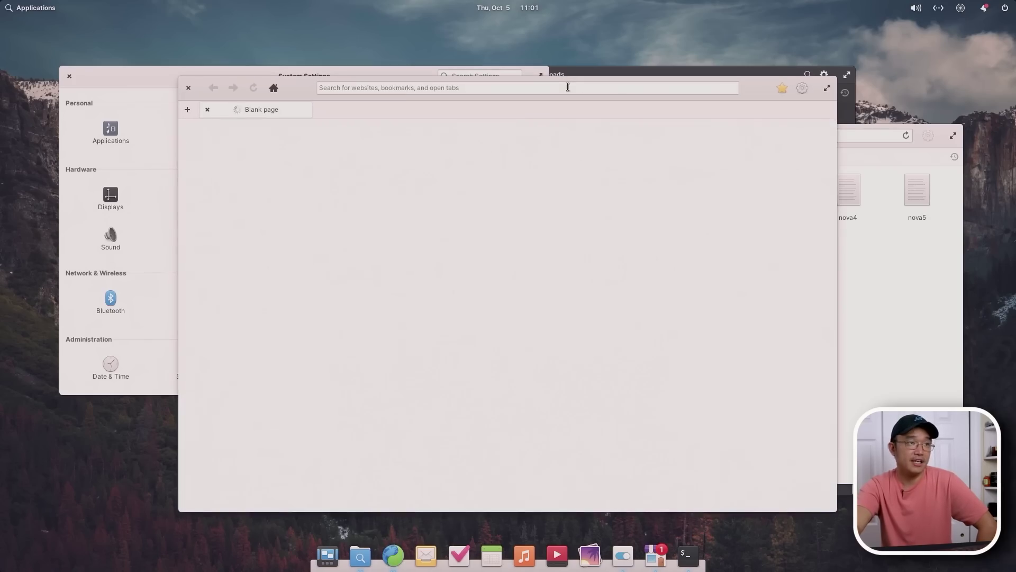
pyautogui.click(655, 554)
pyautogui.moveTo(615, 171); pyautogui.dragTo(815, 192)
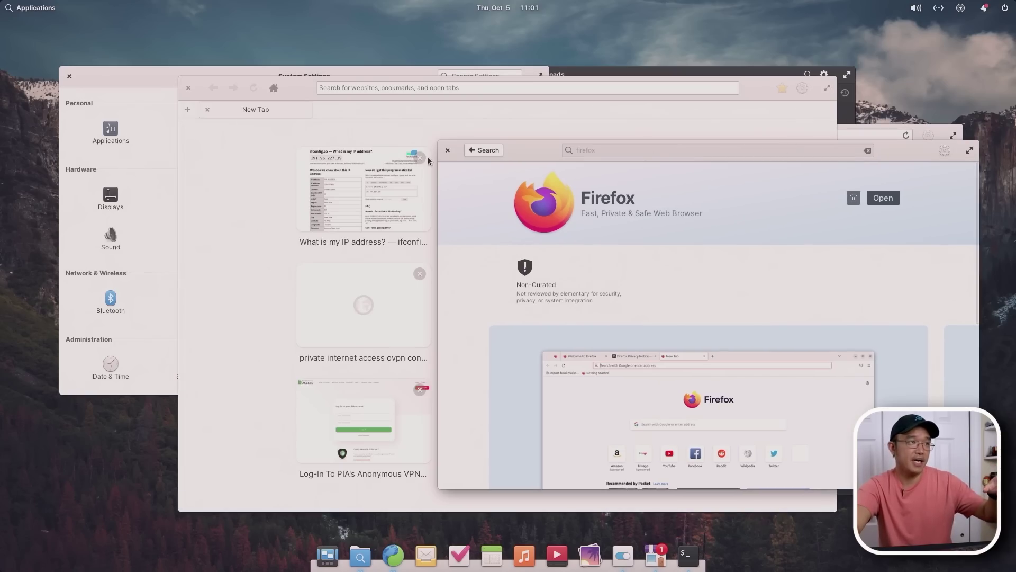
pyautogui.click(240, 175)
pyautogui.click(376, 89)
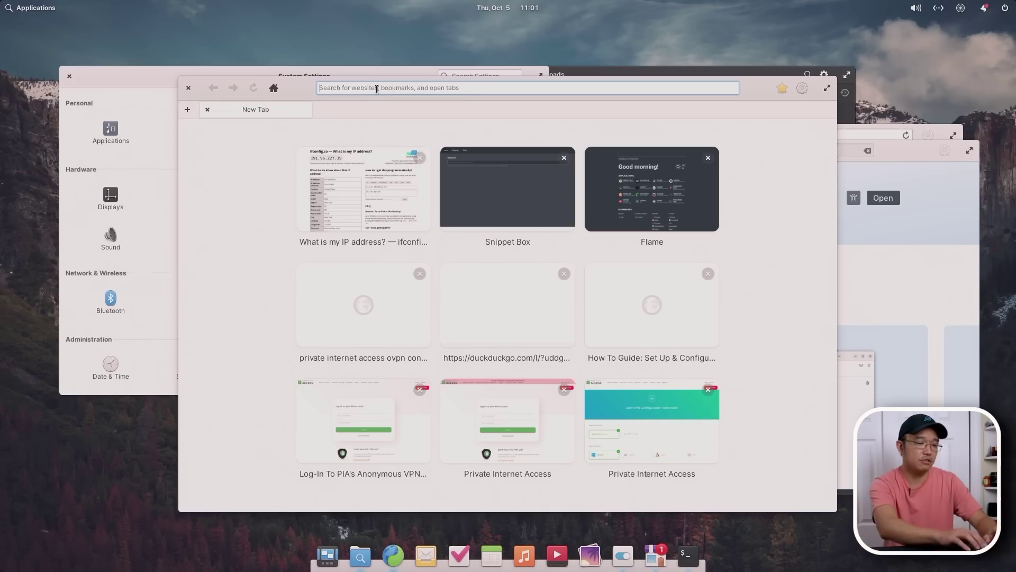
# Search the web for flathub and open the Flathub home page.
pyautogui.write('flathub')
pyautogui.press('Return')
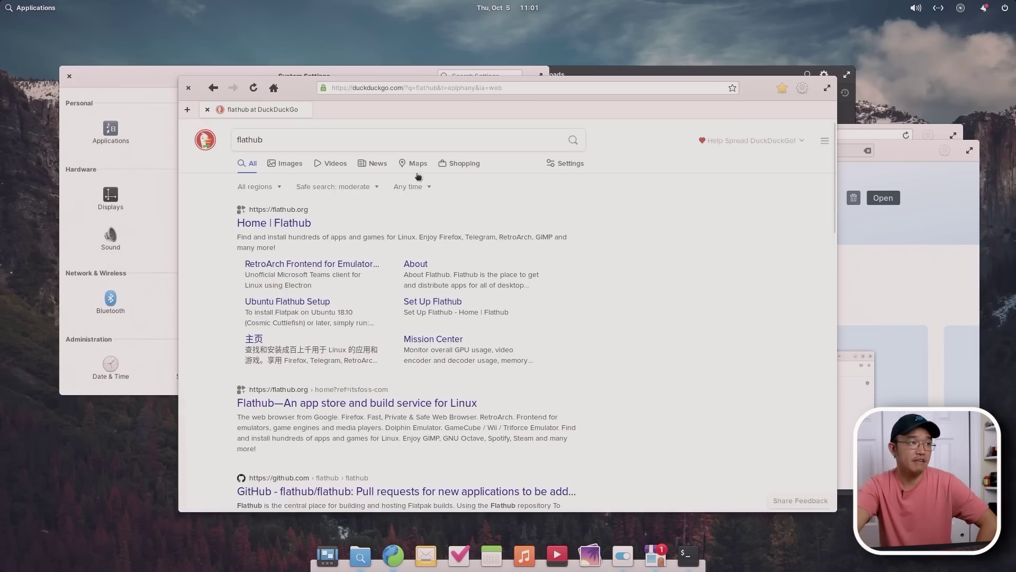
pyautogui.click(282, 223)
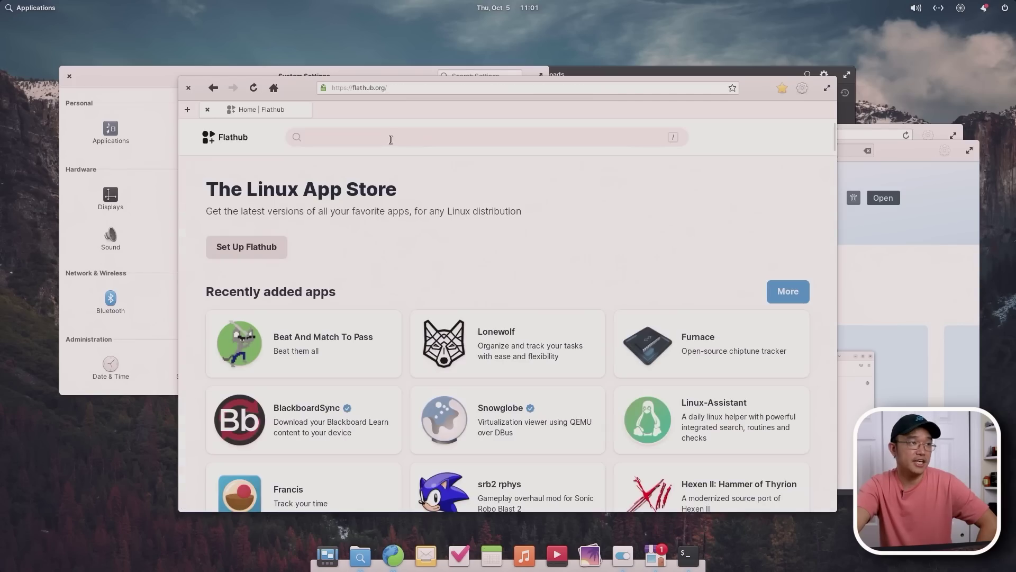
# Search Flathub for Flatseal and open its app page.
pyautogui.click(391, 140)
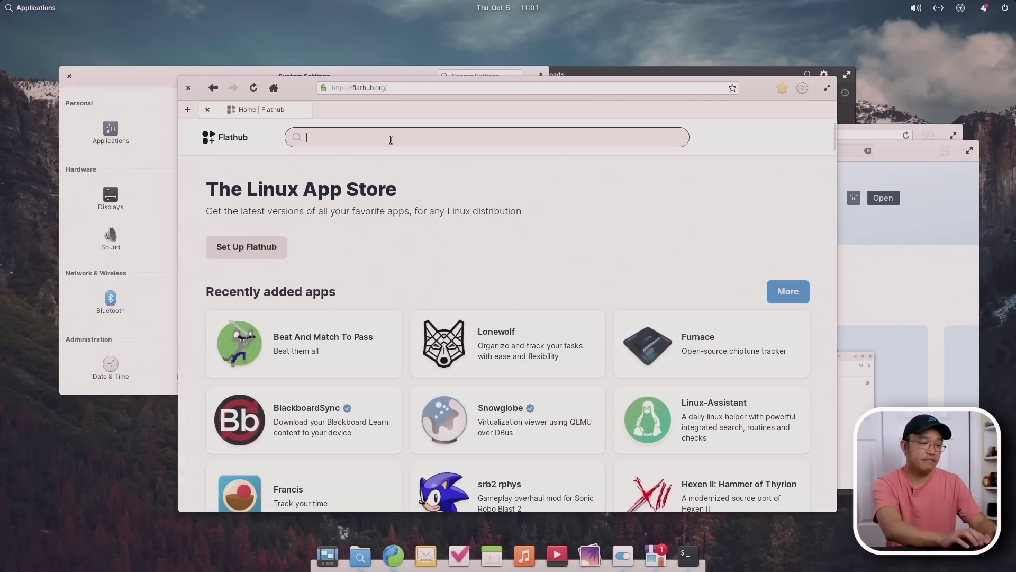
pyautogui.write('flatseal')
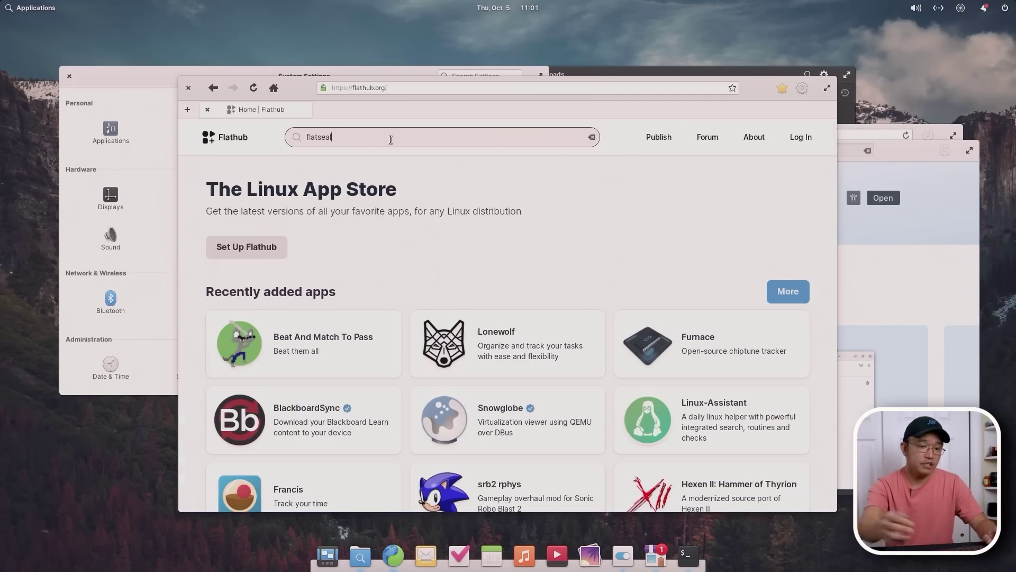
pyautogui.press('Return')
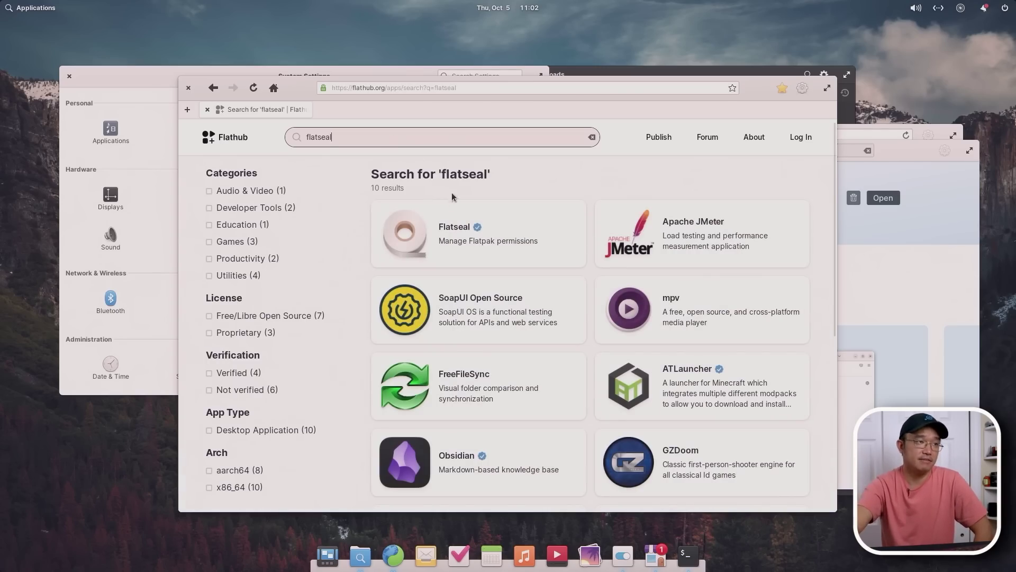
pyautogui.click(454, 210)
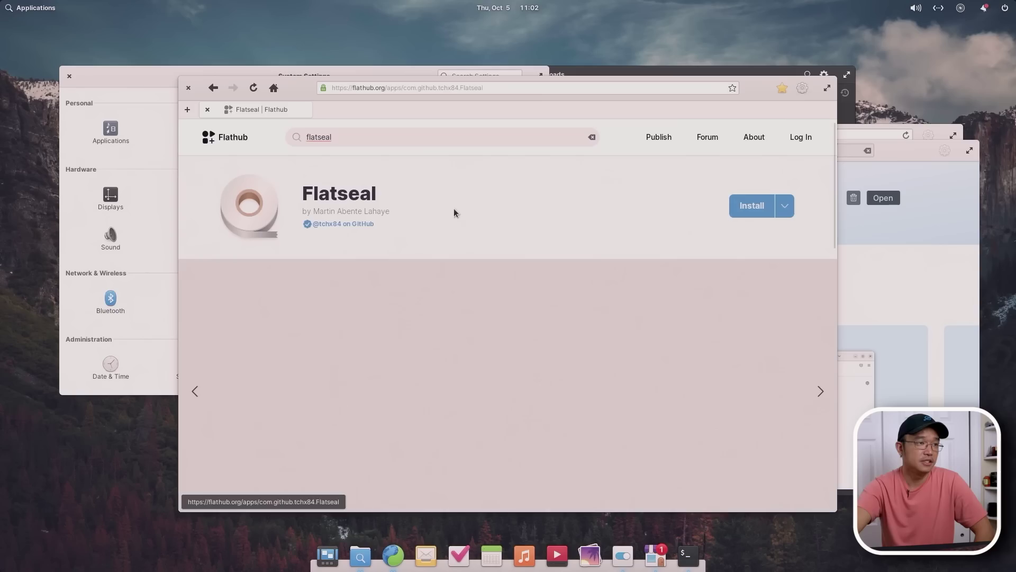
# Download Flatseal's flatpakref and open its containing Downloads folder.
pyautogui.click(744, 206)
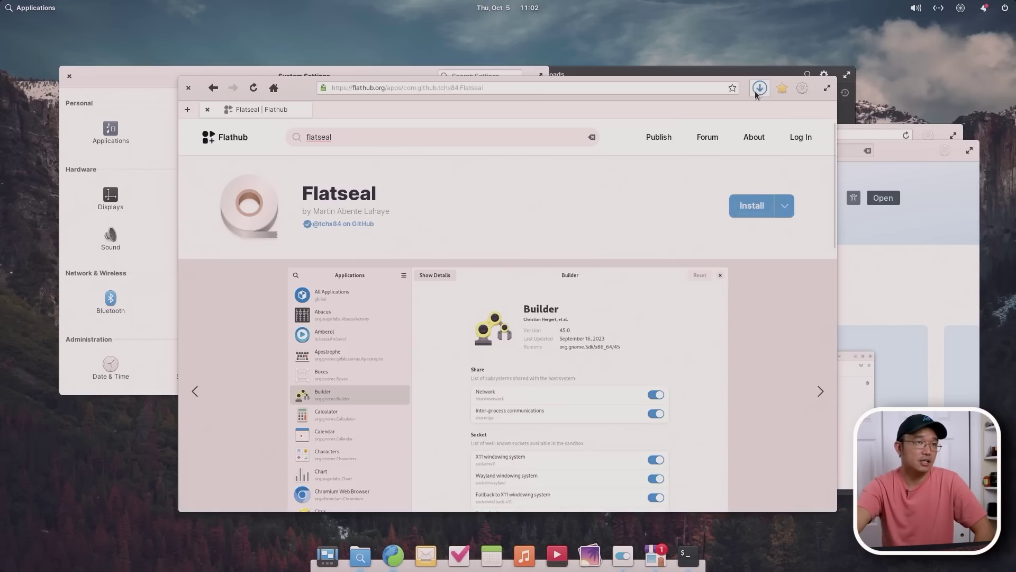
pyautogui.click(758, 91)
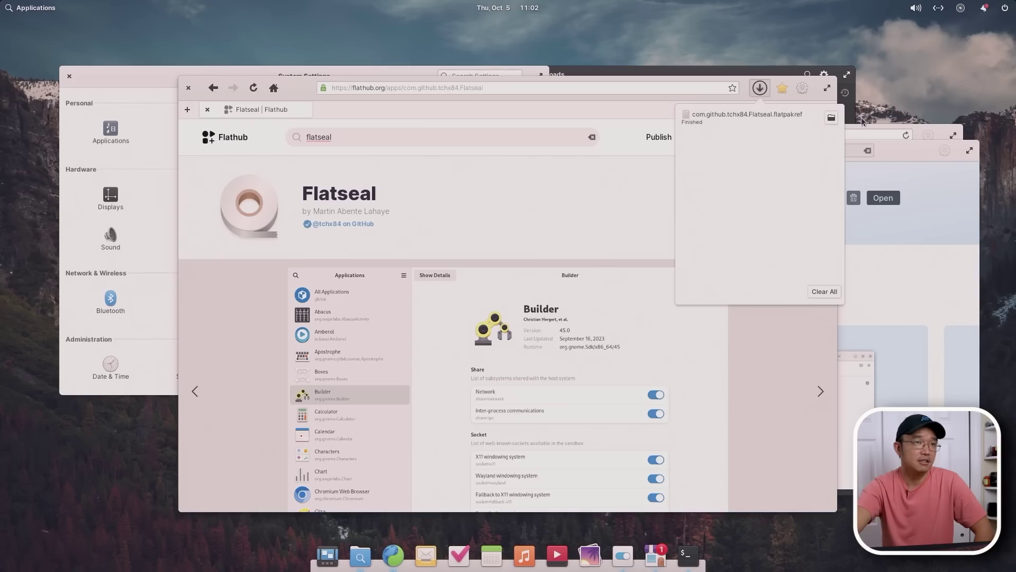
pyautogui.click(831, 117)
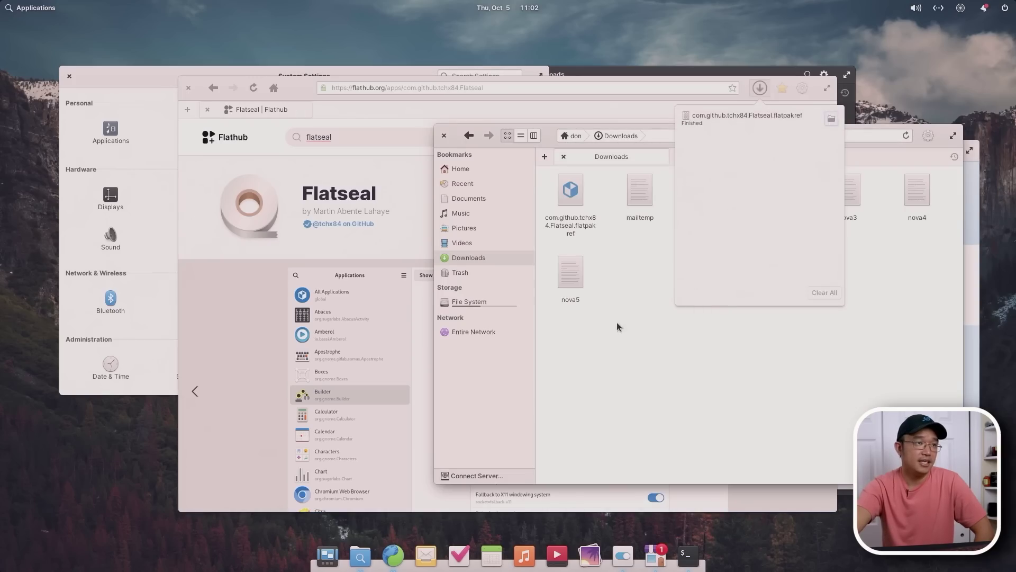
# Install Flatseal from the flatpakref with Sideload, accepting the unreviewed-app warning, then launch it.
pyautogui.rightClick(578, 186)
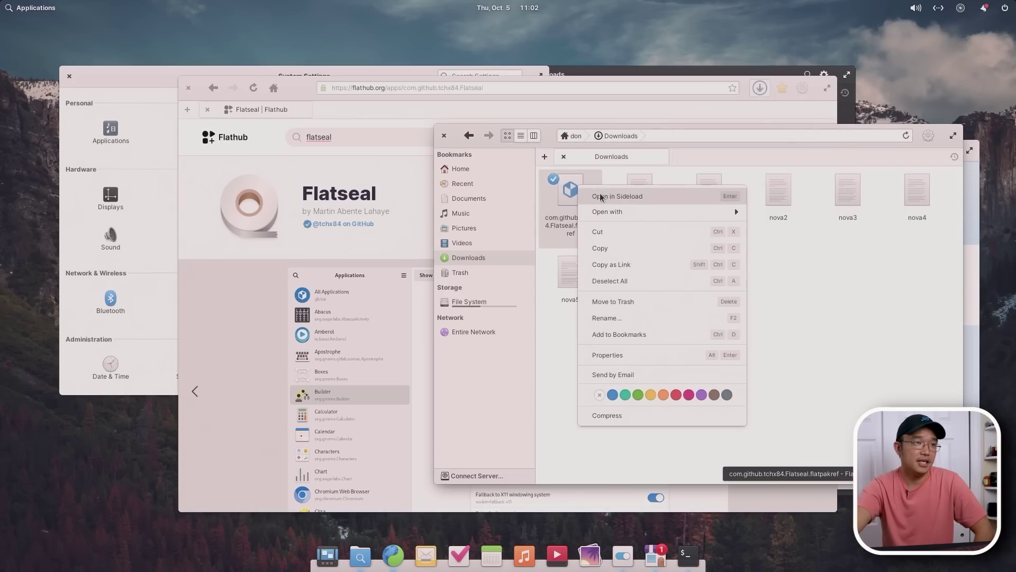
pyautogui.click(628, 196)
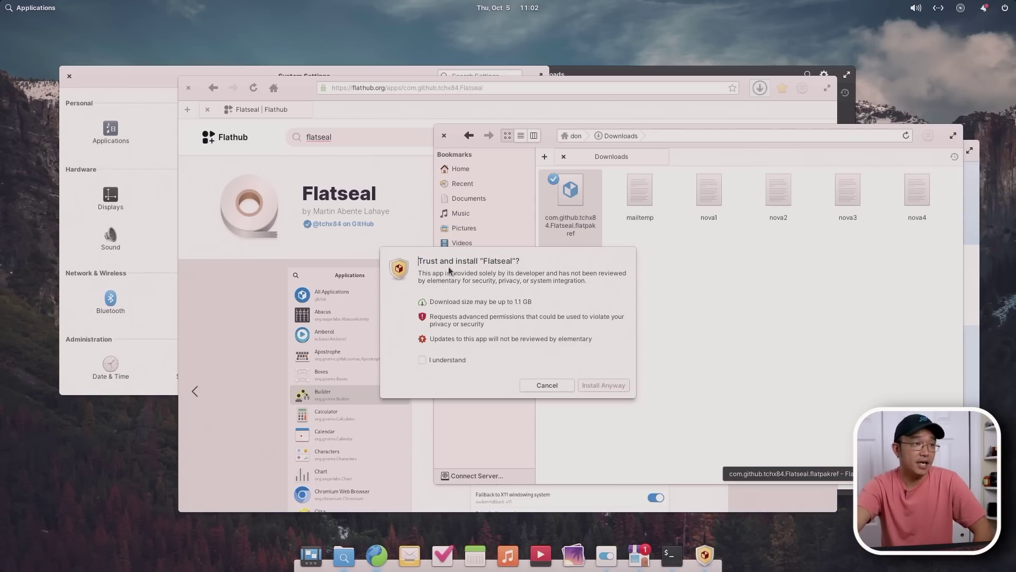
pyautogui.click(421, 360)
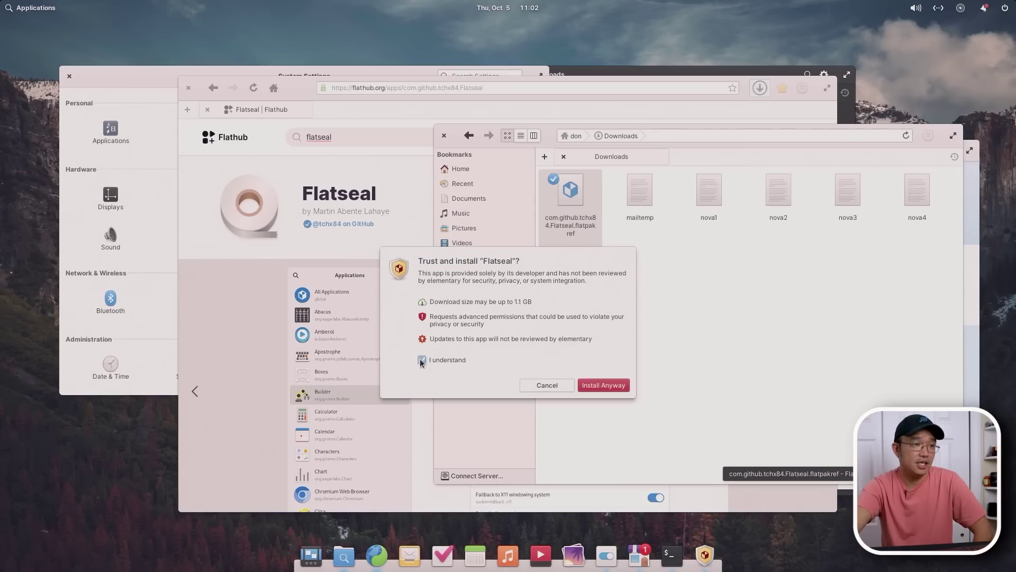
pyautogui.click(592, 382)
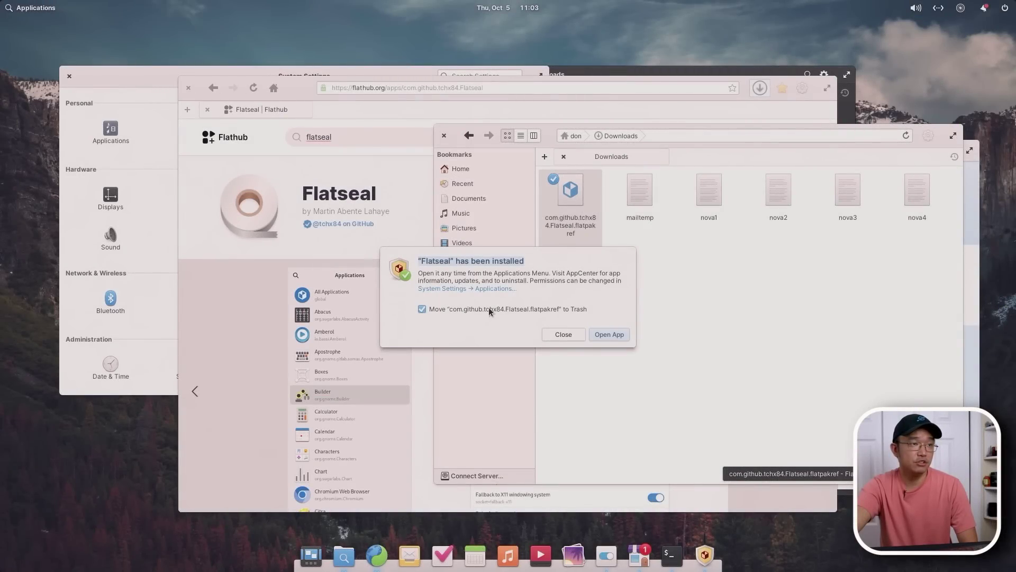
pyautogui.click(613, 334)
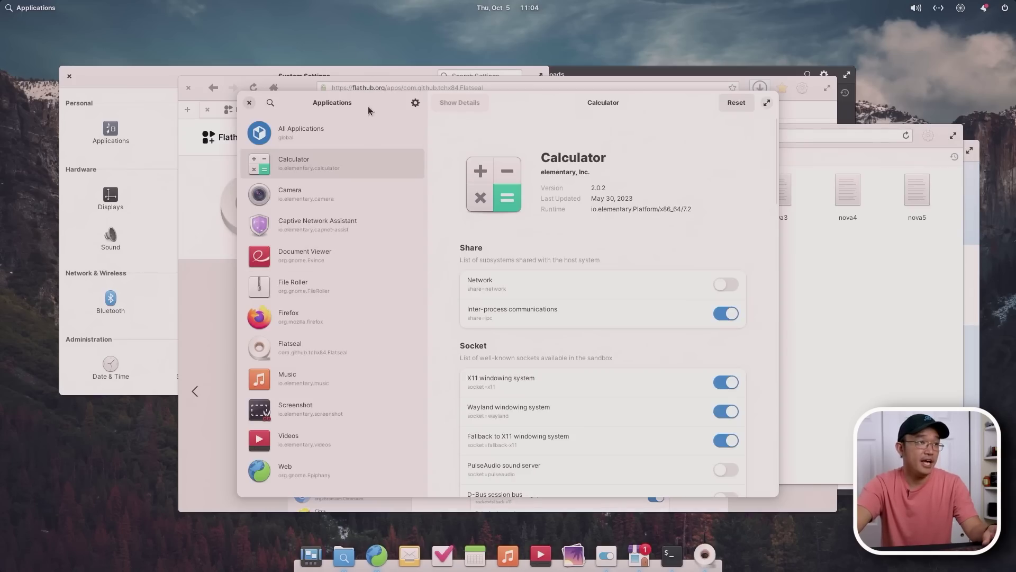
# Review Firefox's and then Web's sandbox permissions in Flatseal.
pyautogui.moveTo(368, 109); pyautogui.dragTo(521, 60)
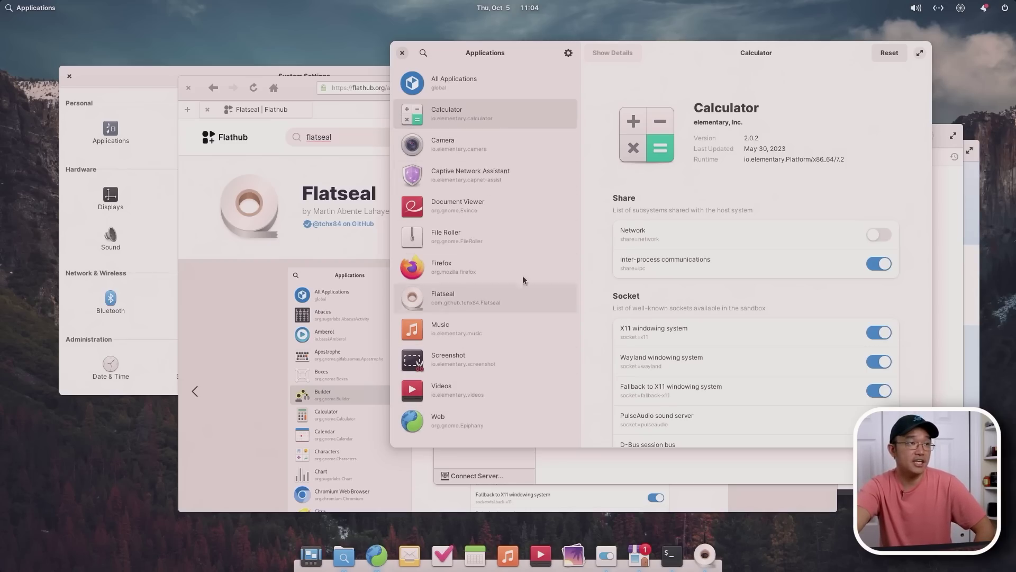
pyautogui.click(490, 262)
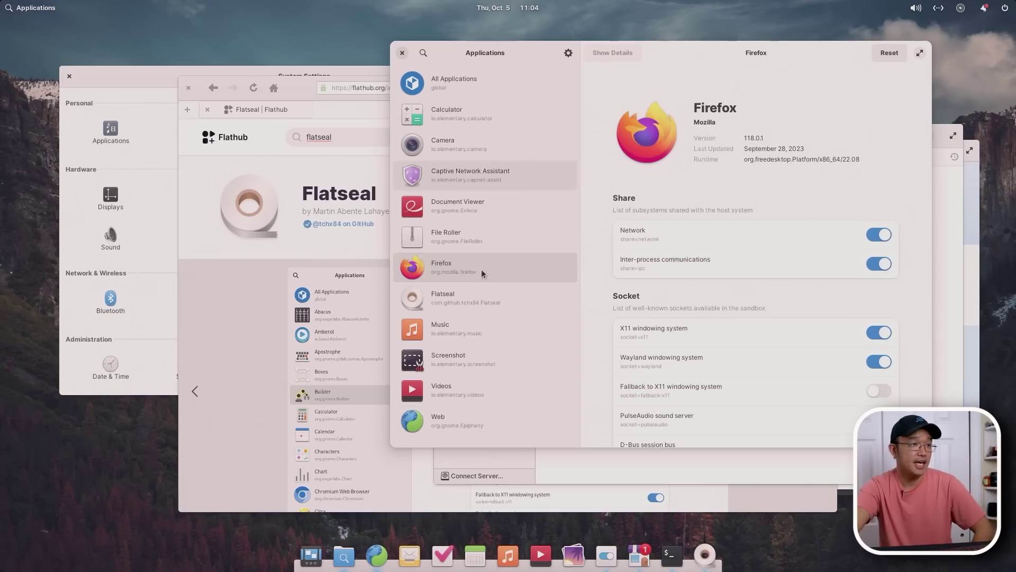
pyautogui.click(470, 429)
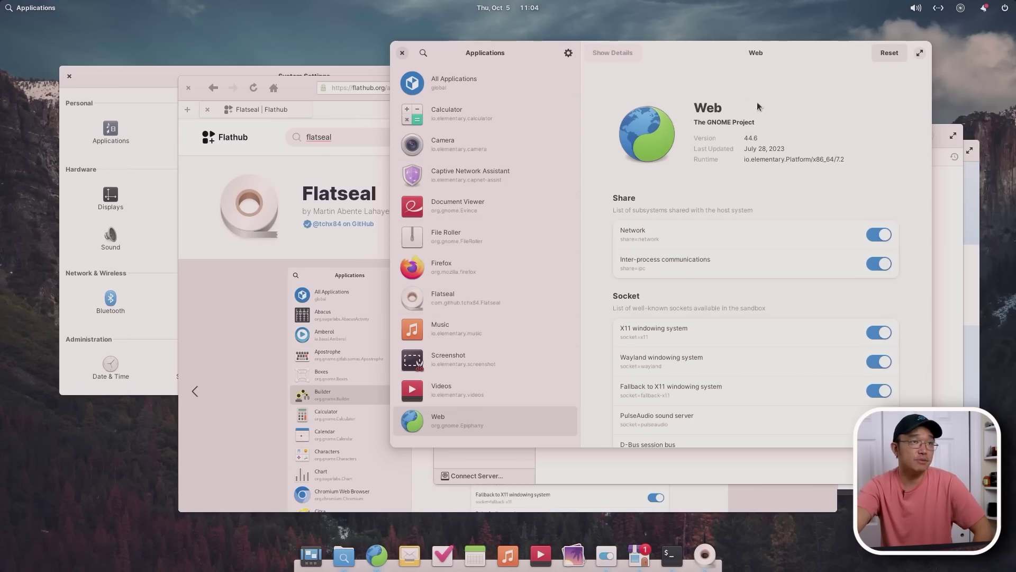
pyautogui.moveTo(703, 54); pyautogui.dragTo(763, 107)
# Launch Mail from the applications menu and start a new message with the body focused.
pyautogui.press('super')
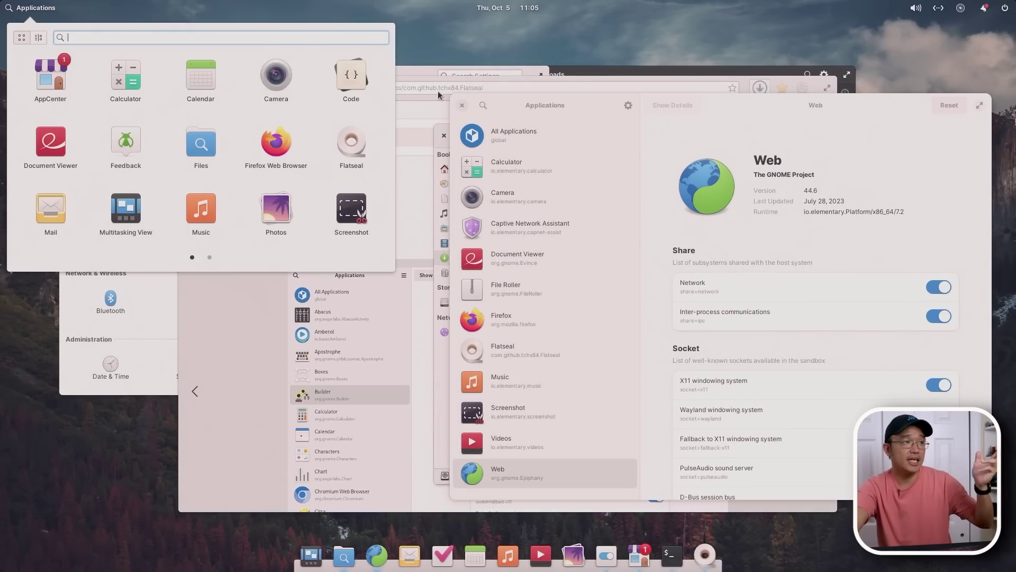
pyautogui.click(409, 558)
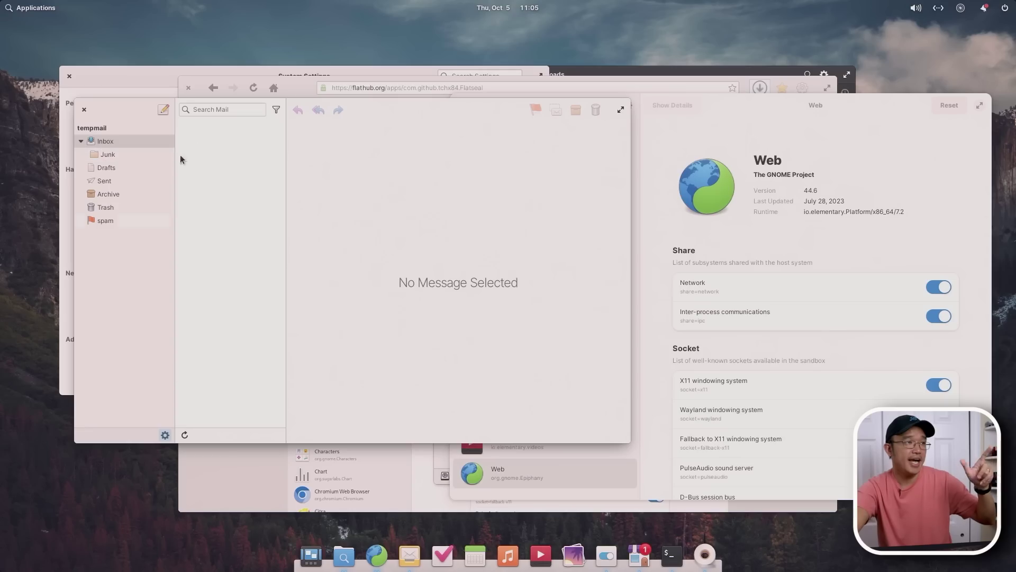
pyautogui.click(163, 110)
pyautogui.rightClick(380, 301)
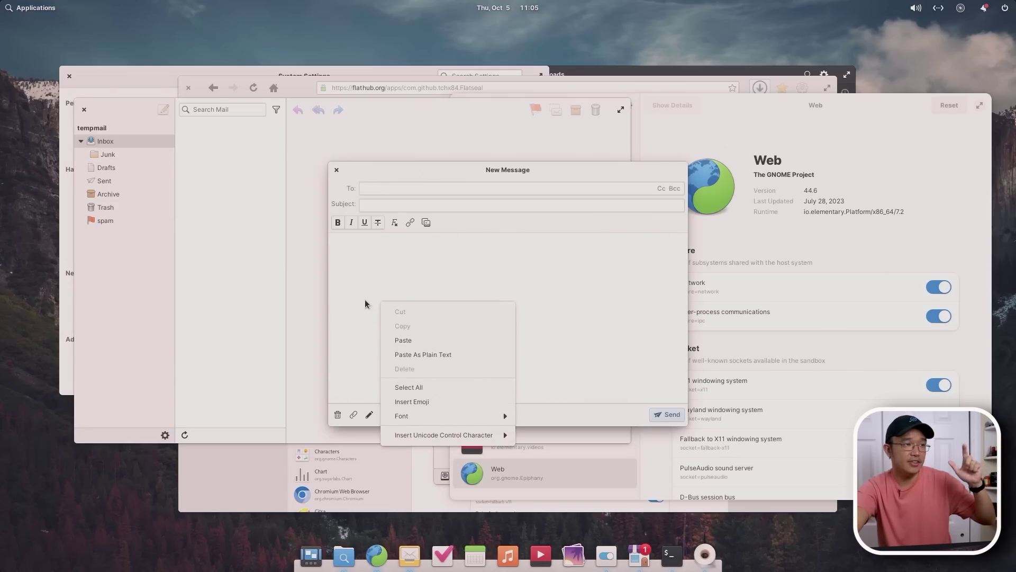
pyautogui.click(364, 299)
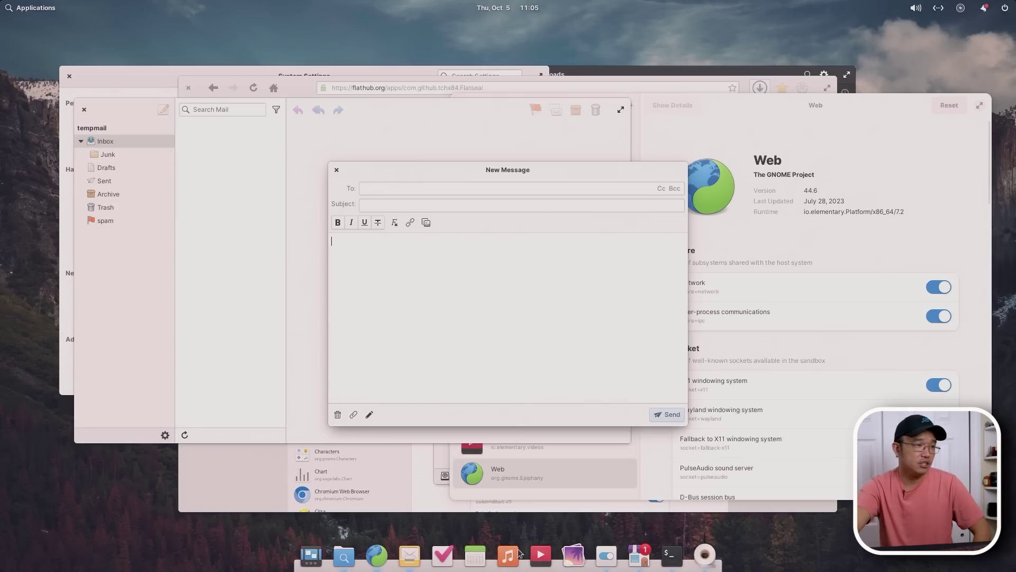
pyautogui.click(377, 555)
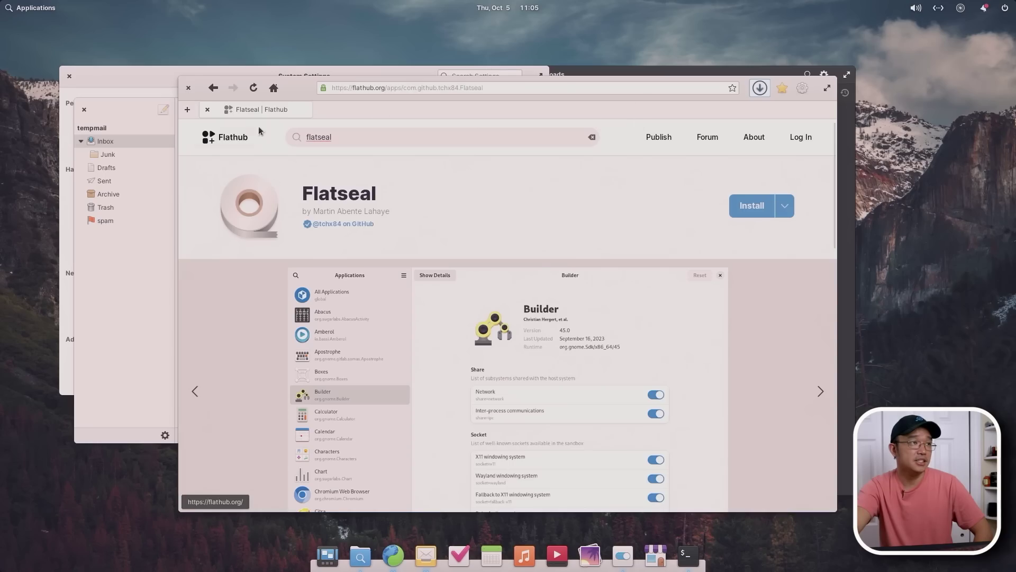
# Save the Flatseal icon from the Flathub page into Downloads as com.github.tchx84.Flatseal.png.
pyautogui.moveTo(302, 94); pyautogui.dragTo(500, 92)
pyautogui.rightClick(456, 218)
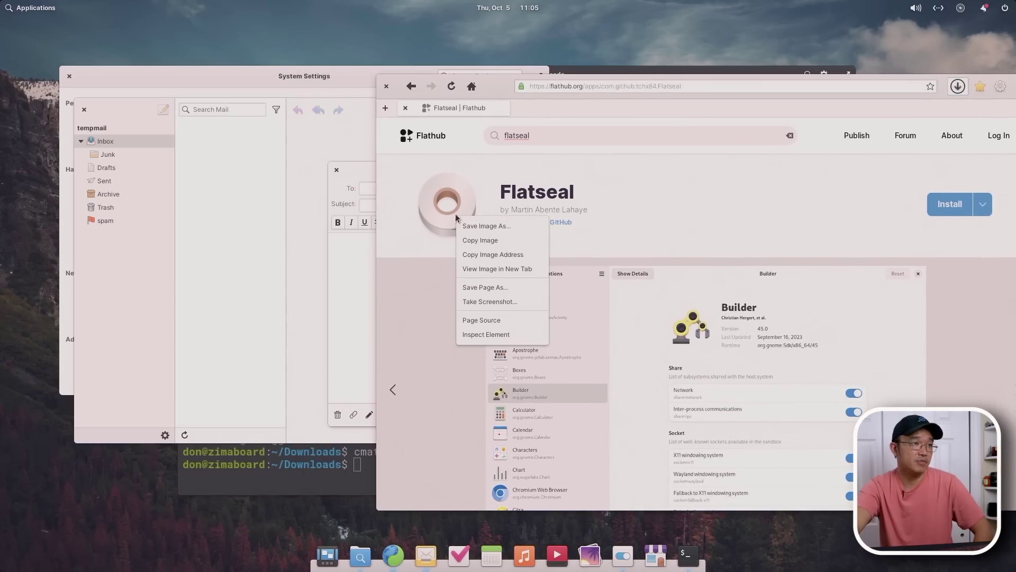
pyautogui.click(490, 227)
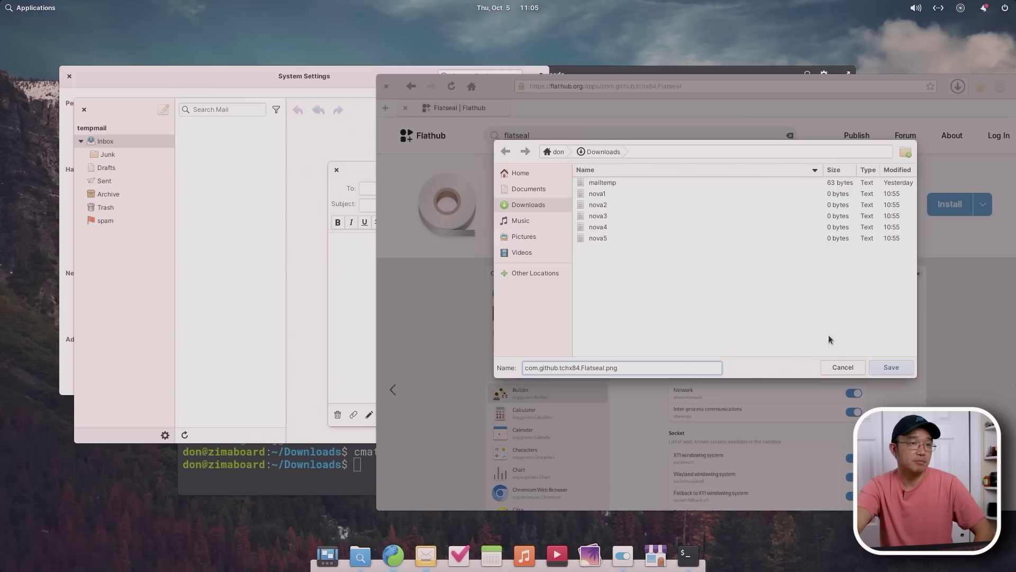
pyautogui.click(890, 368)
# Open Files on Downloads on the right side and bring the new Mail message forward.
pyautogui.press('super+e')
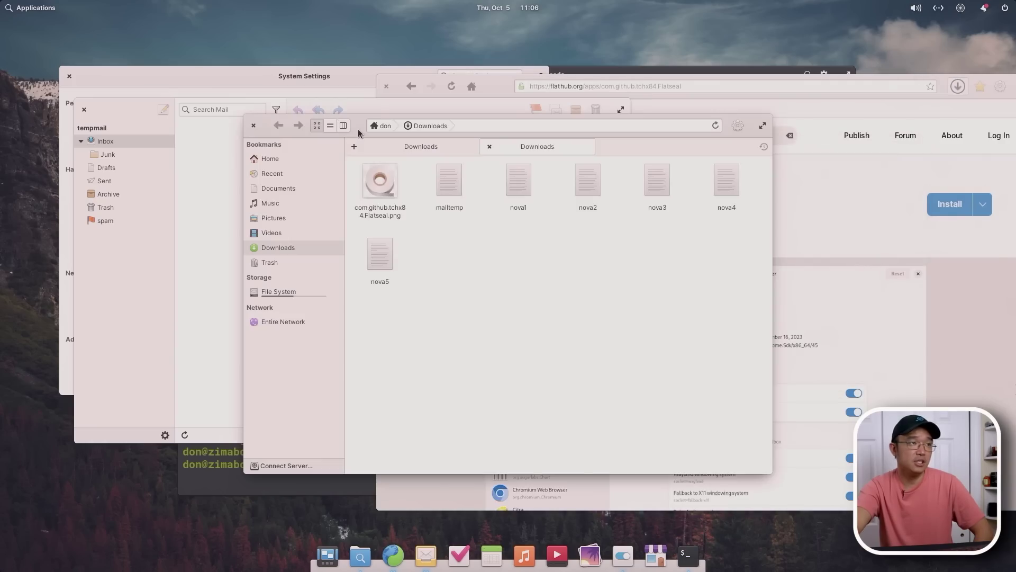
pyautogui.moveTo(360, 133); pyautogui.dragTo(681, 120)
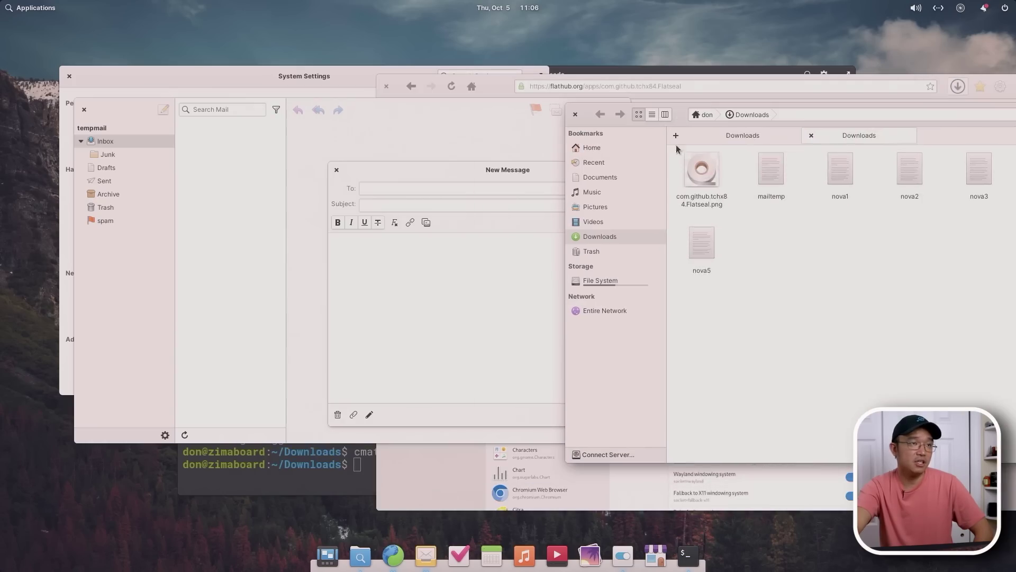
pyautogui.click(462, 338)
# Drag com.github.tchx84.Flatseal.png from Files into the message body, then try to remove the resulting file link.
pyautogui.click(755, 202)
pyautogui.moveTo(705, 178); pyautogui.dragTo(402, 297)
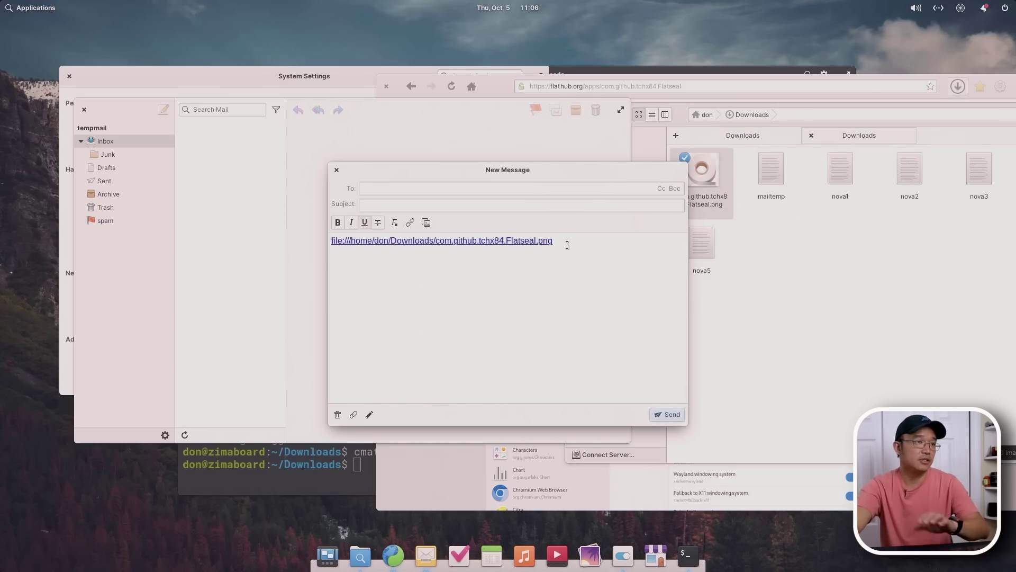
pyautogui.hotkey('ctrl', 'a')
pyautogui.press('Home')
pyautogui.rightClick(490, 268)
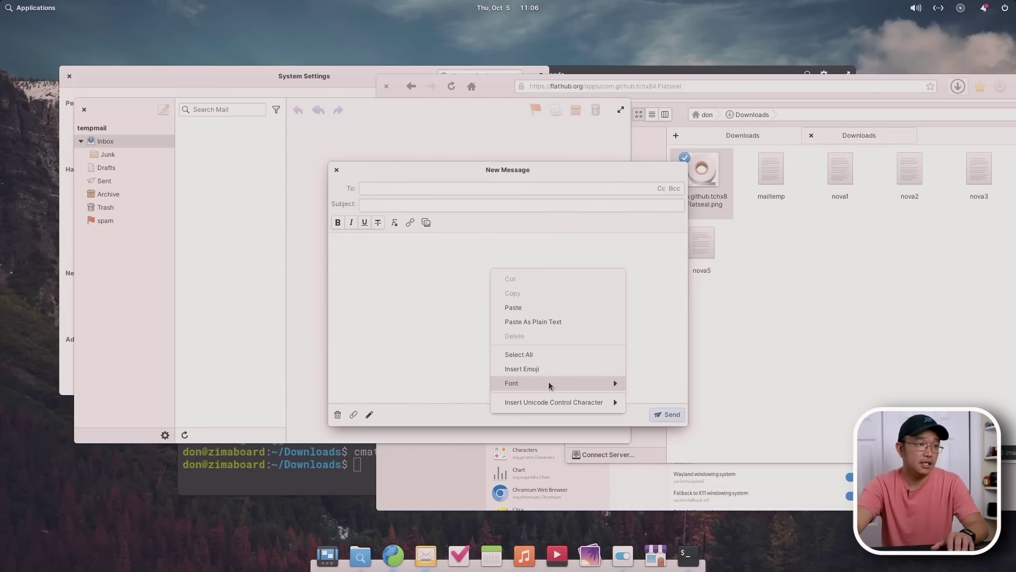
pyautogui.click(492, 275)
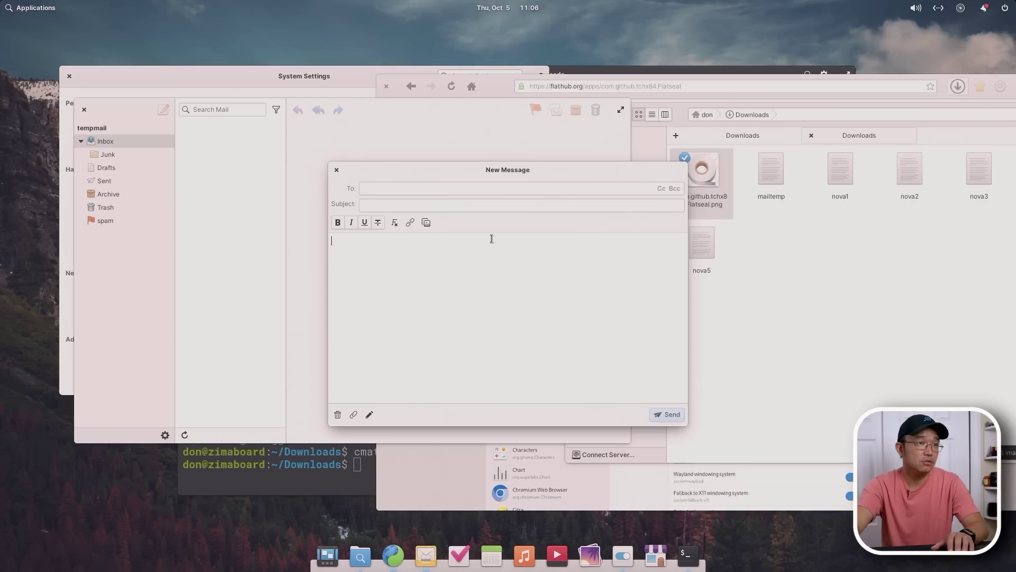
# Insert com.github.tchx84.Flatseal.png inline into the message body with the insert-image chooser.
pyautogui.click(715, 182)
pyautogui.click(425, 223)
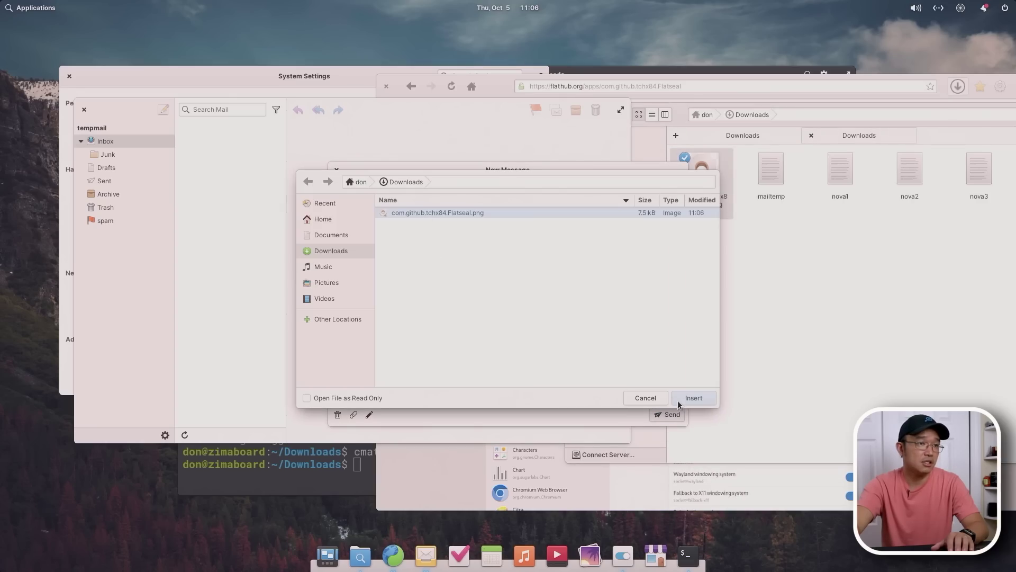
pyautogui.click(679, 401)
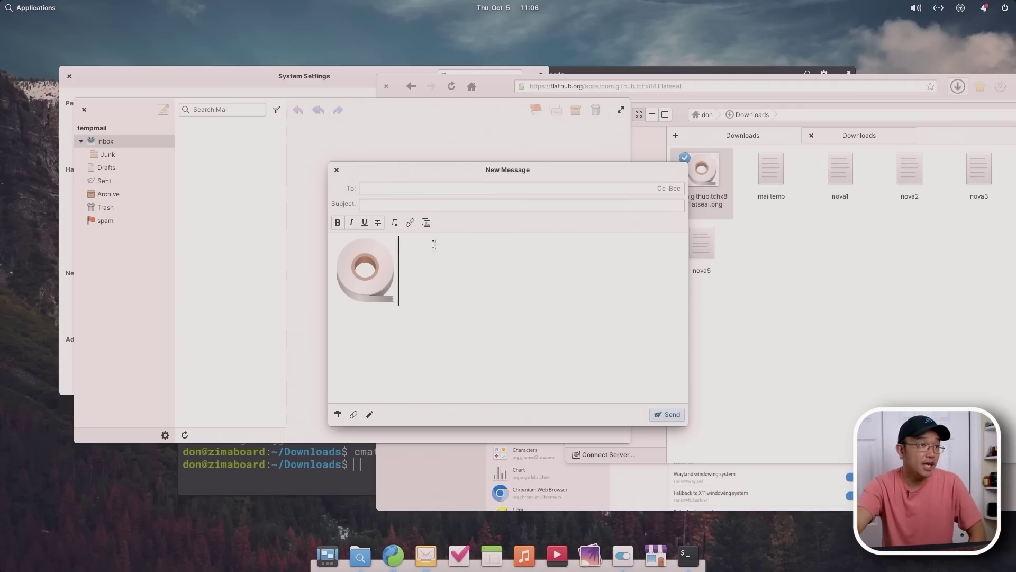
pyautogui.click(426, 222)
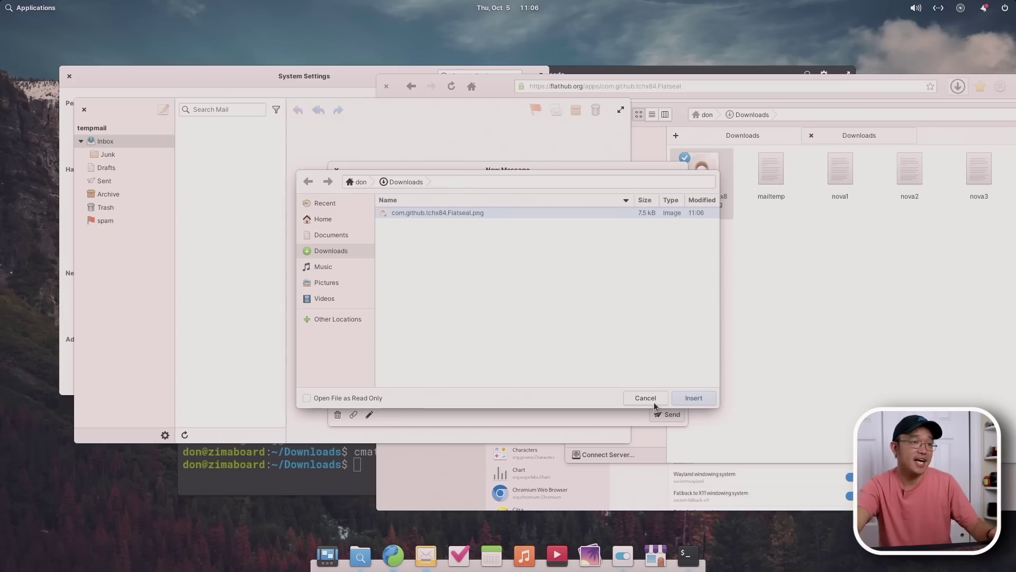
pyautogui.click(691, 398)
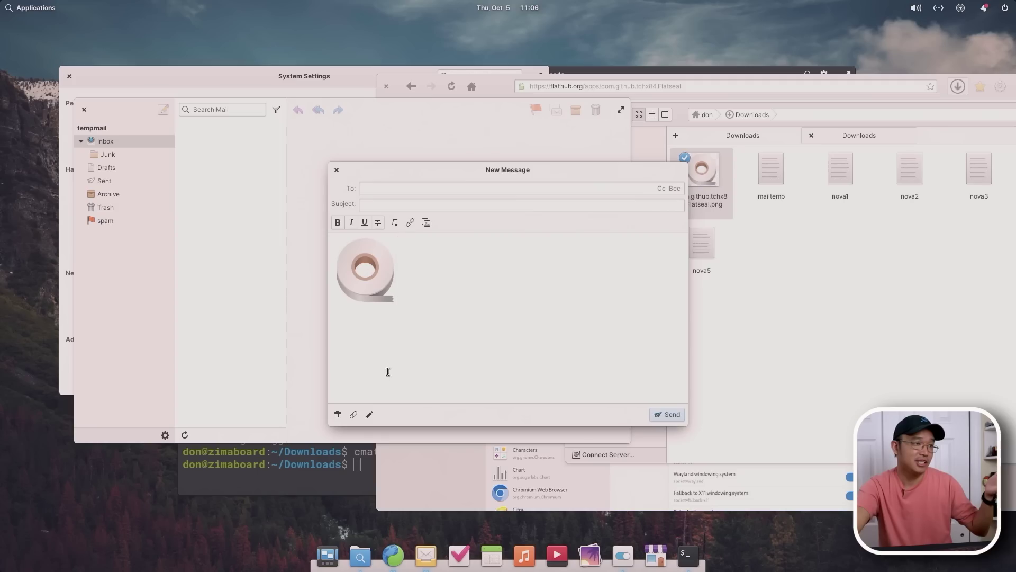
# Leave the signature set to None, close the composer, and reposition the Mail window.
pyautogui.click(370, 415)
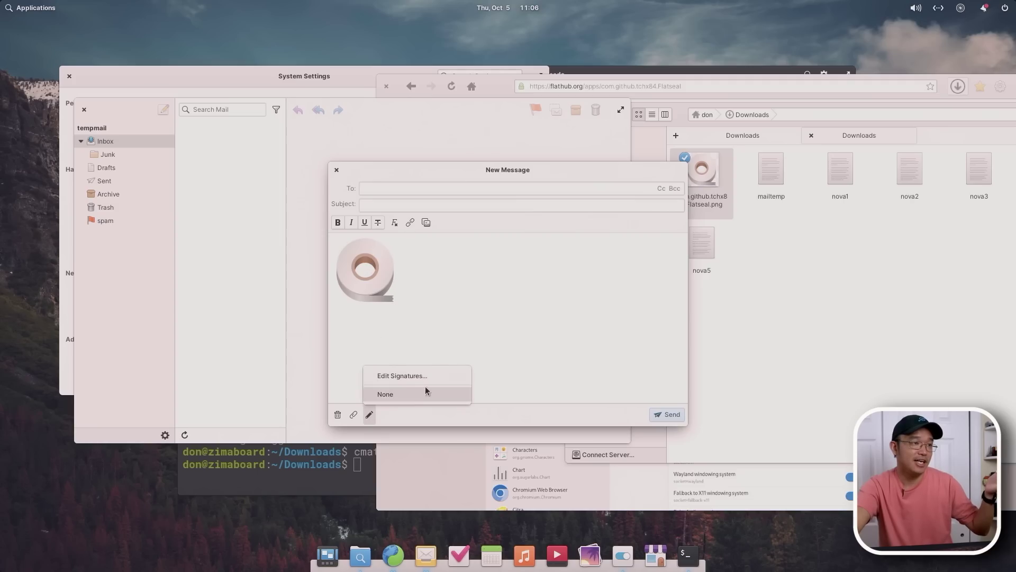
pyautogui.click(544, 317)
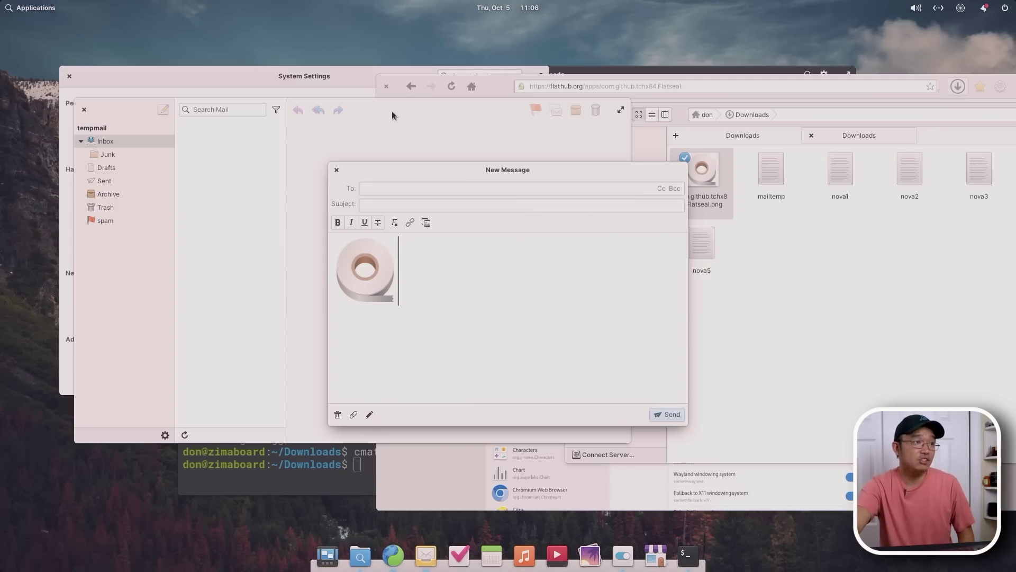
pyautogui.press('Escape')
pyautogui.moveTo(389, 106); pyautogui.dragTo(414, 177)
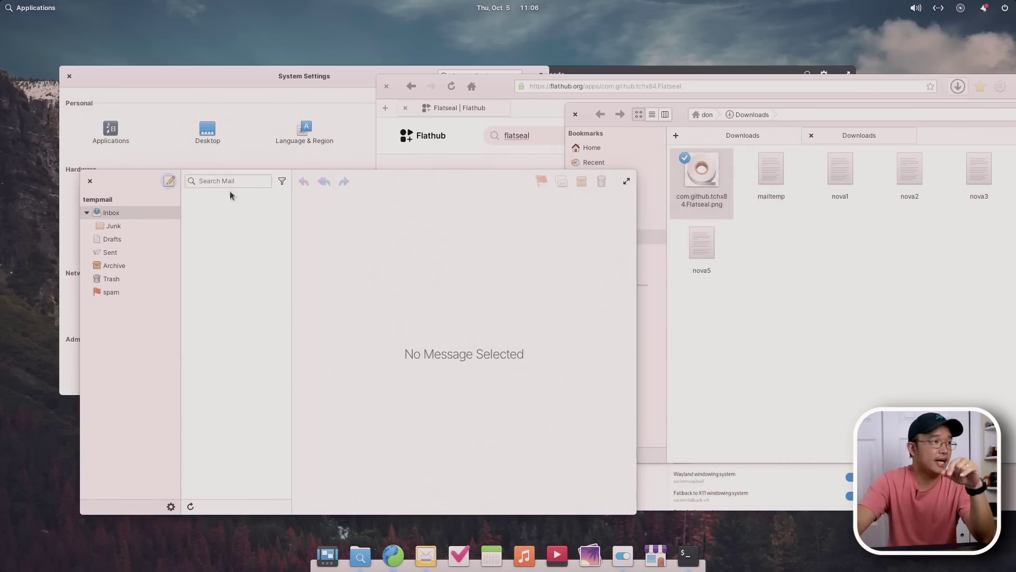